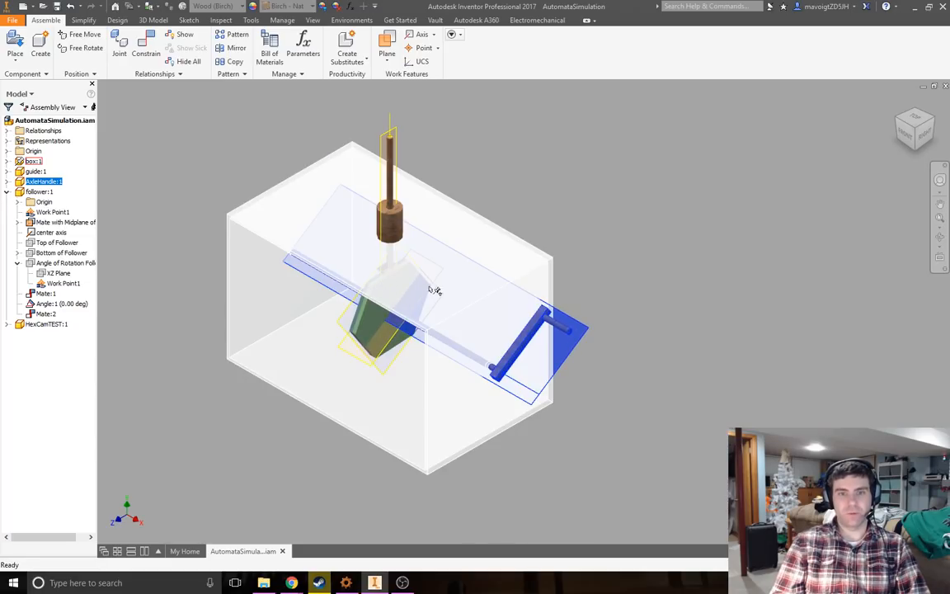
Step: Turn the crank handle on the axle to examine how the cam and follower move together
{"action": "left_click", "coordinate": [392, 146], "text": "ctrl"}
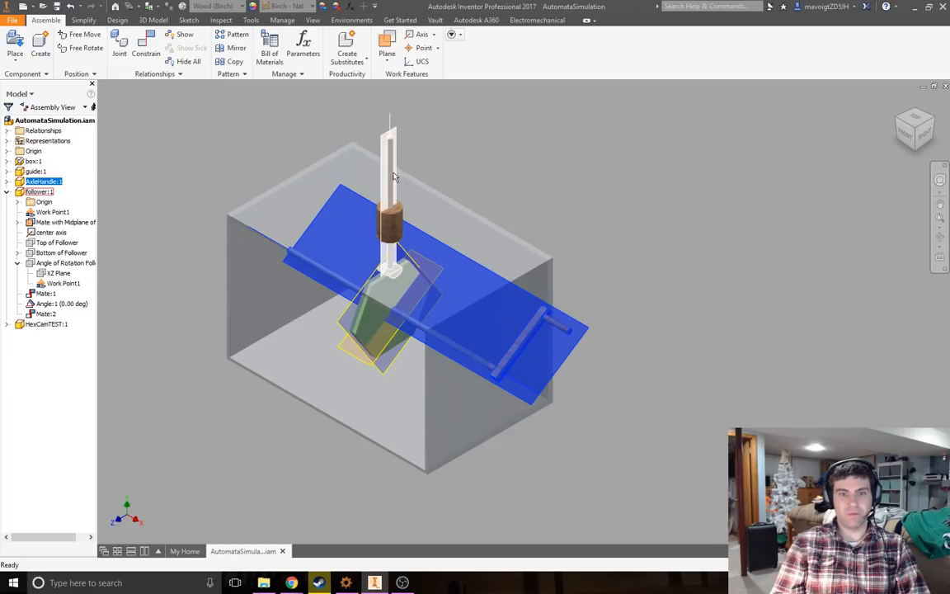
{"action": "left_click", "coordinate": [391, 176], "text": "ctrl"}
{"action": "left_click_drag", "start_coordinate": [558, 329], "coordinate": [513, 328]}
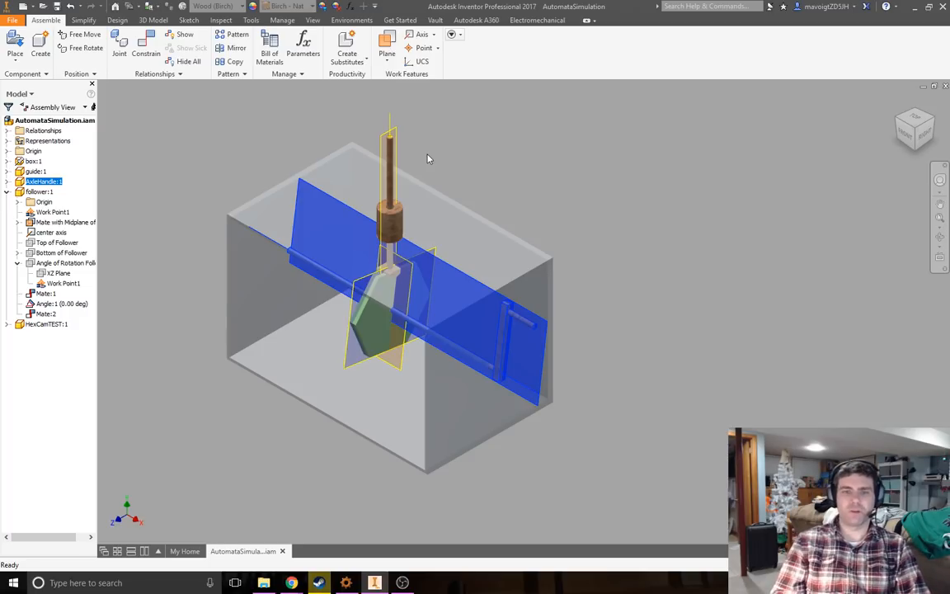
Step: Close the assembly without saving, and reopen AutomataSimulation from the project workspace with its components updated
{"action": "left_click", "coordinate": [282, 551]}
{"action": "left_click", "coordinate": [441, 314]}
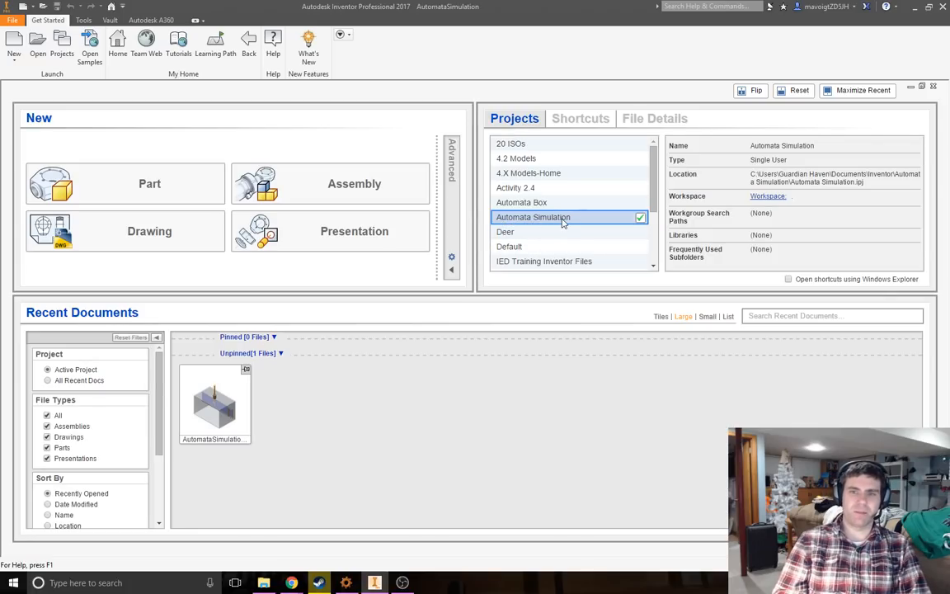
{"action": "left_click", "coordinate": [36, 48]}
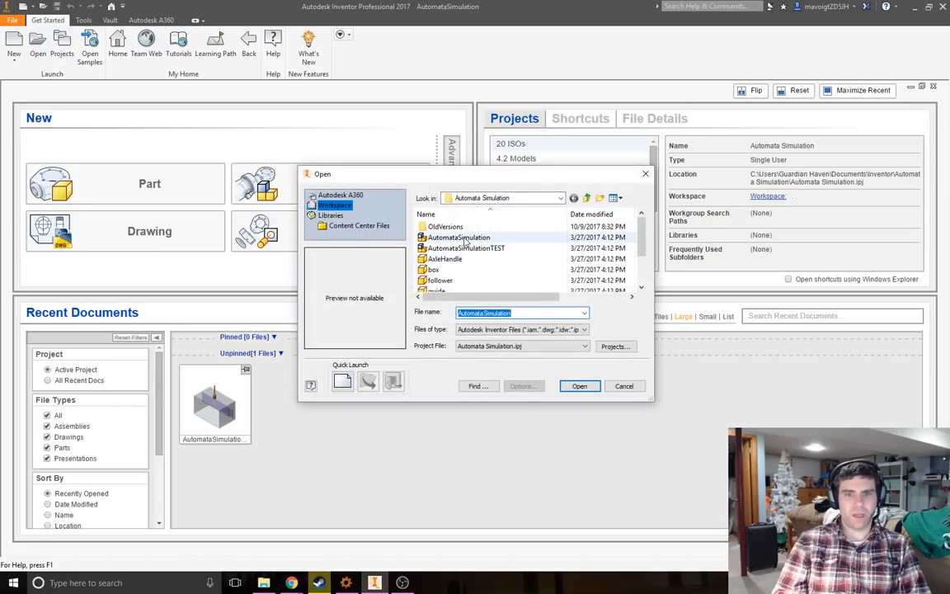
{"action": "left_click", "coordinate": [462, 238]}
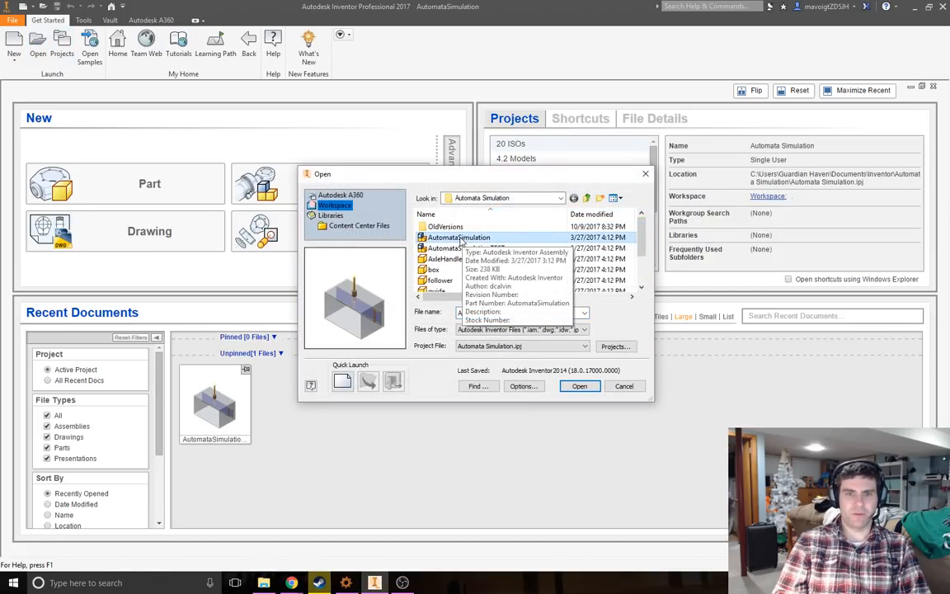
{"action": "left_click", "coordinate": [579, 385]}
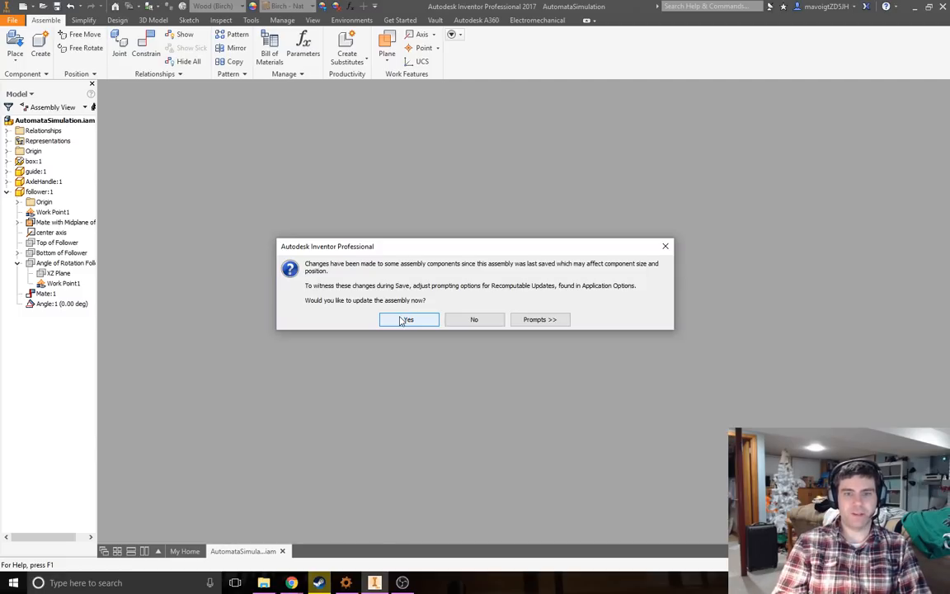
{"action": "left_click", "coordinate": [404, 319]}
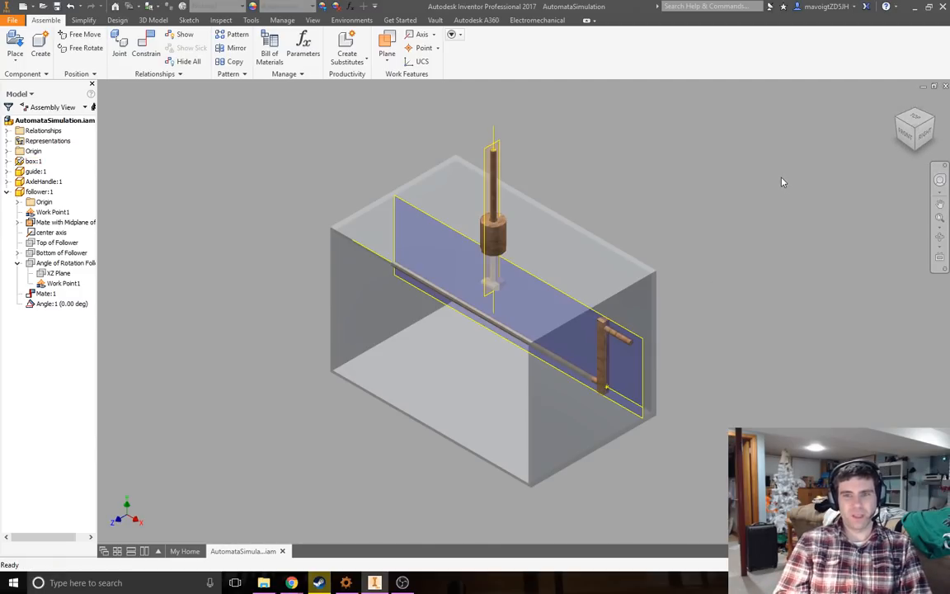
Step: Place one instance of the HexCamTEST component in the empty space beside the box
{"action": "middle_click_drag", "start_coordinate": [768, 180], "coordinate": [683, 165]}
{"action": "left_click", "coordinate": [15, 43]}
{"action": "scroll", "coordinate": [435, 261], "scroll_direction": "down", "scroll_amount": 2}
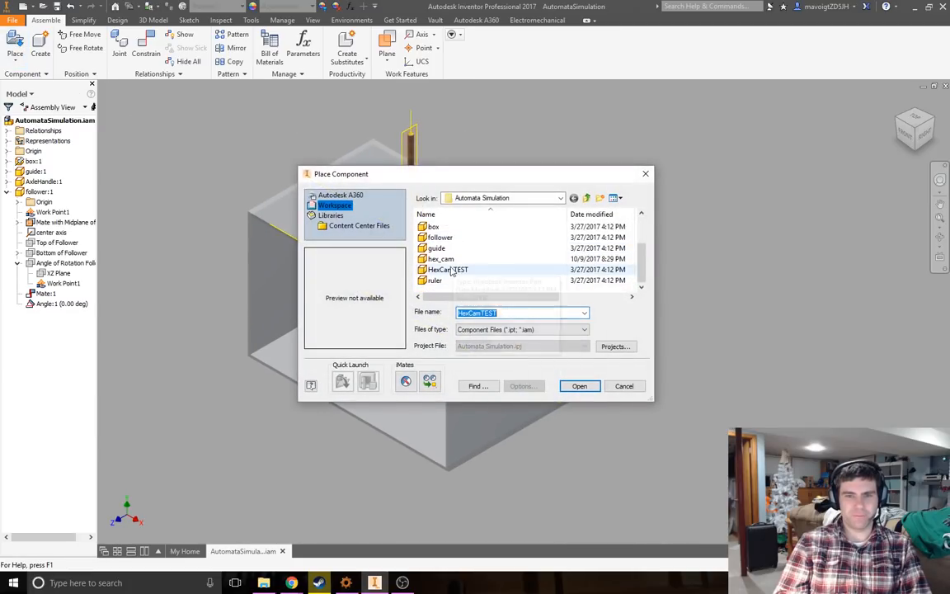
{"action": "left_click", "coordinate": [448, 269]}
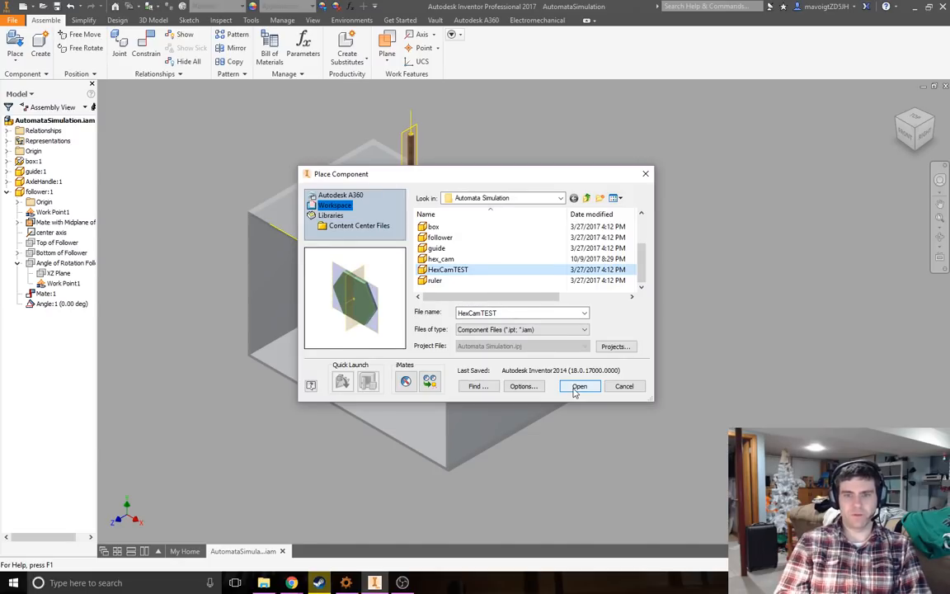
{"action": "left_click", "coordinate": [577, 388]}
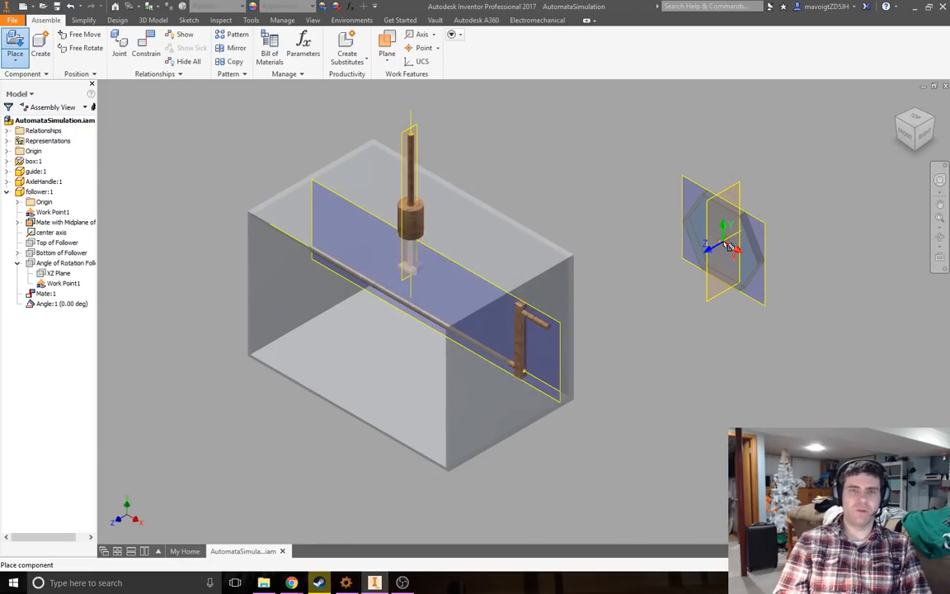
{"action": "left_click", "coordinate": [706, 246]}
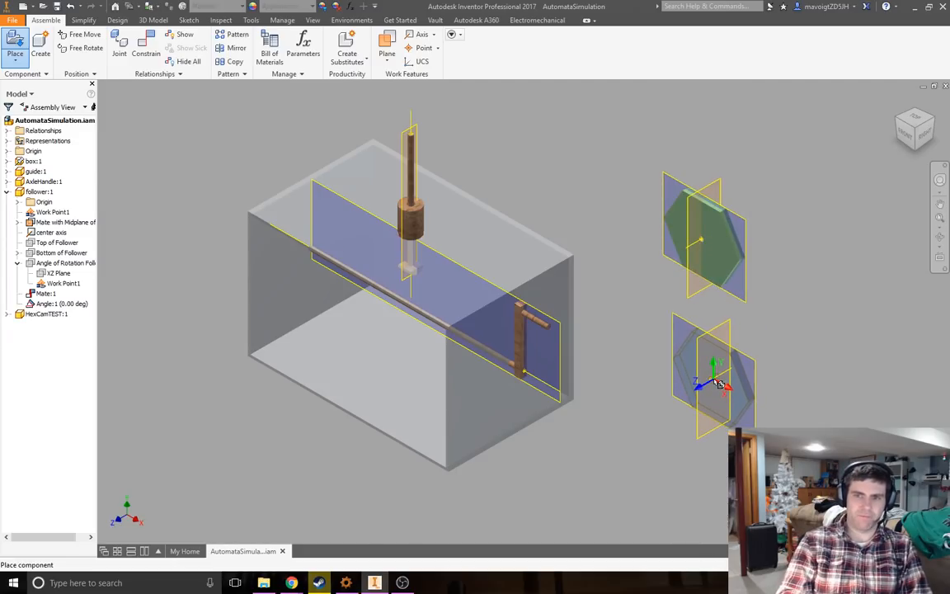
{"action": "key", "text": "Escape"}
{"action": "middle_click_drag", "start_coordinate": [745, 377], "coordinate": [600, 368]}
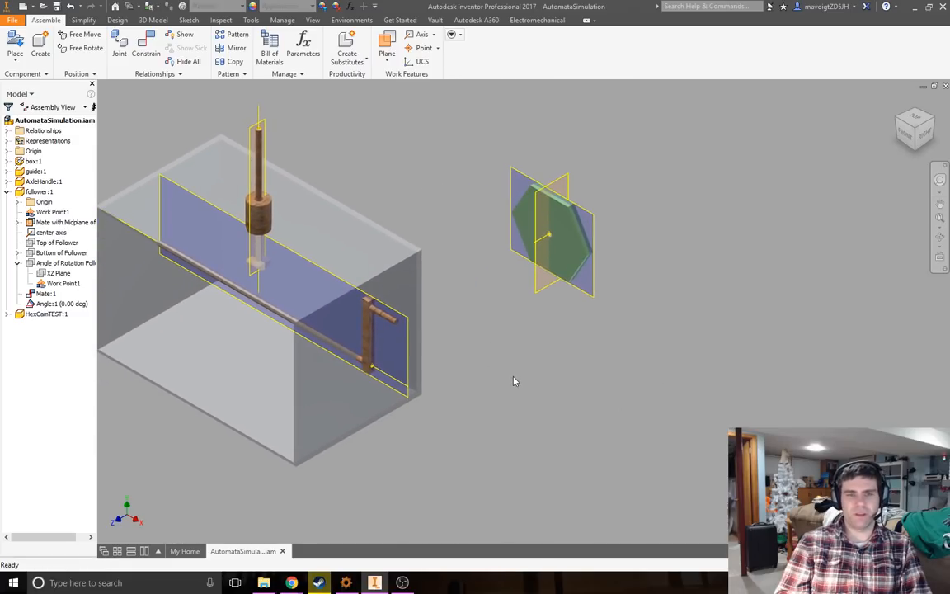
Step: Examine the hexagonal cam's work planes and centre axis along with the matching work features on the follower and axle
{"action": "scroll", "coordinate": [531, 369], "scroll_direction": "up", "scroll_amount": 5}
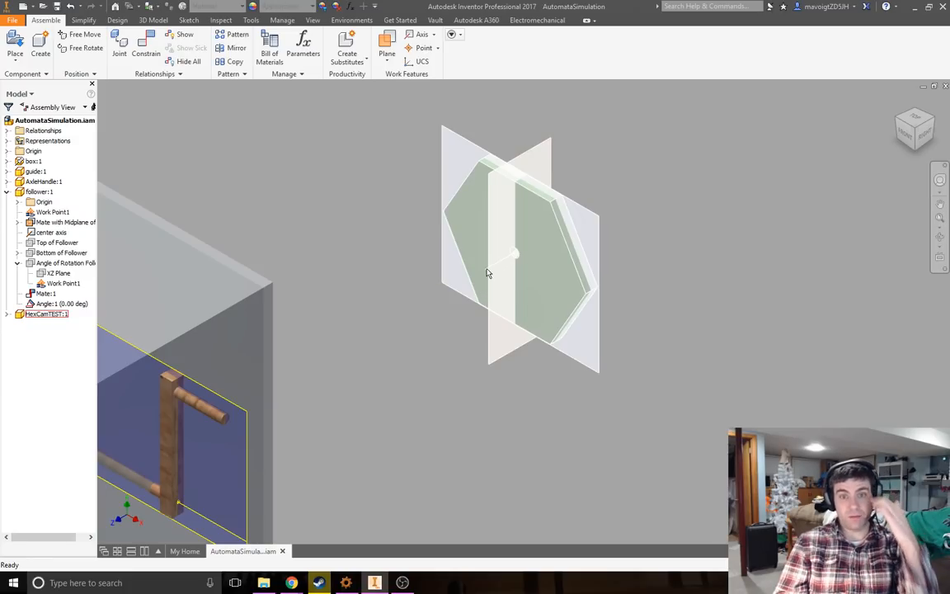
{"action": "left_click", "coordinate": [515, 263]}
{"action": "middle_click_drag", "start_coordinate": [550, 404], "coordinate": [582, 358]}
{"action": "scroll", "coordinate": [659, 333], "scroll_direction": "down", "scroll_amount": 3}
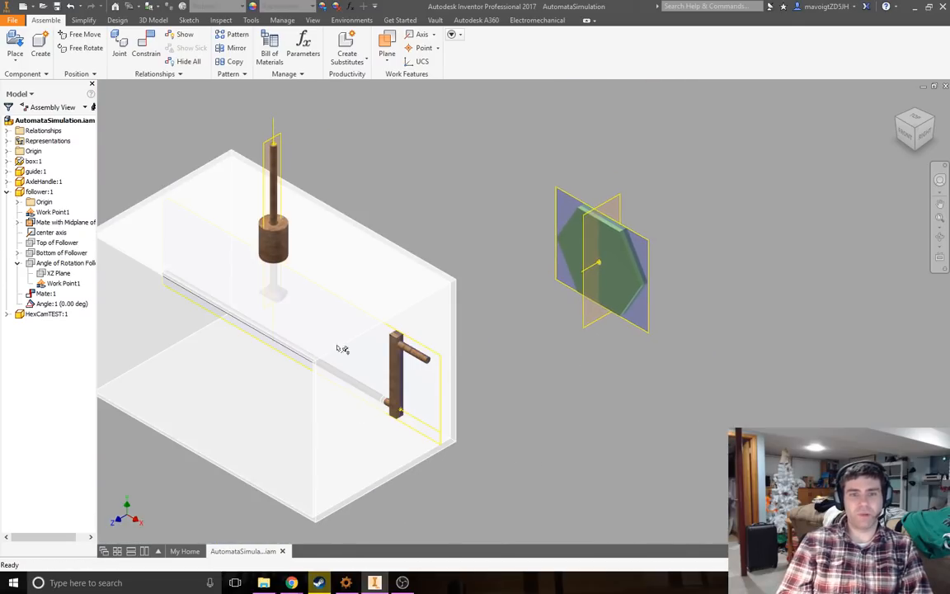
{"action": "middle_click_drag", "start_coordinate": [568, 430], "coordinate": [662, 397]}
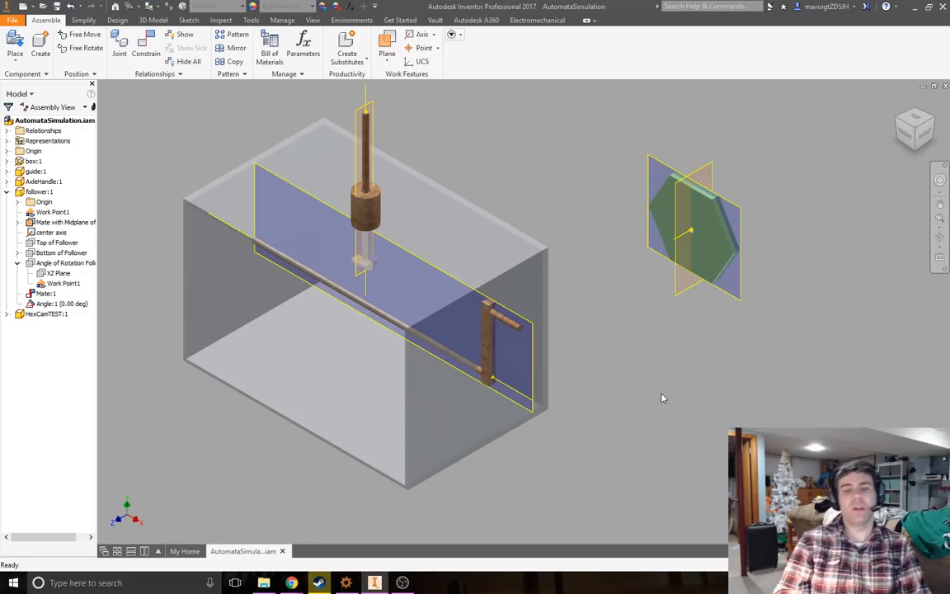
{"action": "middle_click_drag", "start_coordinate": [628, 445], "coordinate": [638, 401]}
{"action": "scroll", "coordinate": [658, 398], "scroll_direction": "down", "scroll_amount": 2}
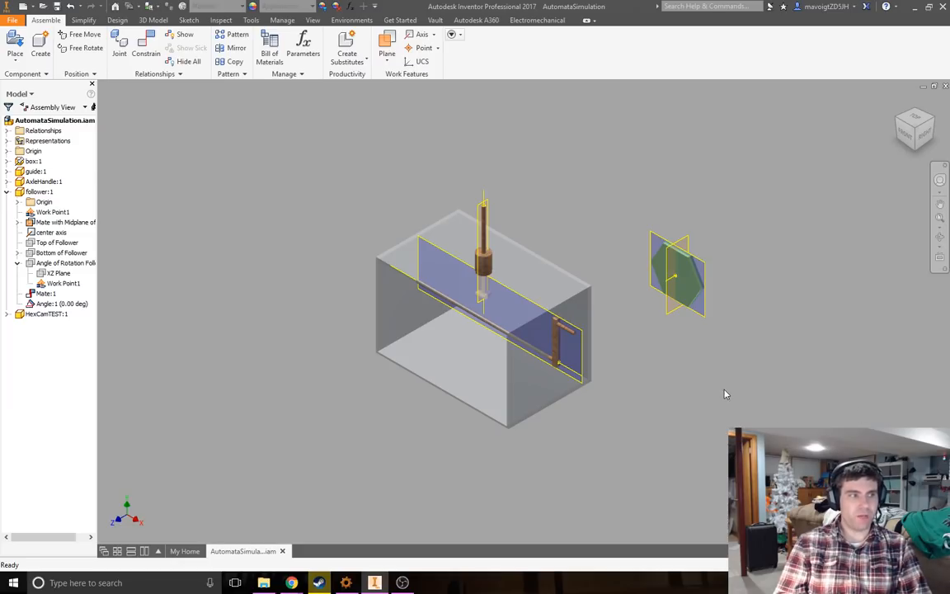
{"action": "scroll", "coordinate": [630, 178], "scroll_direction": "up", "scroll_amount": 6}
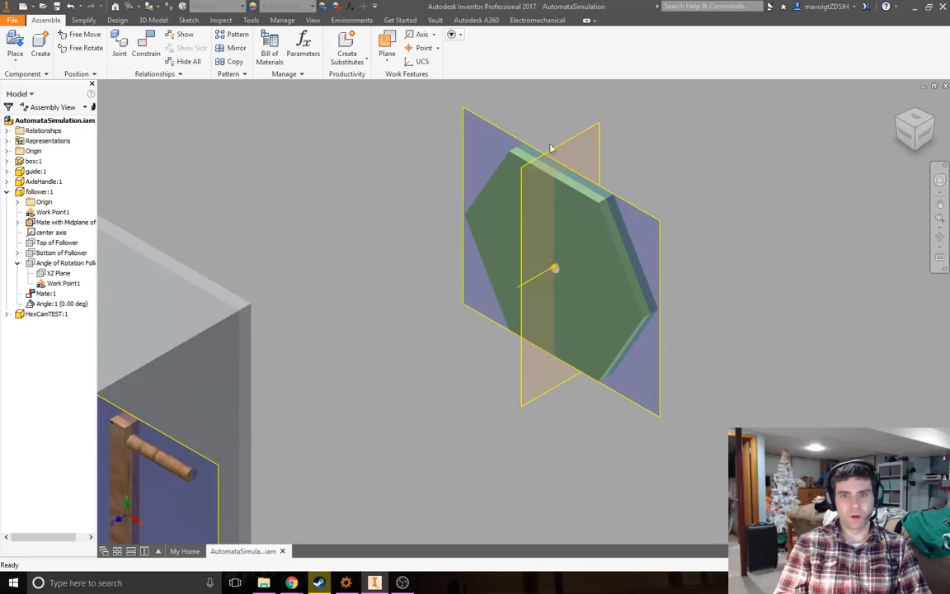
{"action": "scroll", "coordinate": [649, 434], "scroll_direction": "down", "scroll_amount": 4}
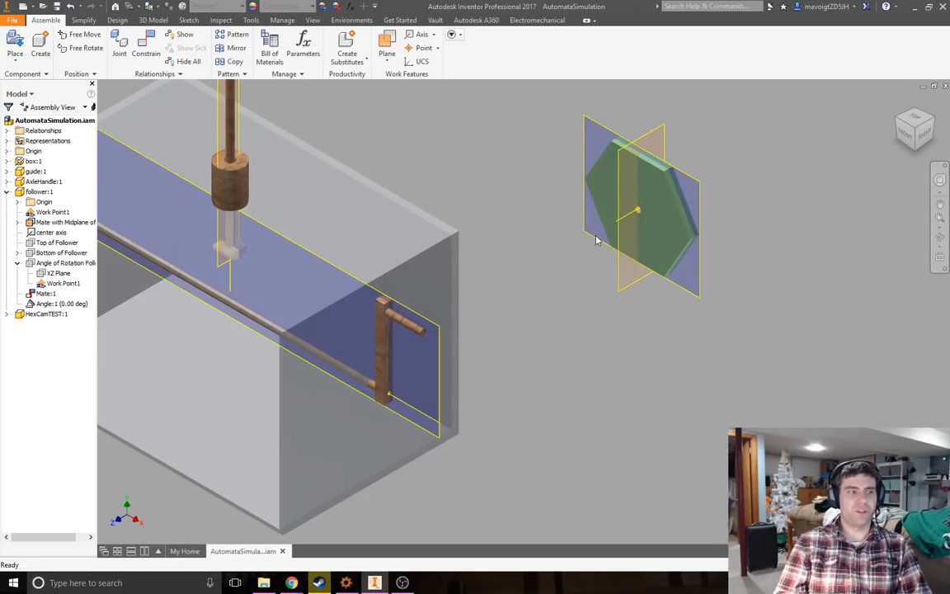
{"action": "scroll", "coordinate": [490, 201], "scroll_direction": "down", "scroll_amount": 3}
{"action": "middle_click_drag", "start_coordinate": [486, 174], "coordinate": [522, 191]}
{"action": "scroll", "coordinate": [520, 173], "scroll_direction": "up", "scroll_amount": 4}
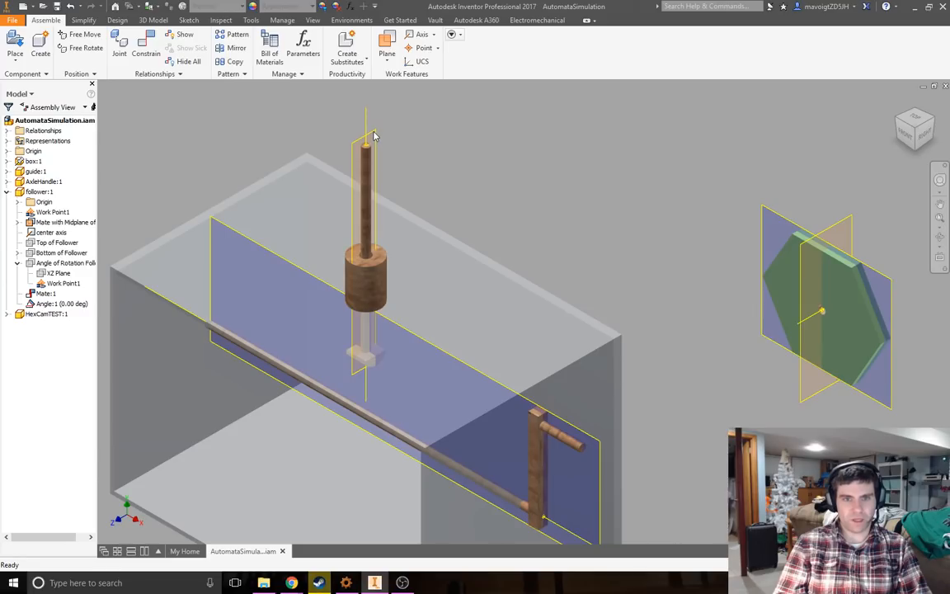
{"action": "scroll", "coordinate": [485, 121], "scroll_direction": "down", "scroll_amount": 4}
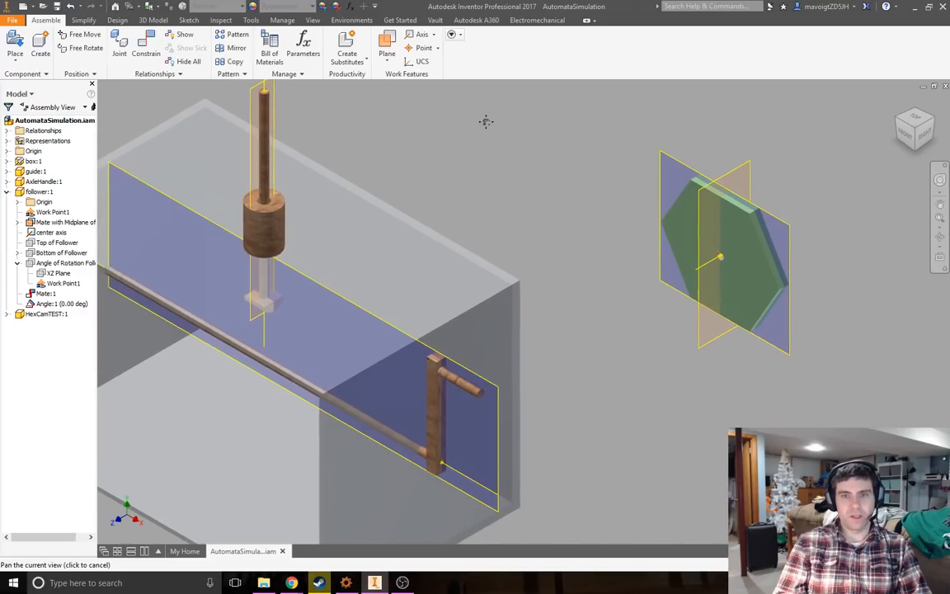
Step: Mate the hexagonal cam's work plane parallel to its faces with the follower's vertical work plane at 0.000 in offset
{"action": "left_click", "coordinate": [148, 43]}
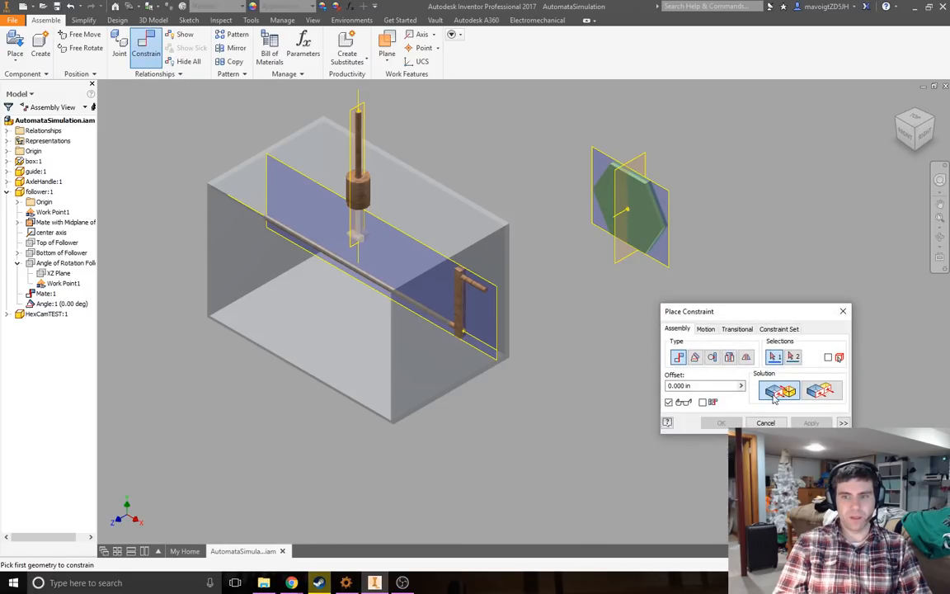
{"action": "left_click", "coordinate": [671, 202]}
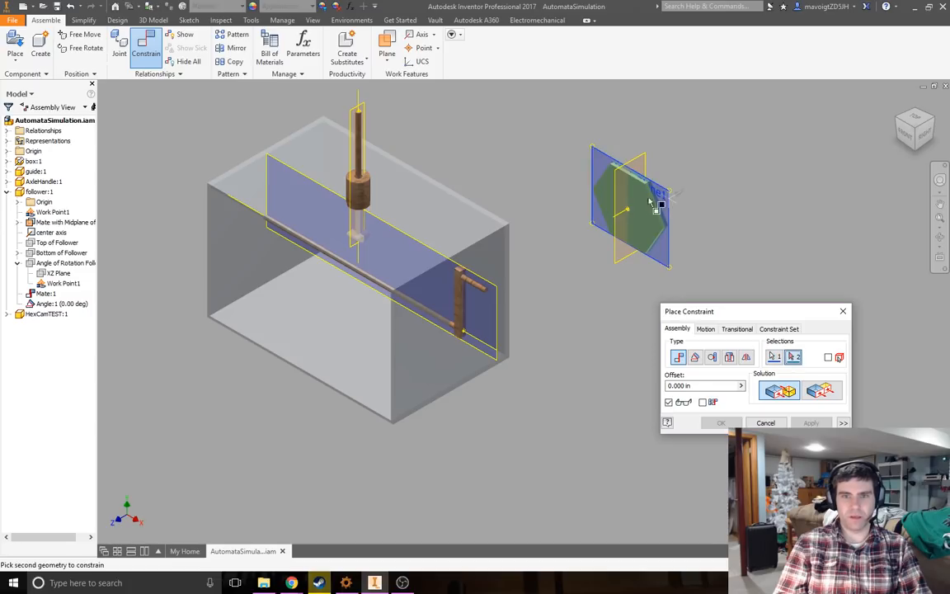
{"action": "left_click", "coordinate": [365, 107]}
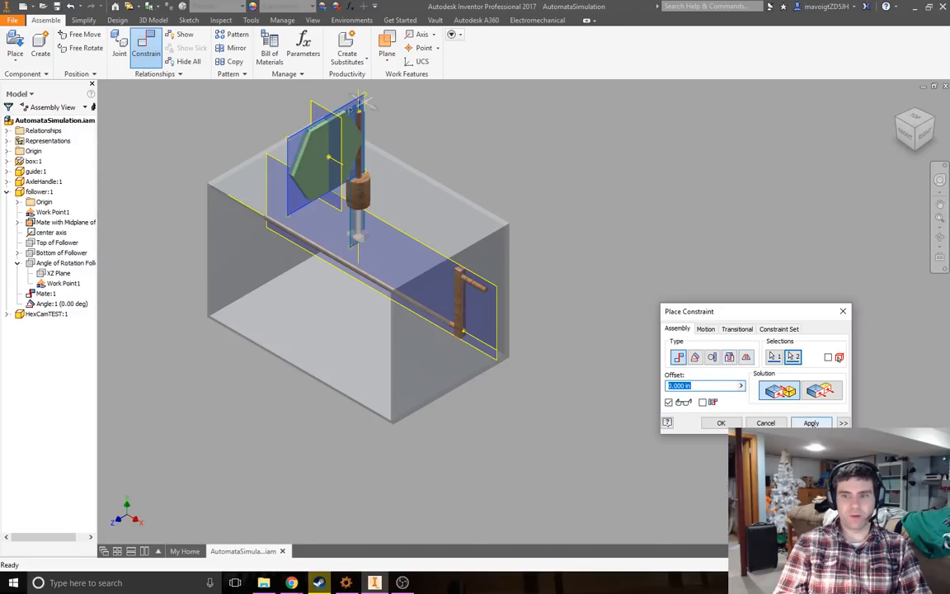
{"action": "left_click", "coordinate": [811, 422]}
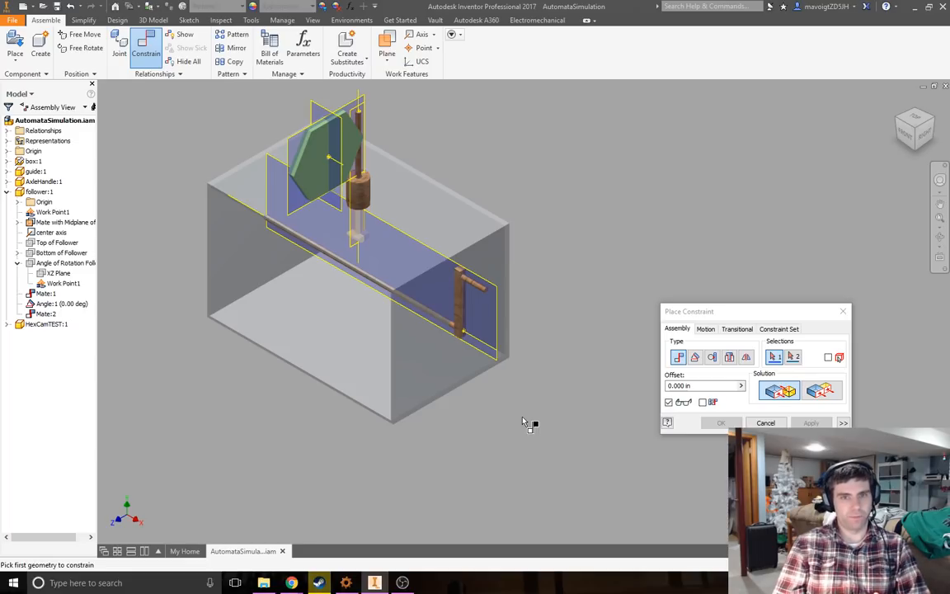
Step: Mate the hexagonal cam's Work Axis2 with the axle's work axis at 0.000 in offset so the cam sits on the axle
{"action": "scroll", "coordinate": [334, 160], "scroll_direction": "up", "scroll_amount": 5}
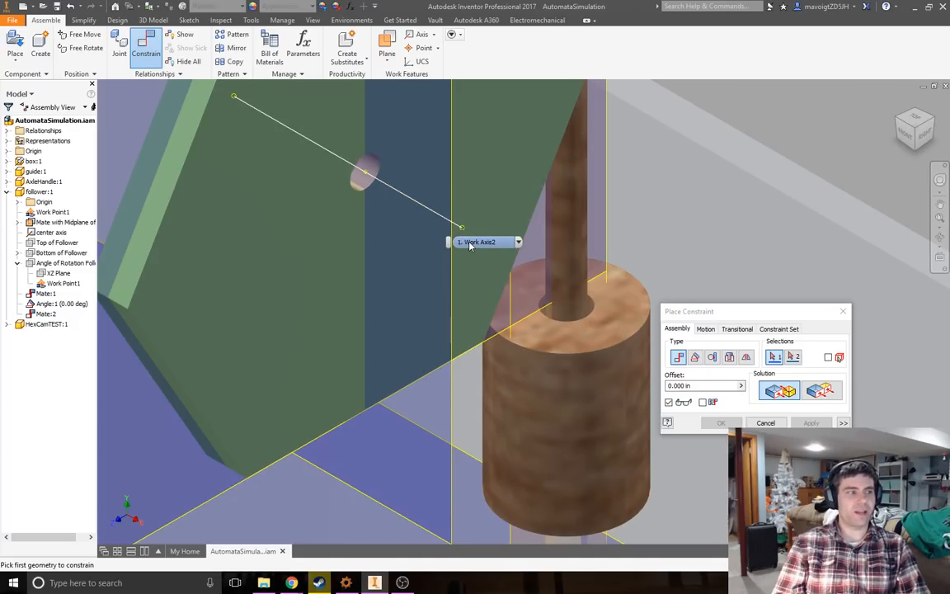
{"action": "scroll", "coordinate": [453, 228], "scroll_direction": "down", "scroll_amount": 5}
{"action": "scroll", "coordinate": [640, 470], "scroll_direction": "up", "scroll_amount": 5}
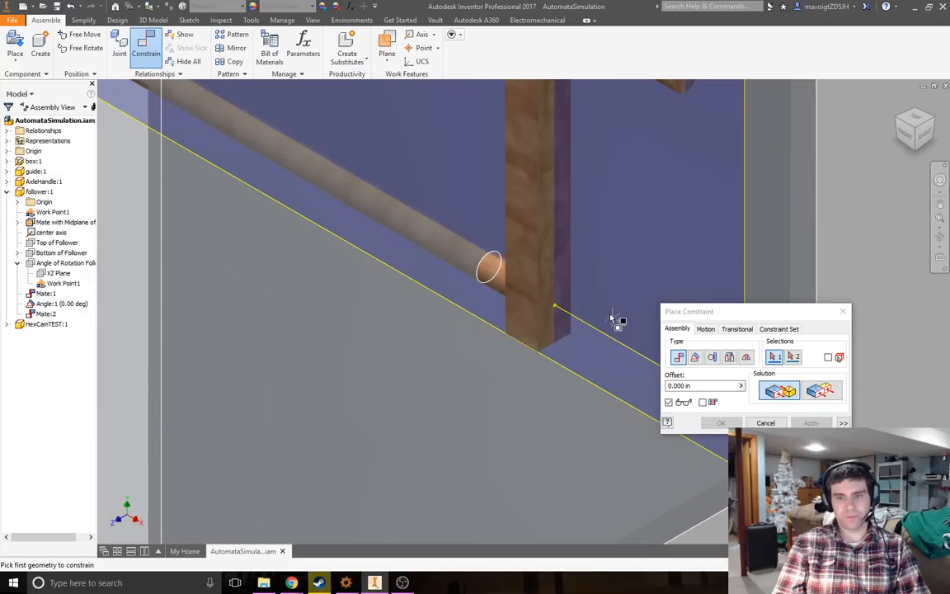
{"action": "scroll", "coordinate": [594, 334], "scroll_direction": "down", "scroll_amount": 5}
{"action": "middle_click_drag", "start_coordinate": [601, 153], "coordinate": [617, 211]}
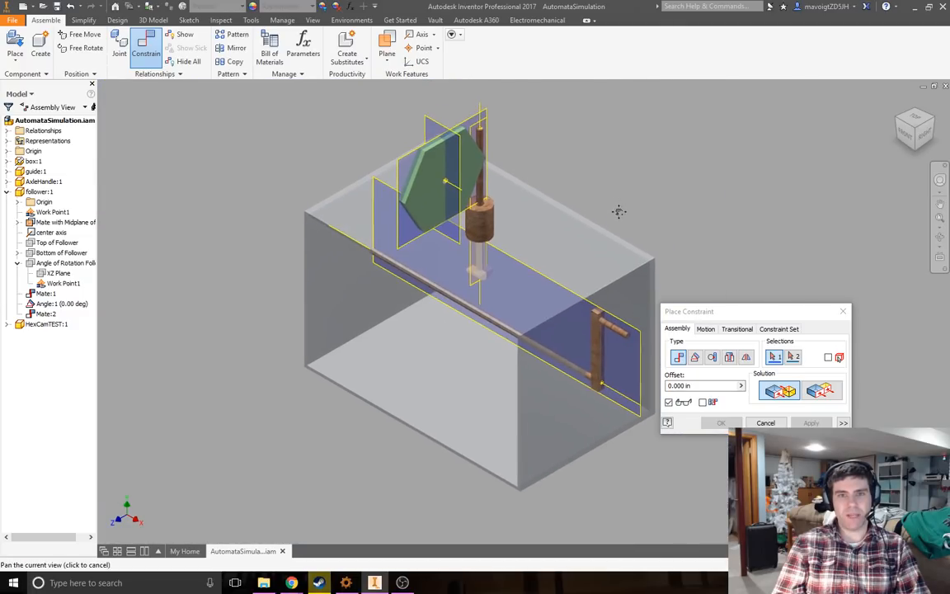
{"action": "left_click", "coordinate": [455, 190]}
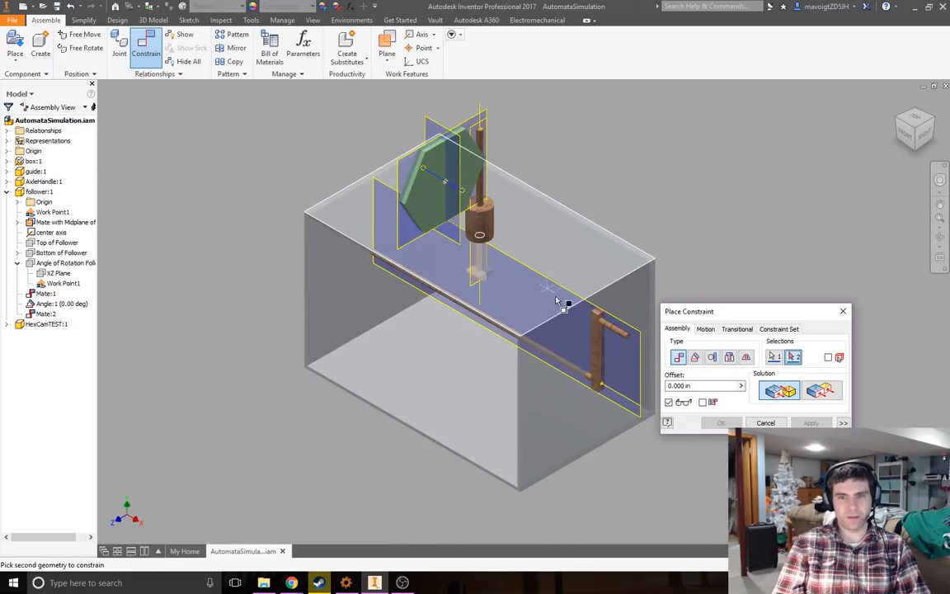
{"action": "left_click", "coordinate": [631, 404]}
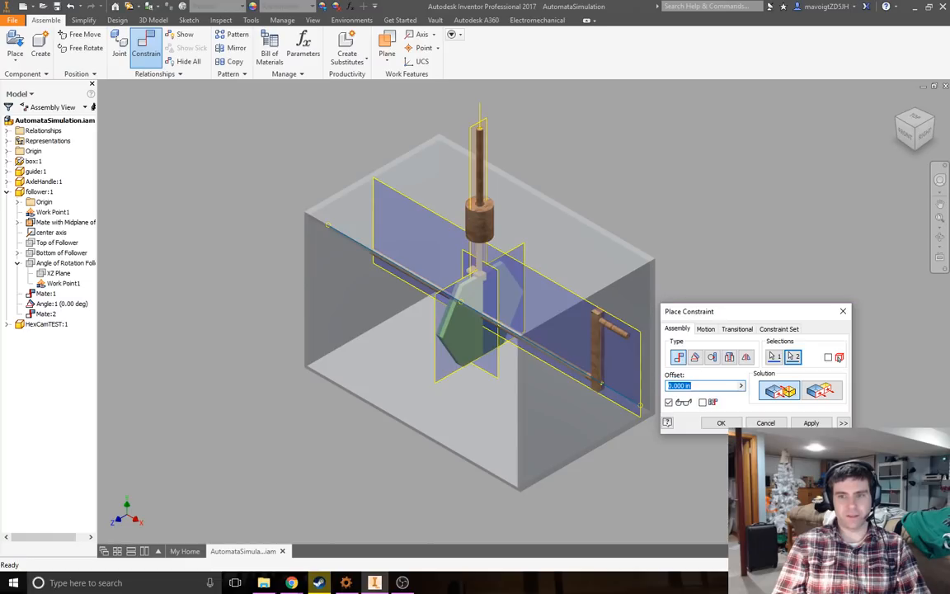
{"action": "key", "text": "Return"}
{"action": "left_click_drag", "start_coordinate": [736, 315], "coordinate": [749, 306]}
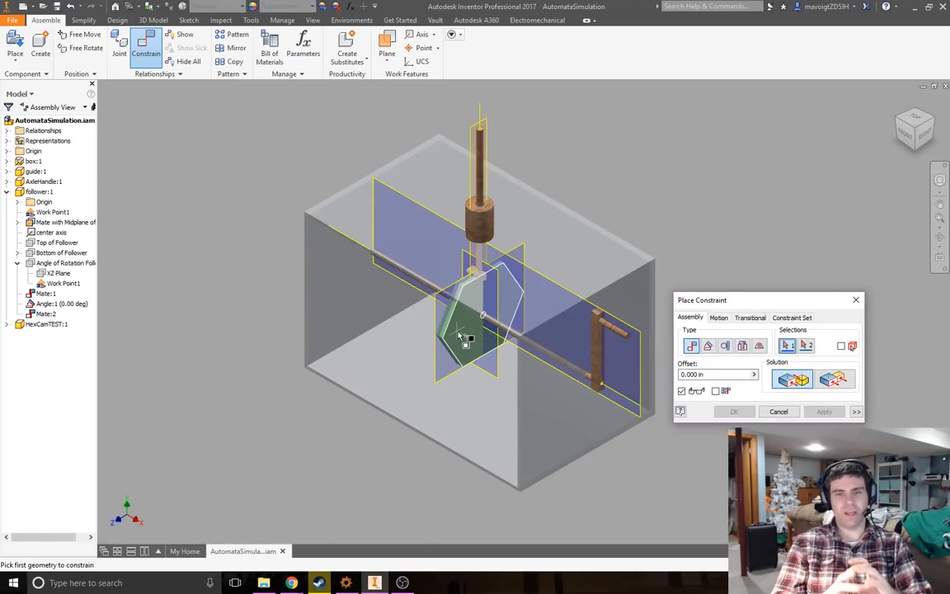
{"action": "mouse_move", "coordinate": [459, 335]}
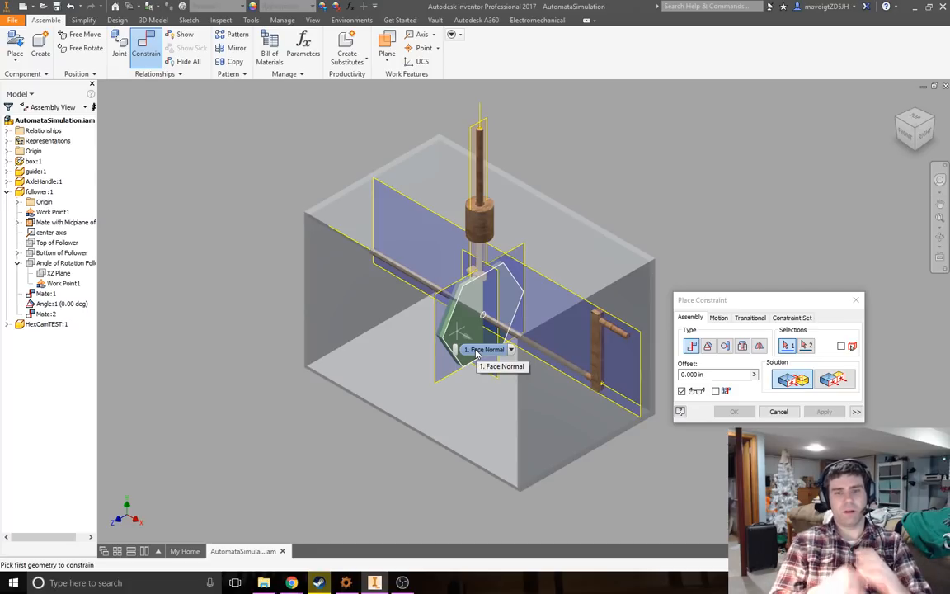
{"action": "scroll", "coordinate": [456, 346], "scroll_direction": "down", "scroll_amount": 5}
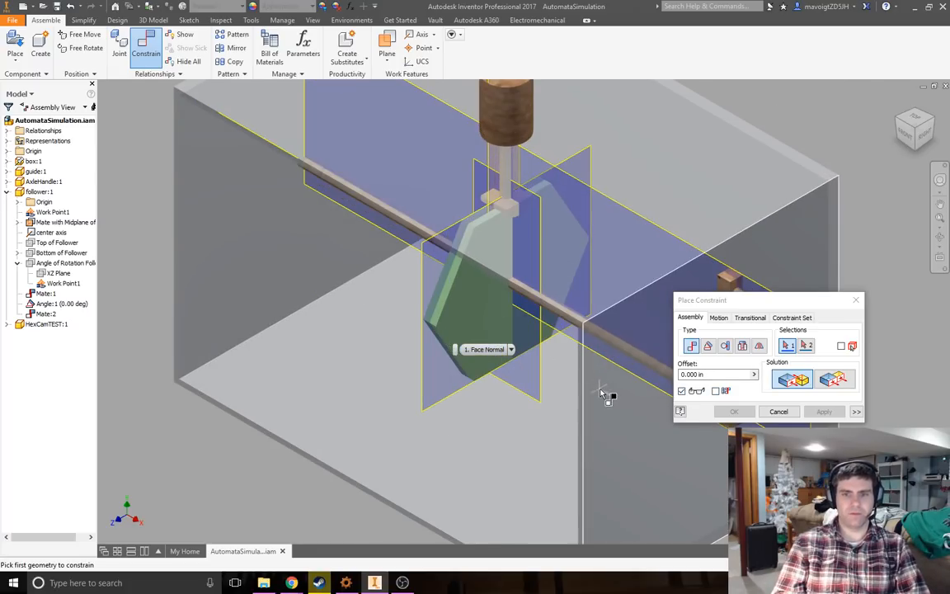
{"action": "scroll", "coordinate": [591, 394], "scroll_direction": "up", "scroll_amount": 4}
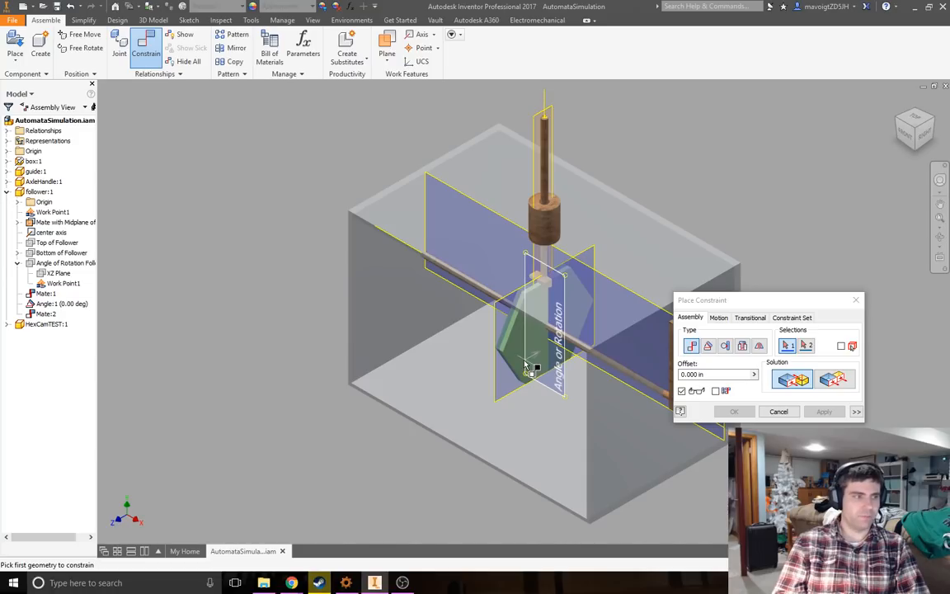
{"action": "mouse_move", "coordinate": [528, 369]}
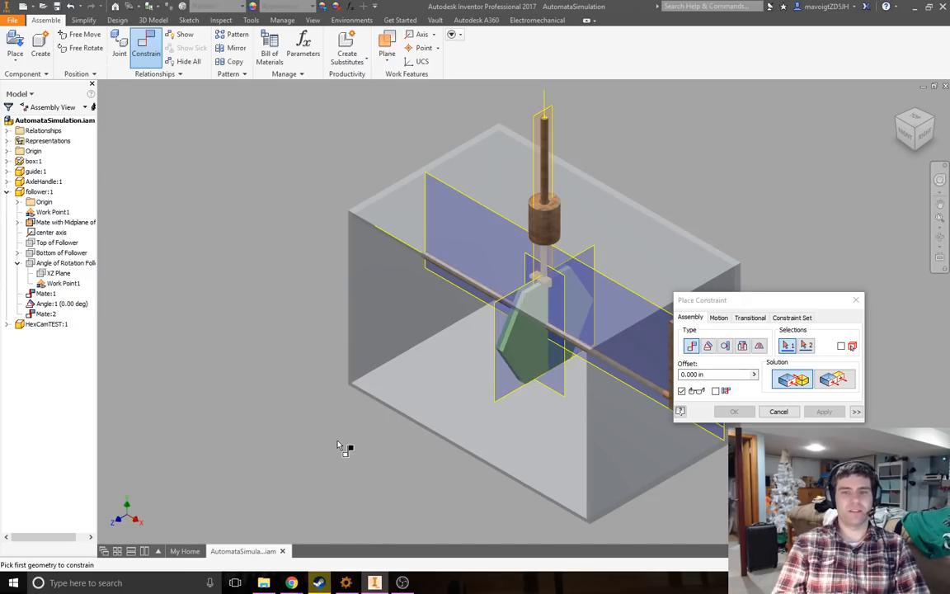
{"action": "middle_click_drag", "start_coordinate": [353, 450], "coordinate": [259, 431]}
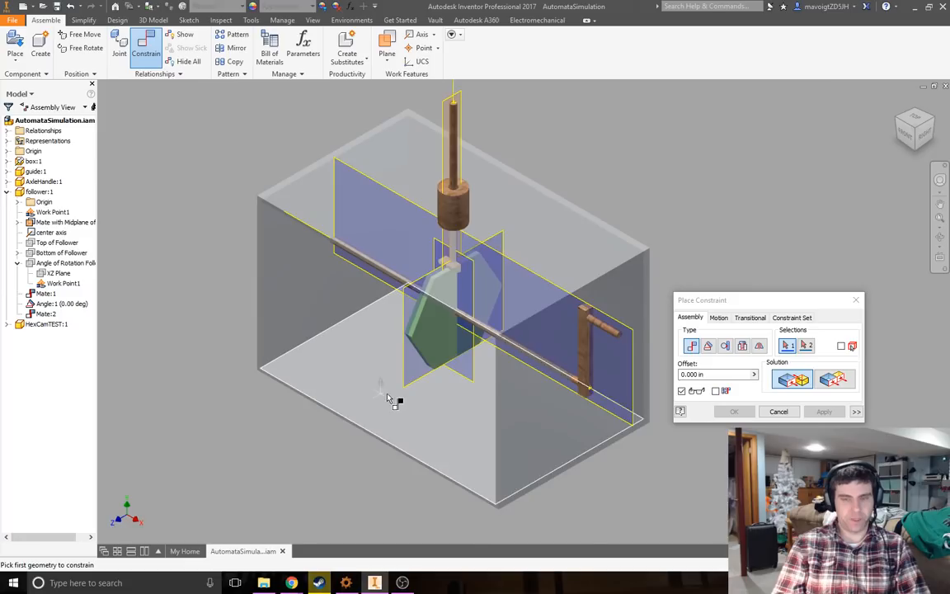
Step: Mate the hexagonal cam's Angle of Rotation plane with the axle handle's Work Plane1 at 0.000 in offset
{"action": "scroll", "coordinate": [386, 394], "scroll_direction": "down", "scroll_amount": 3}
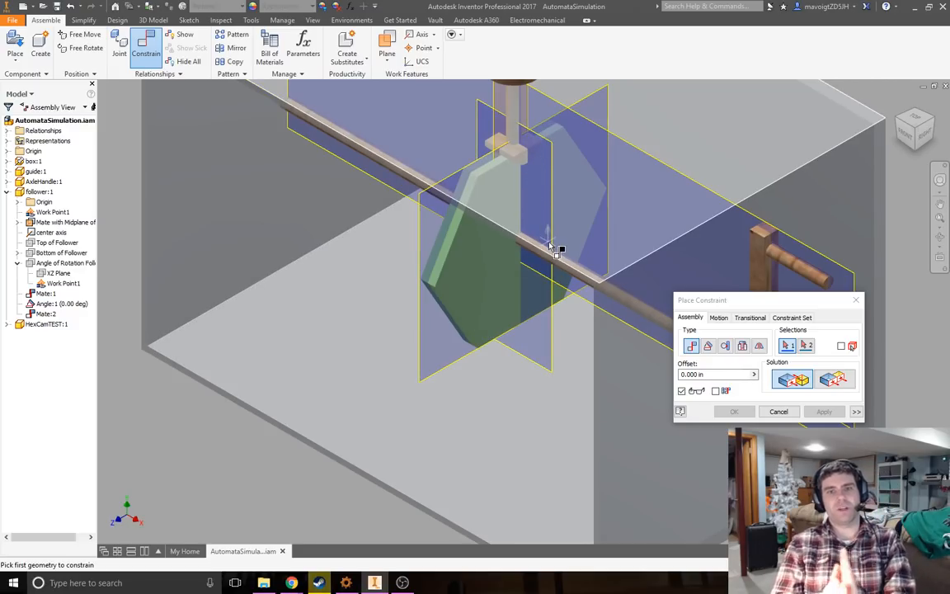
{"action": "mouse_move", "coordinate": [549, 246]}
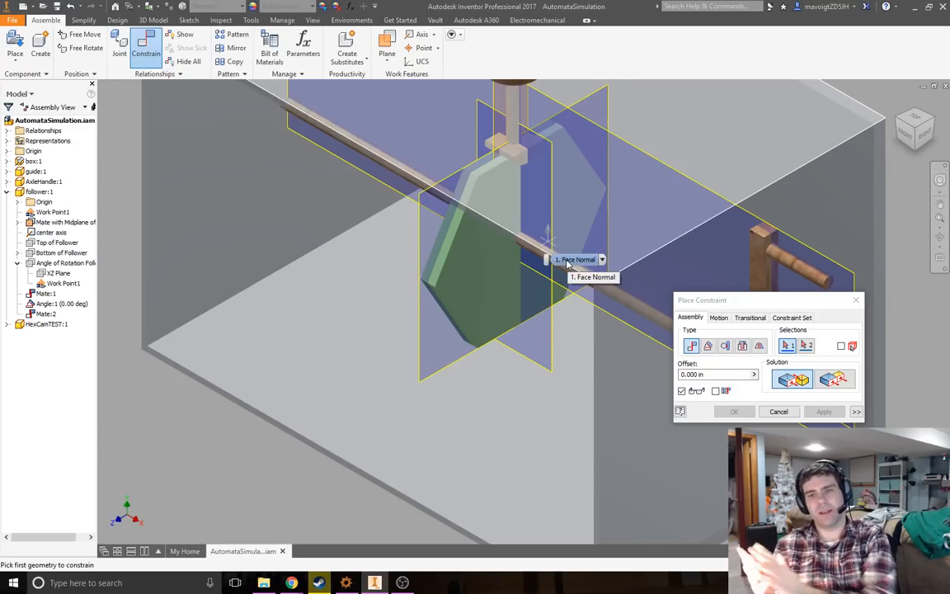
{"action": "scroll", "coordinate": [627, 256], "scroll_direction": "down", "scroll_amount": 5}
{"action": "middle_click_drag", "start_coordinate": [714, 221], "coordinate": [608, 259], "text": "shift"}
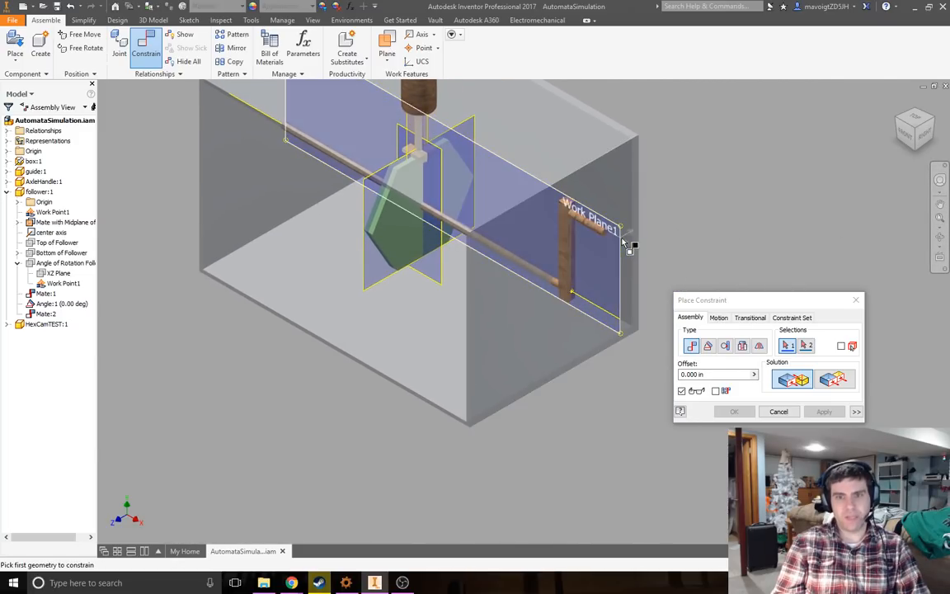
{"action": "middle_click_drag", "start_coordinate": [710, 230], "coordinate": [742, 295]}
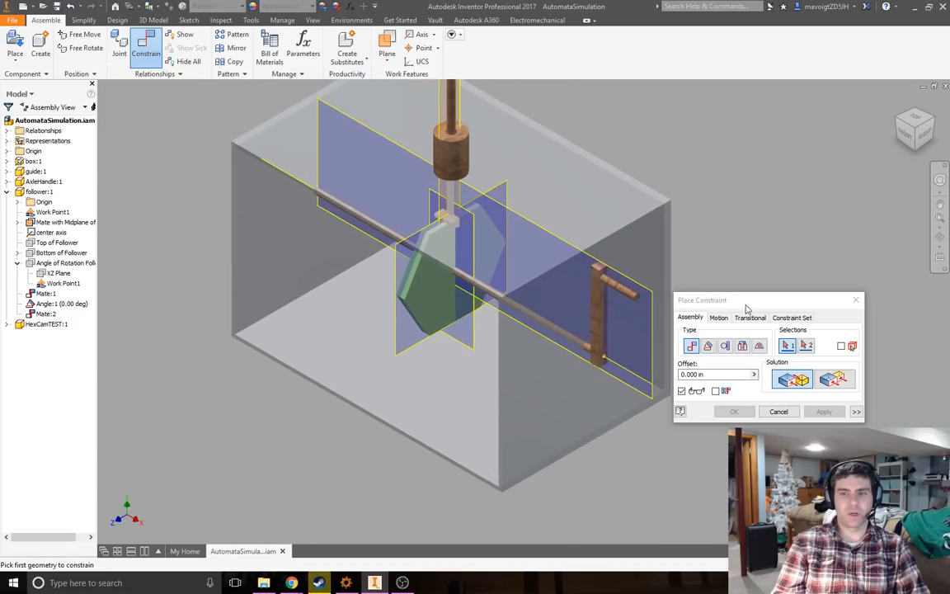
{"action": "left_click", "coordinate": [474, 331]}
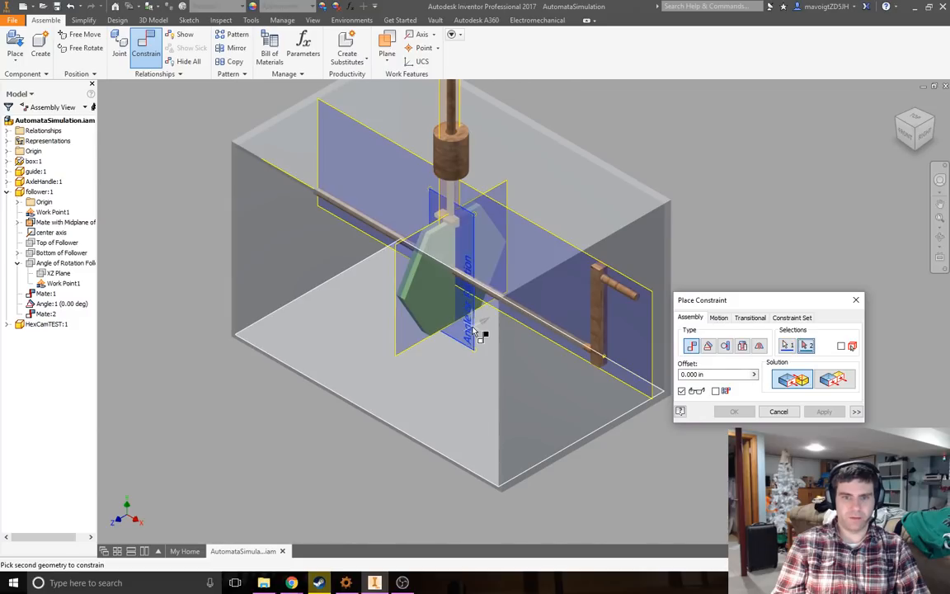
{"action": "left_click", "coordinate": [657, 318]}
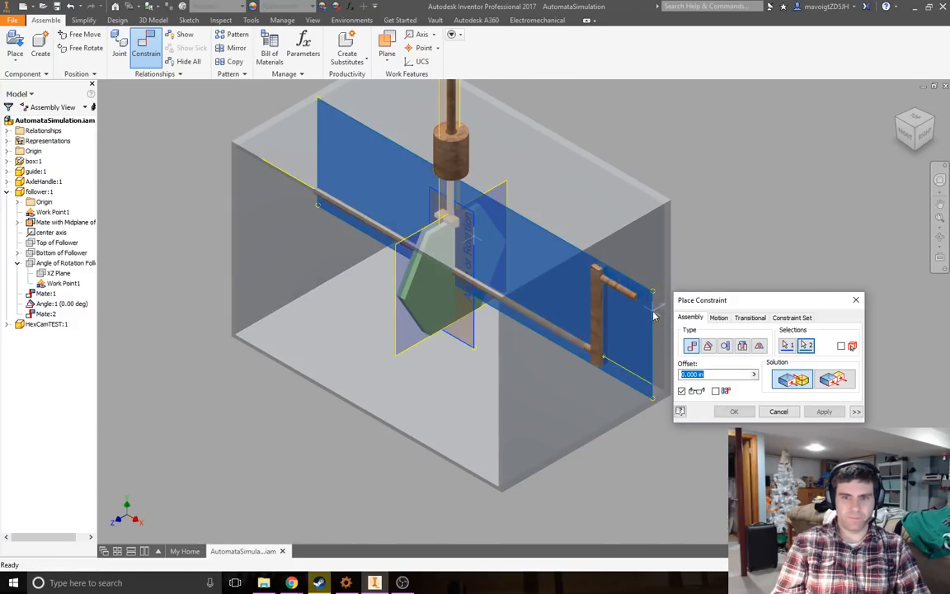
{"action": "left_click", "coordinate": [823, 412]}
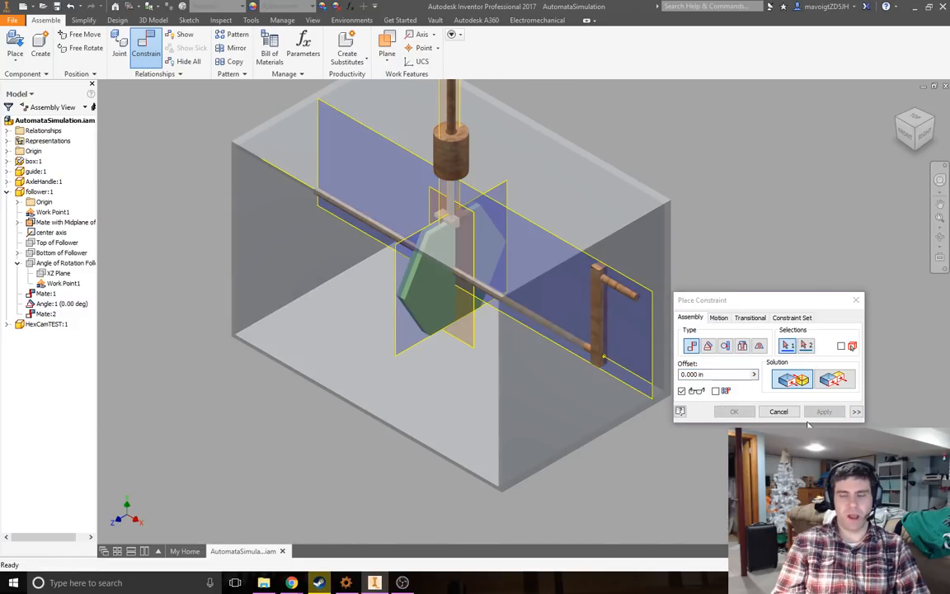
{"action": "key", "text": "Escape"}
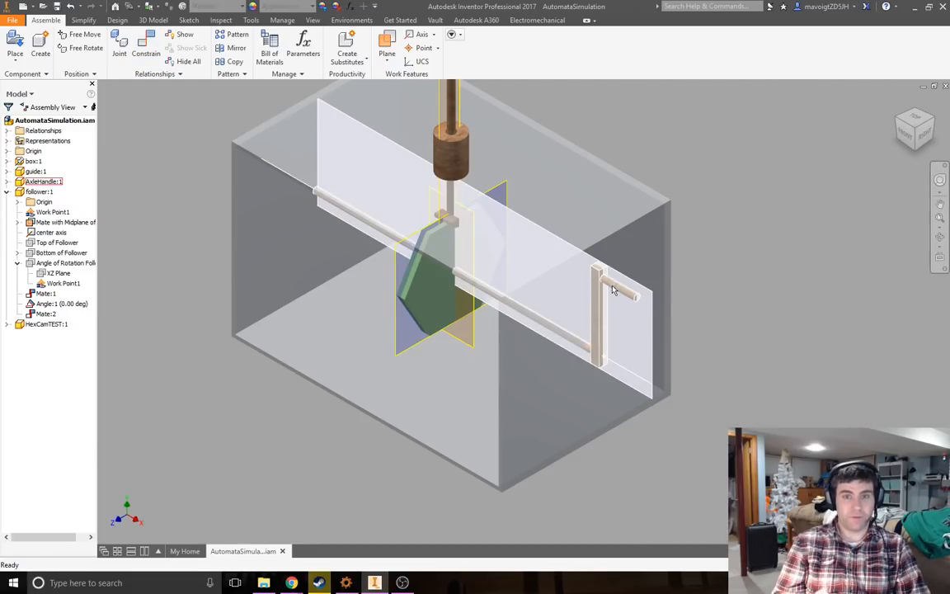
Step: Turn the axle handle back and forth to test whether the hexagonal cam rotates with the axle
{"action": "mouse_move", "coordinate": [631, 307]}
{"action": "left_click_drag", "start_coordinate": [630, 307], "coordinate": [717, 216]}
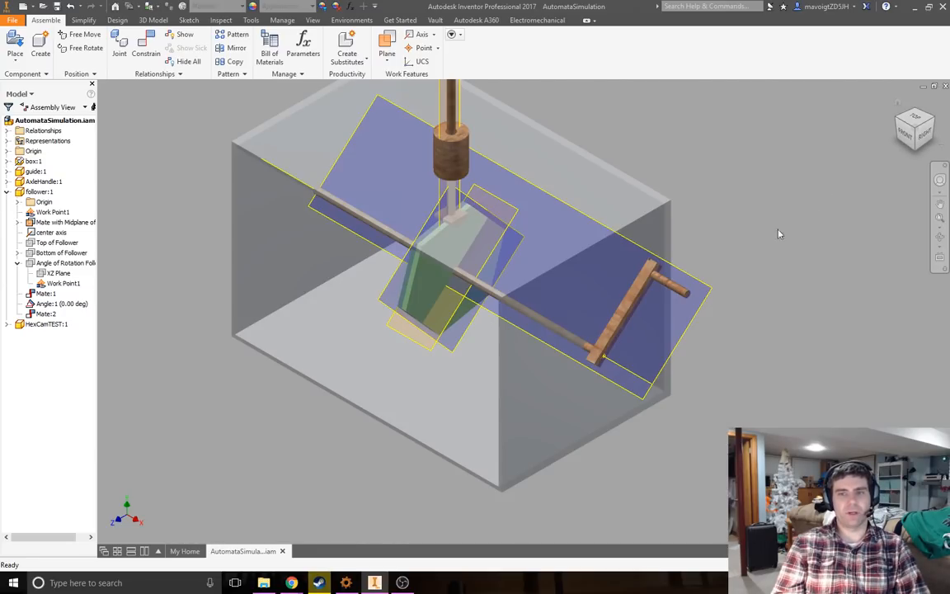
{"action": "left_click", "coordinate": [657, 297]}
{"action": "left_click_drag", "start_coordinate": [657, 297], "coordinate": [680, 288]}
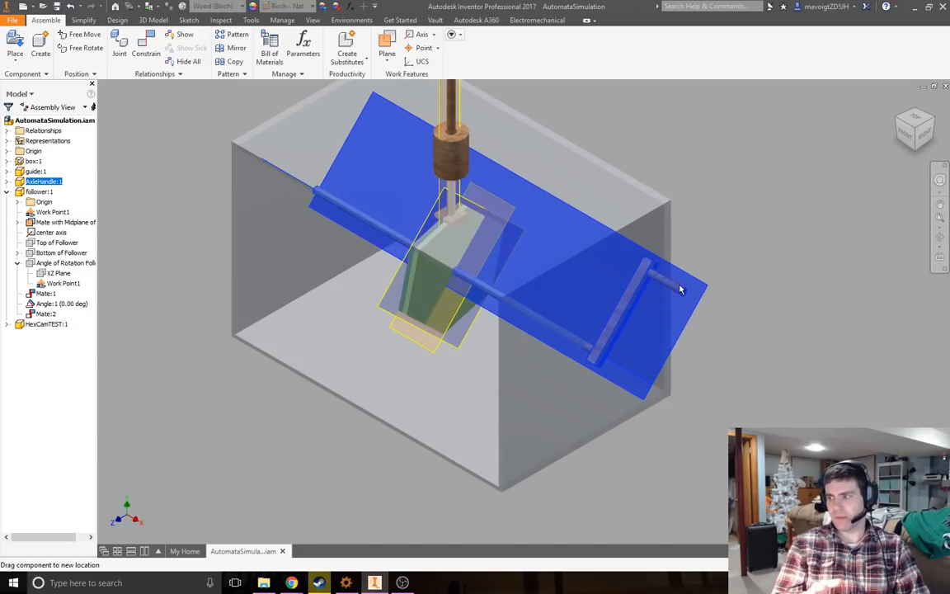
{"action": "left_click_drag", "start_coordinate": [680, 289], "coordinate": [742, 248]}
{"action": "middle_click_drag", "start_coordinate": [761, 232], "coordinate": [740, 303], "text": "shift"}
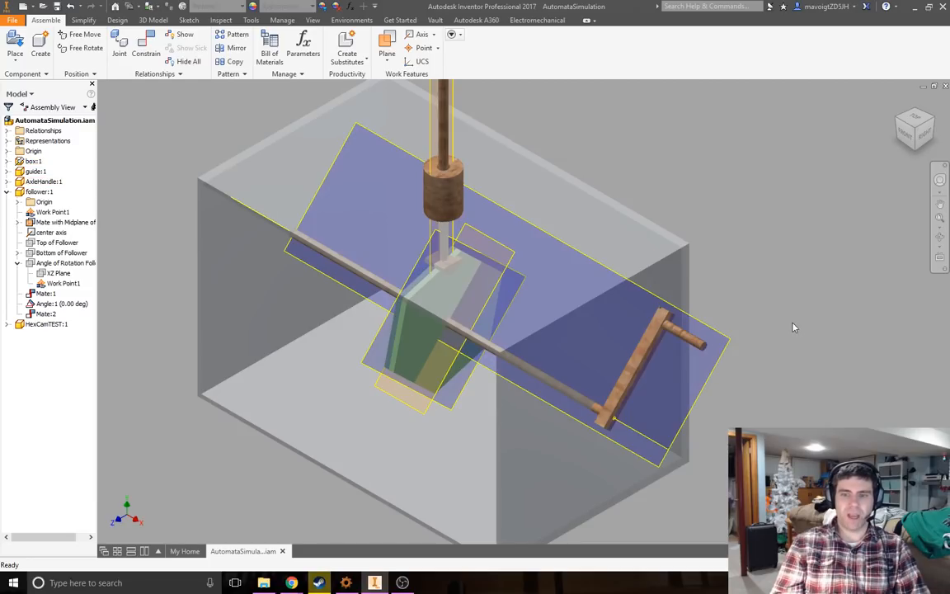
{"action": "scroll", "coordinate": [796, 328], "scroll_direction": "up", "scroll_amount": 5}
{"action": "middle_click_drag", "start_coordinate": [801, 328], "coordinate": [736, 327]}
{"action": "scroll", "coordinate": [737, 328], "scroll_direction": "down", "scroll_amount": 3}
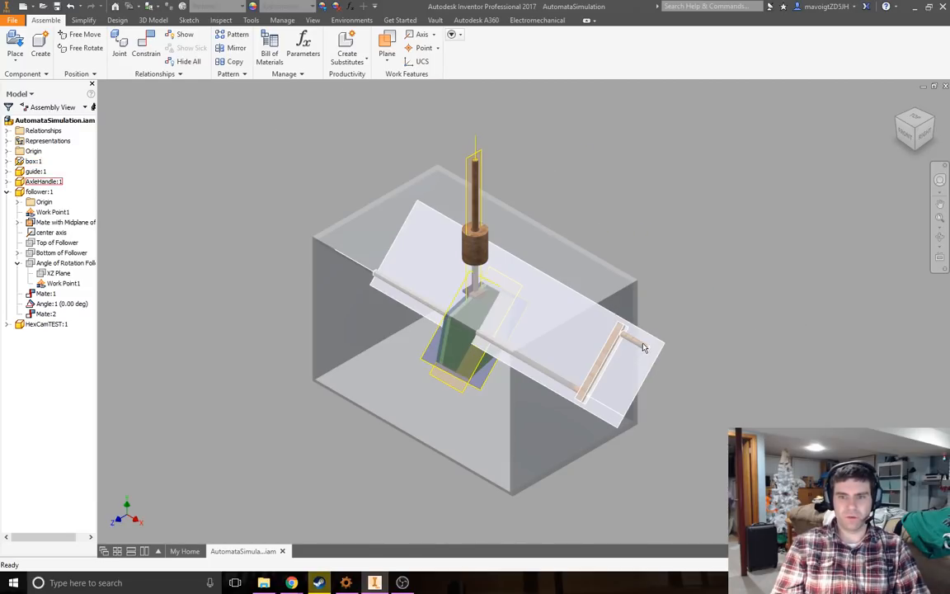
{"action": "left_click", "coordinate": [617, 341]}
{"action": "left_click_drag", "start_coordinate": [618, 344], "coordinate": [669, 327]}
{"action": "scroll", "coordinate": [707, 264], "scroll_direction": "down", "scroll_amount": 3}
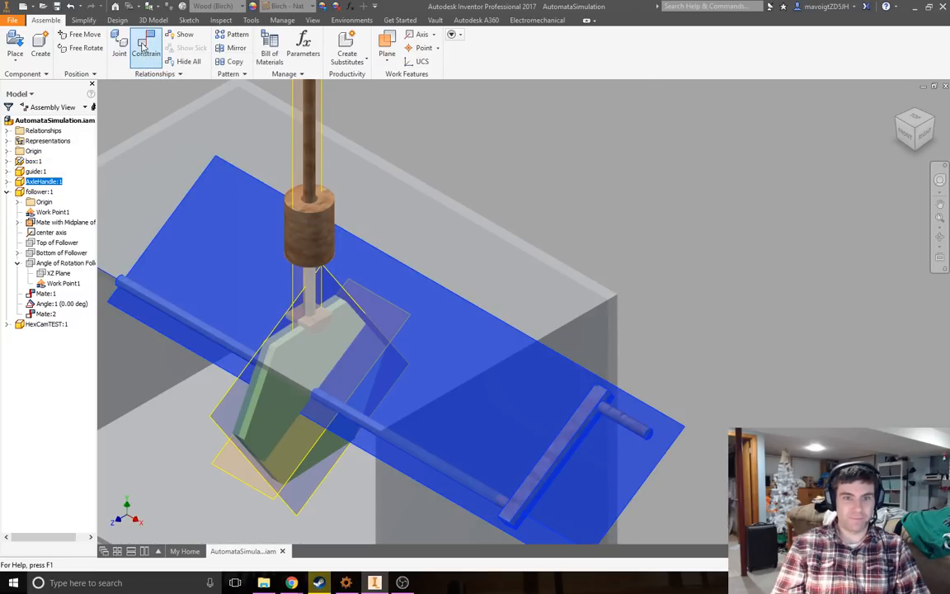
Step: Try to apply a transitional constraint from the hexagonal cam's rim face to the follower's curved bottom face
{"action": "left_click", "coordinate": [146, 46]}
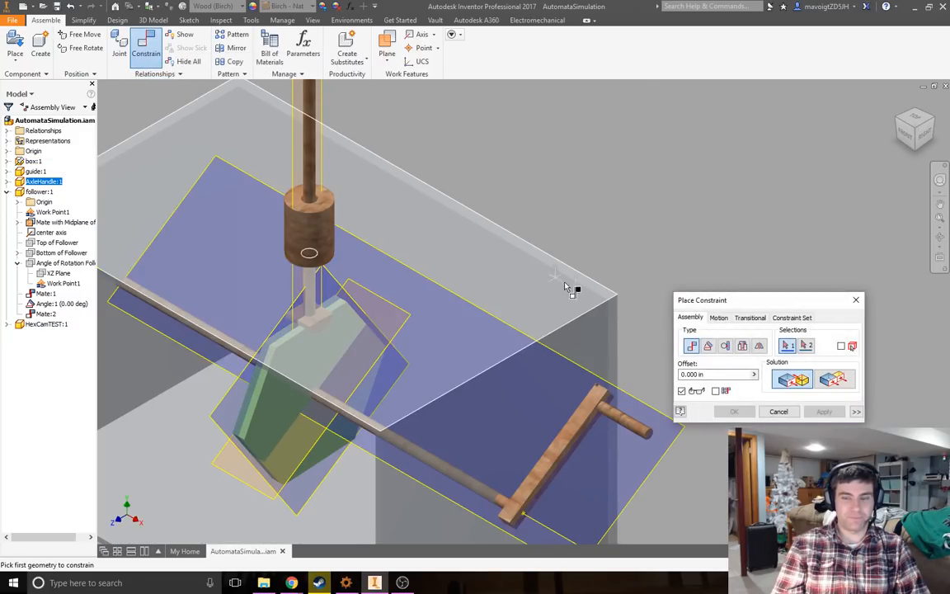
{"action": "left_click", "coordinate": [749, 318]}
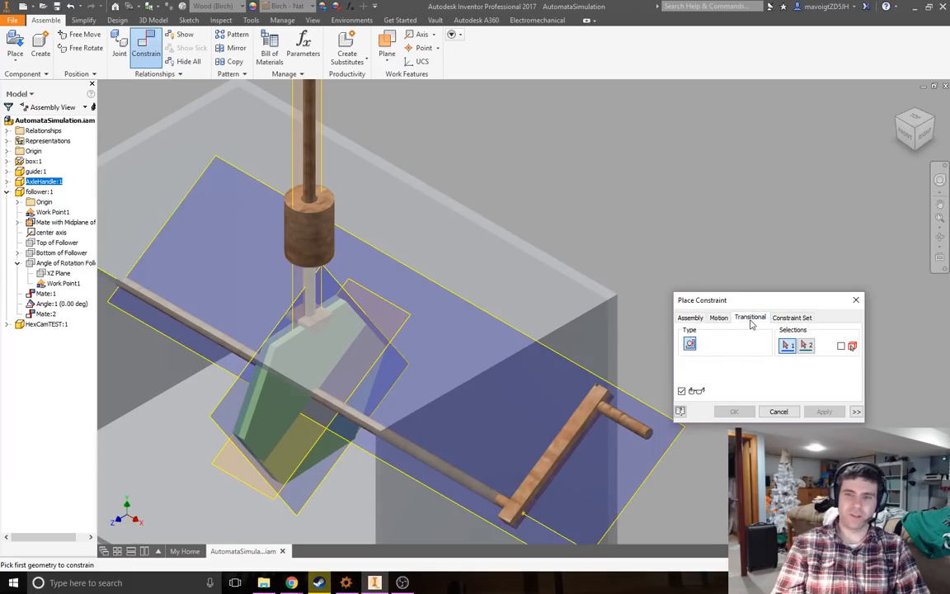
{"action": "middle_click_drag", "start_coordinate": [731, 244], "coordinate": [789, 132]}
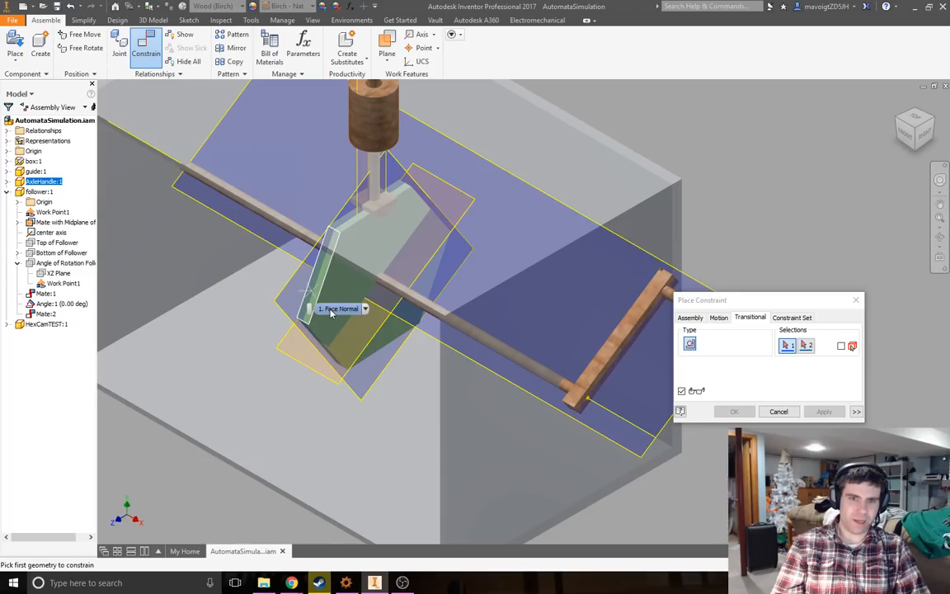
{"action": "left_click", "coordinate": [331, 311]}
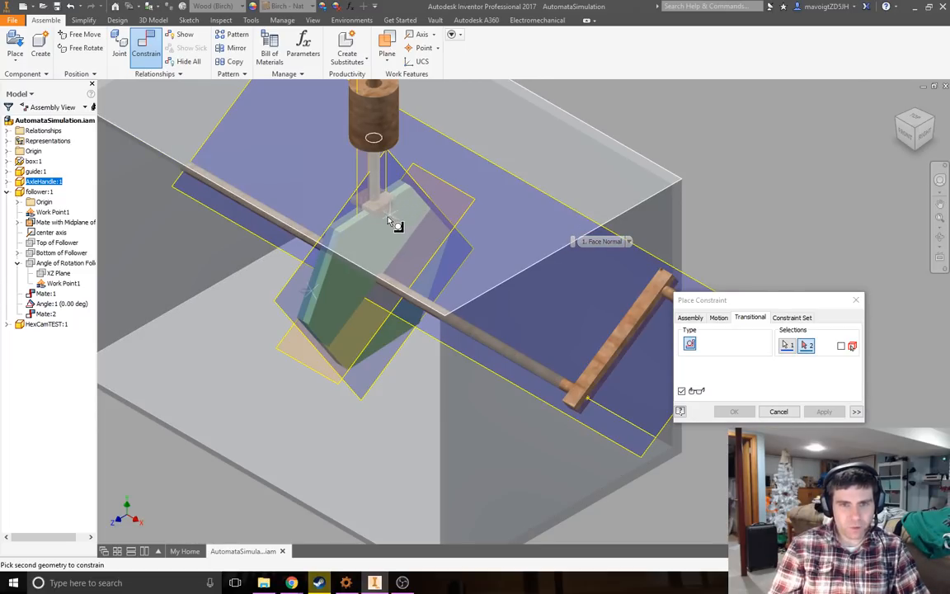
{"action": "left_click", "coordinate": [917, 151]}
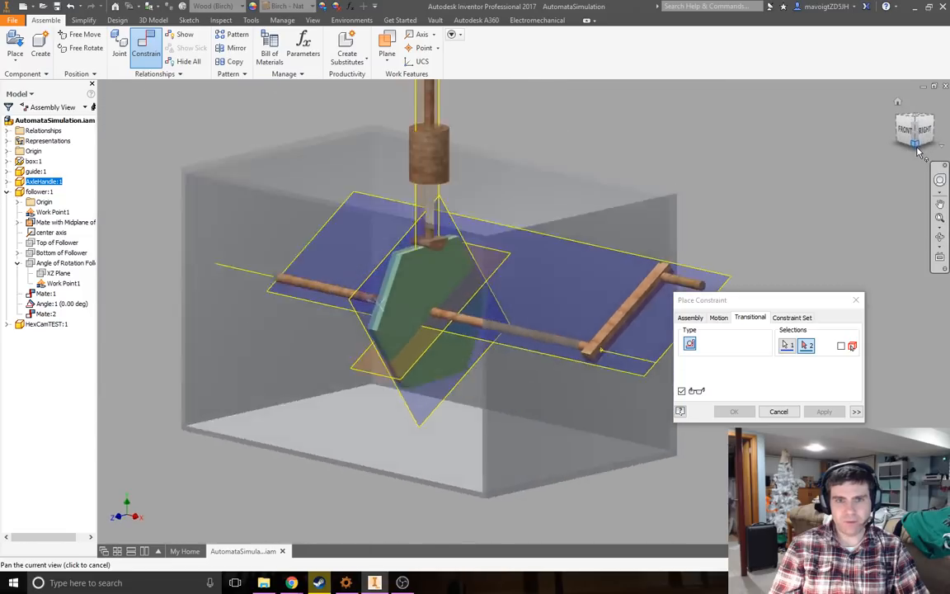
{"action": "scroll", "coordinate": [504, 272], "scroll_direction": "up", "scroll_amount": 5}
{"action": "scroll", "coordinate": [504, 289], "scroll_direction": "up", "scroll_amount": 2}
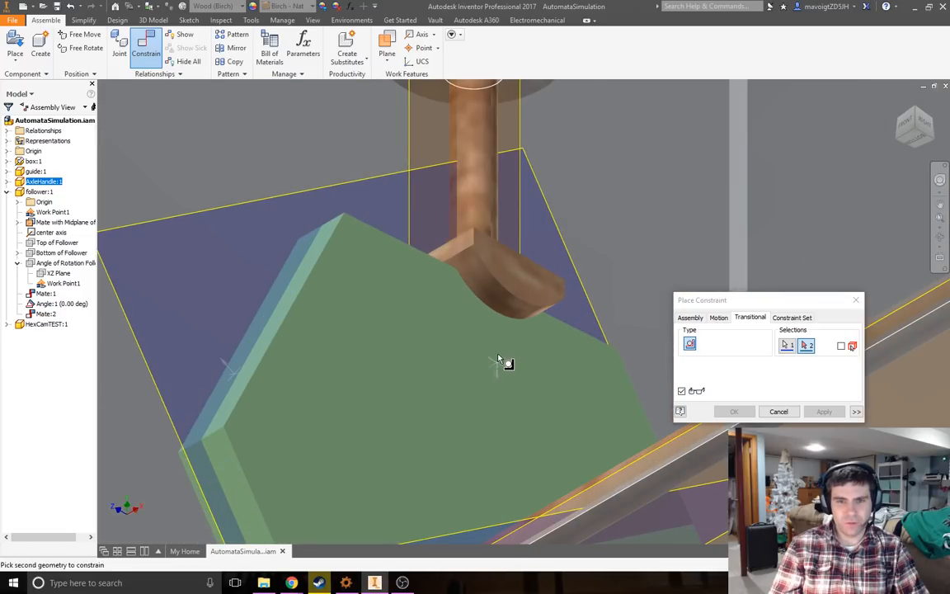
{"action": "left_click", "coordinate": [499, 316]}
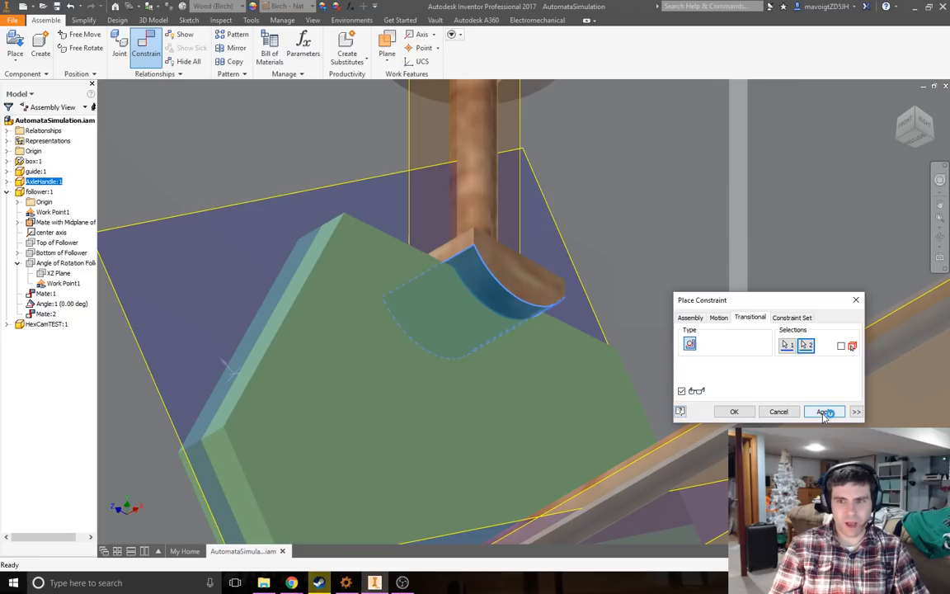
{"action": "left_click", "coordinate": [557, 301]}
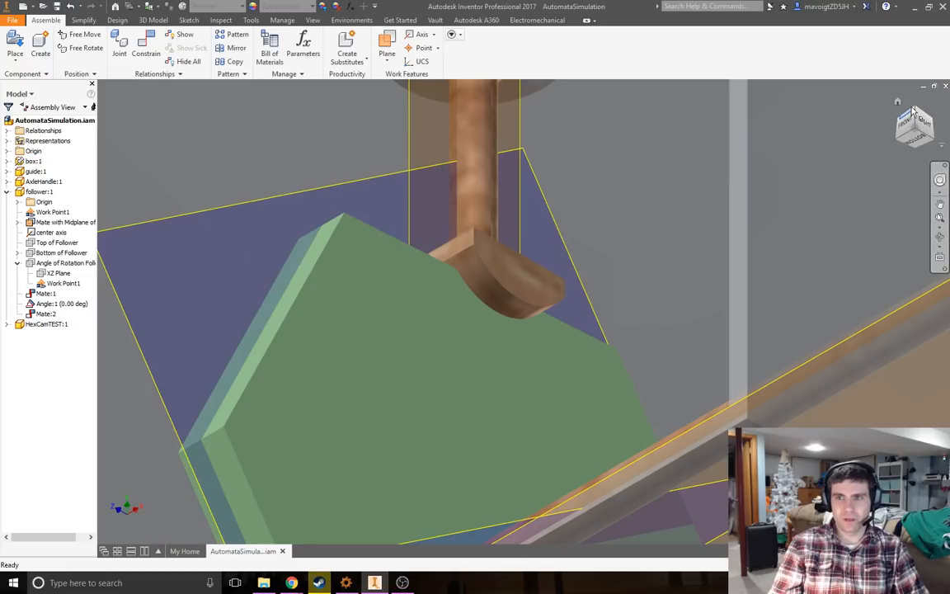
Step: Turn the axle handle upright and retry the transitional constraint, selecting the cam's rim face before the follower's curved bottom face
{"action": "left_click", "coordinate": [915, 117]}
{"action": "left_click_drag", "start_coordinate": [677, 341], "coordinate": [631, 329]}
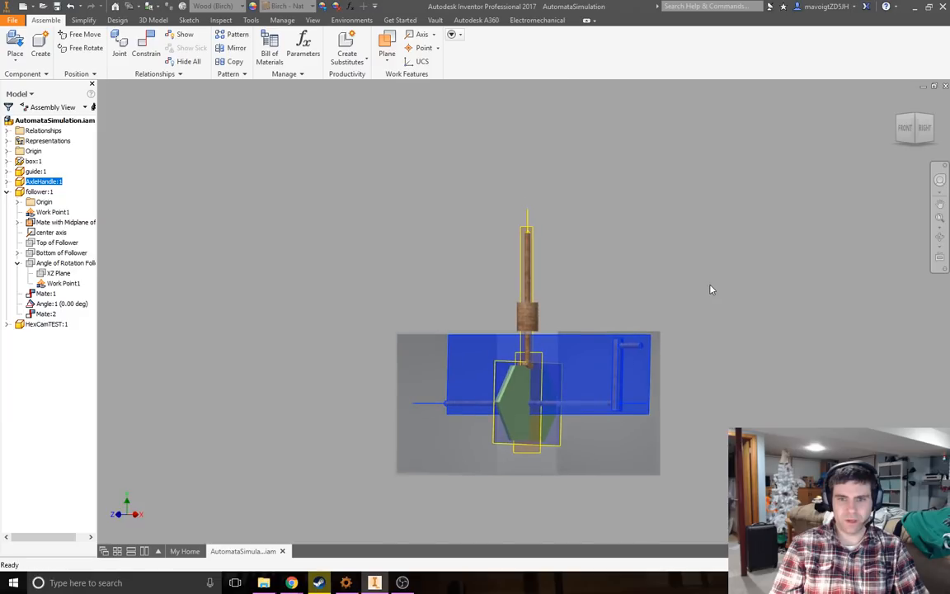
{"action": "scroll", "coordinate": [639, 316], "scroll_direction": "up", "scroll_amount": 4}
{"action": "key", "text": "c"}
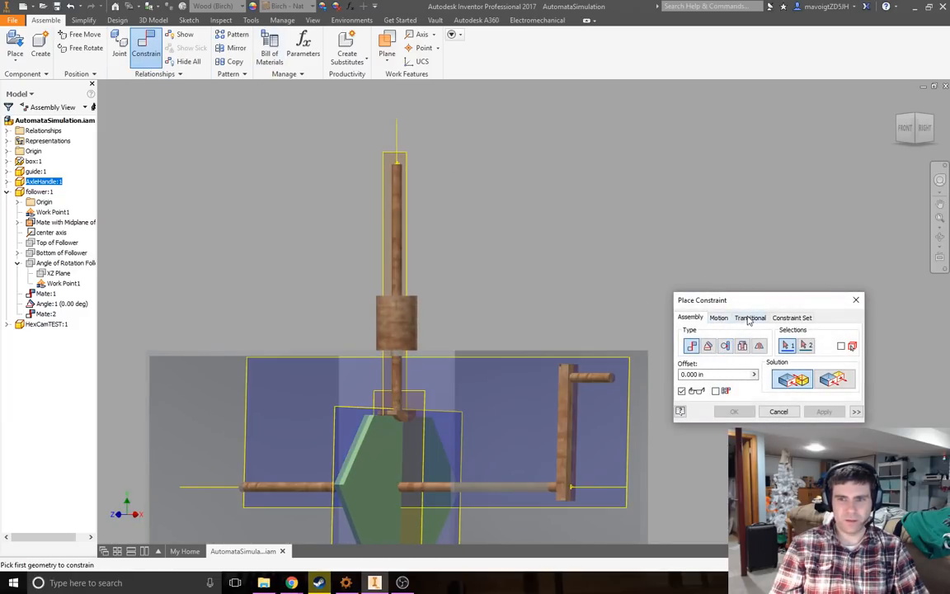
{"action": "left_click", "coordinate": [748, 318]}
{"action": "left_click", "coordinate": [357, 448]}
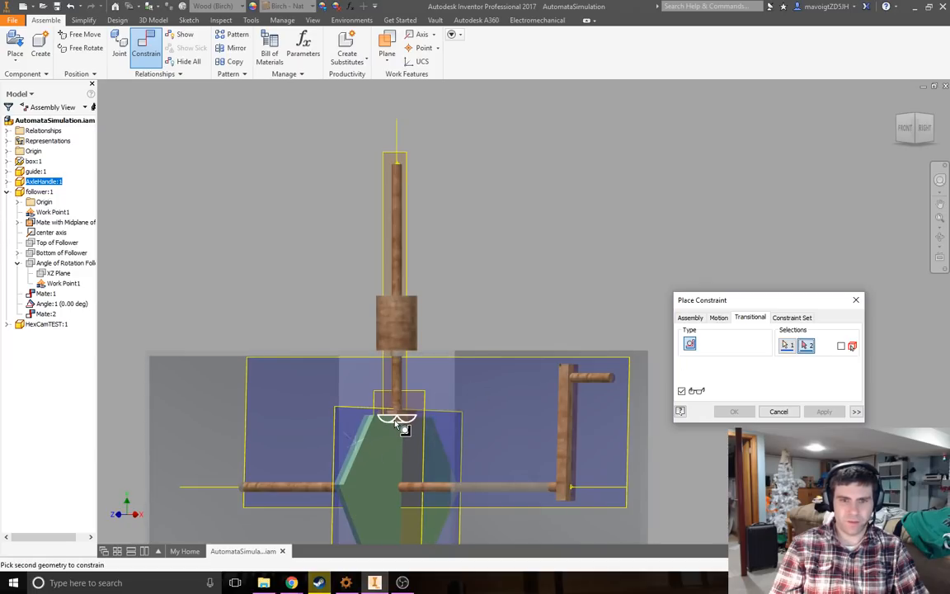
{"action": "left_click", "coordinate": [910, 142]}
{"action": "scroll", "coordinate": [503, 344], "scroll_direction": "up", "scroll_amount": 5}
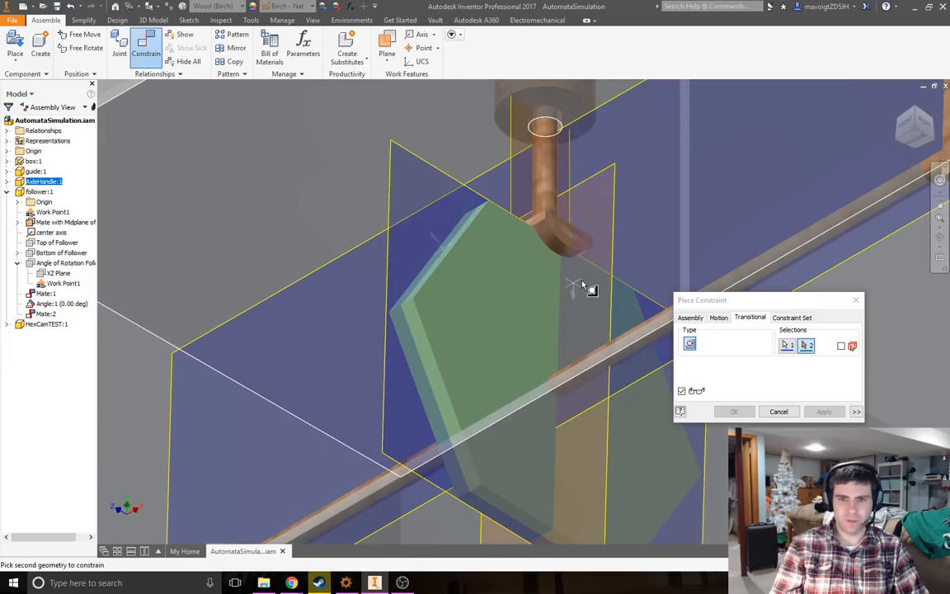
{"action": "scroll", "coordinate": [564, 258], "scroll_direction": "up", "scroll_amount": 2}
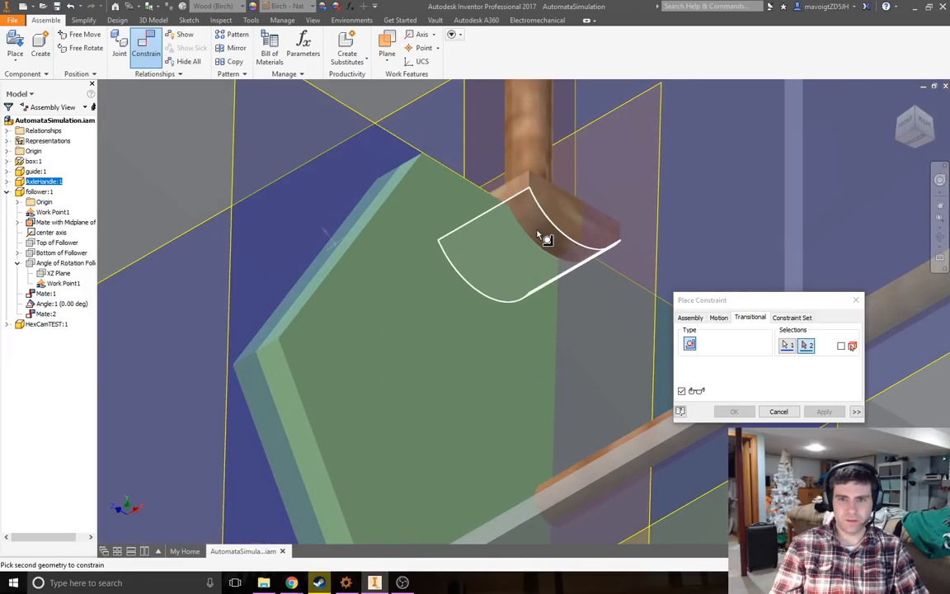
{"action": "left_click", "coordinate": [544, 241]}
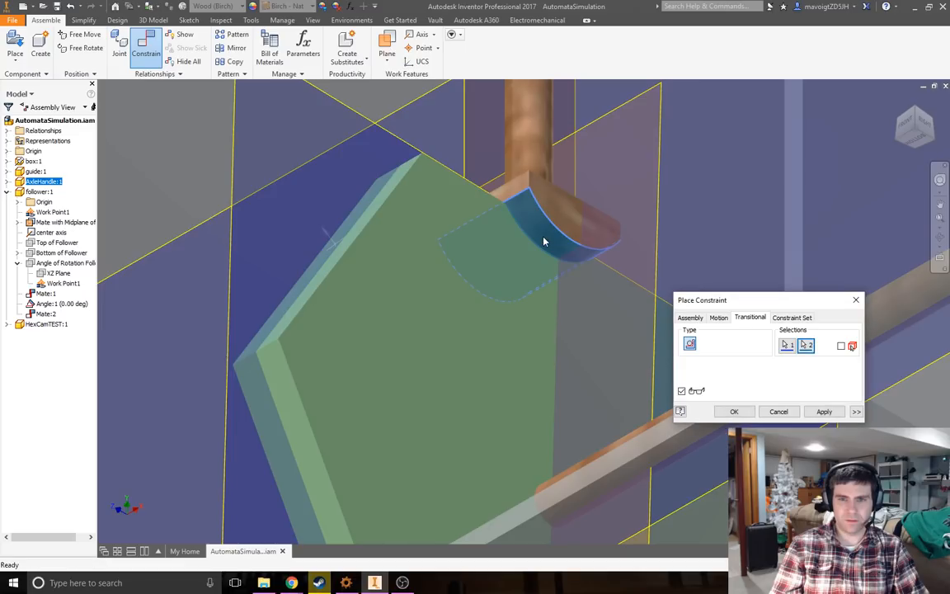
{"action": "left_click", "coordinate": [827, 414]}
{"action": "key", "text": "Escape"}
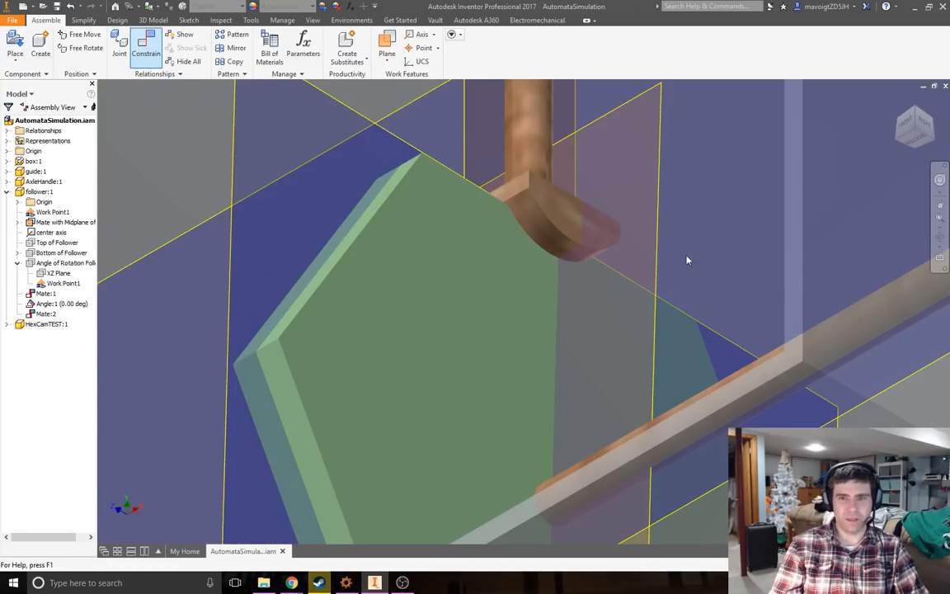
Step: Apply a transitional constraint with the follower's curved bottom face as first selection and the cam's rim face as second
{"action": "left_click", "coordinate": [749, 317]}
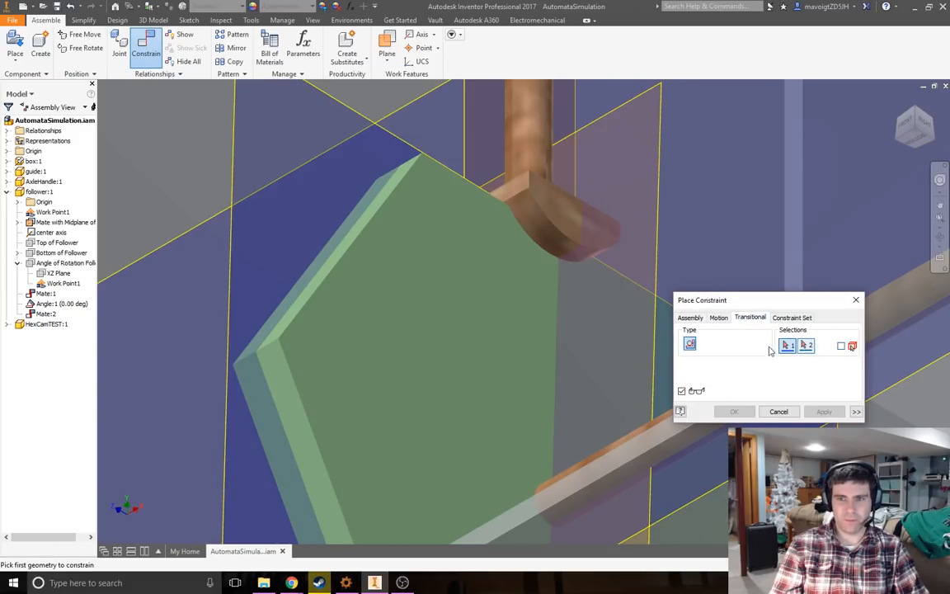
{"action": "left_click", "coordinate": [561, 259]}
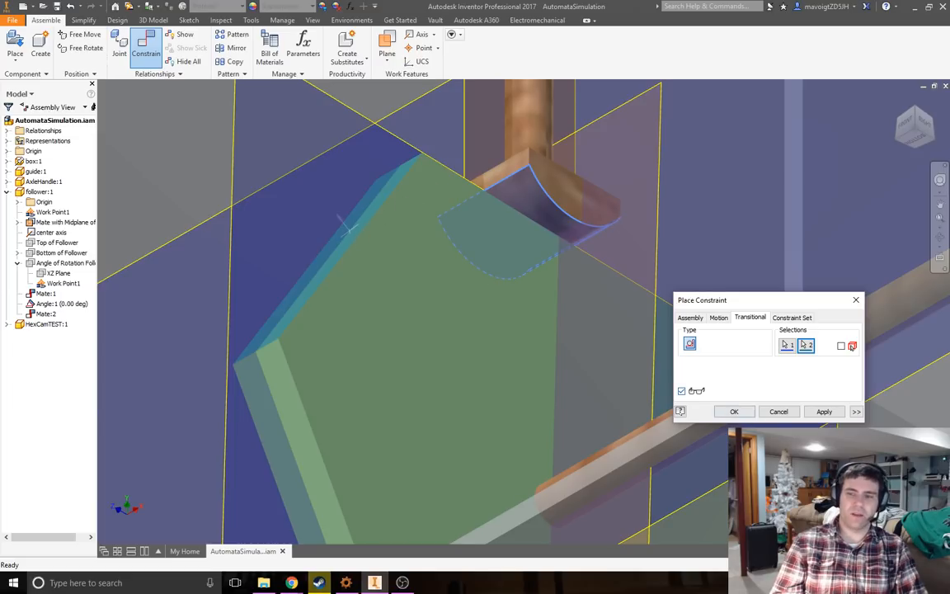
{"action": "left_click", "coordinate": [824, 412]}
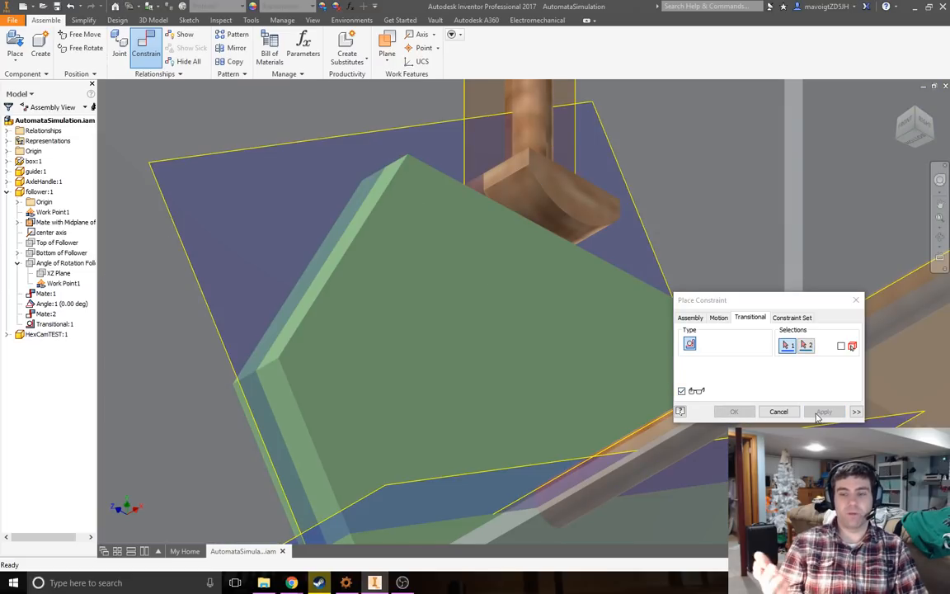
Step: Turn the axle handle and view the whole box to test how the follower moves along the rotating cam
{"action": "left_click", "coordinate": [898, 103]}
{"action": "scroll", "coordinate": [682, 333], "scroll_direction": "down", "scroll_amount": 3}
{"action": "middle_click_drag", "start_coordinate": [683, 361], "coordinate": [723, 229], "text": "shift"}
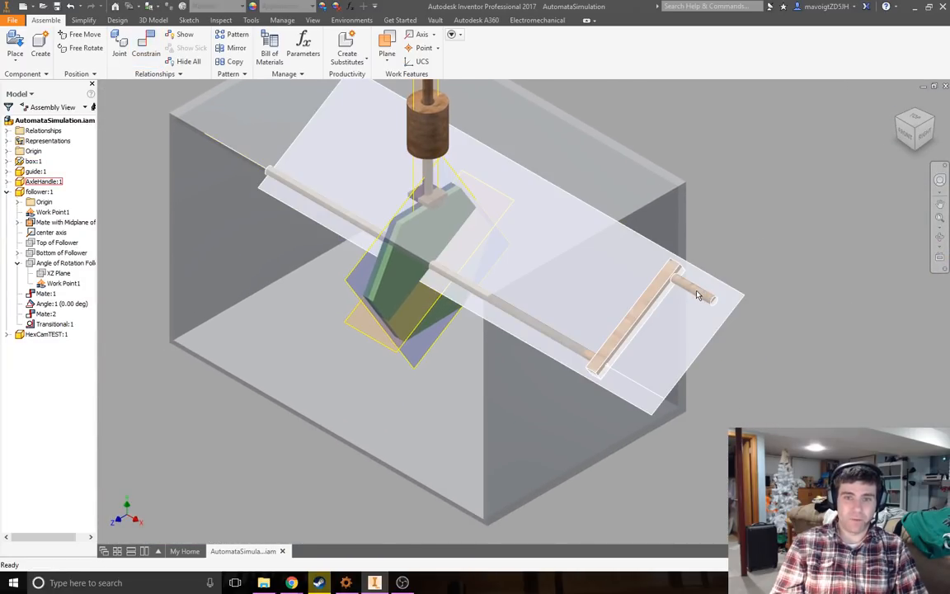
{"action": "left_click_drag", "start_coordinate": [697, 295], "coordinate": [667, 314]}
{"action": "left_click", "coordinate": [902, 122]}
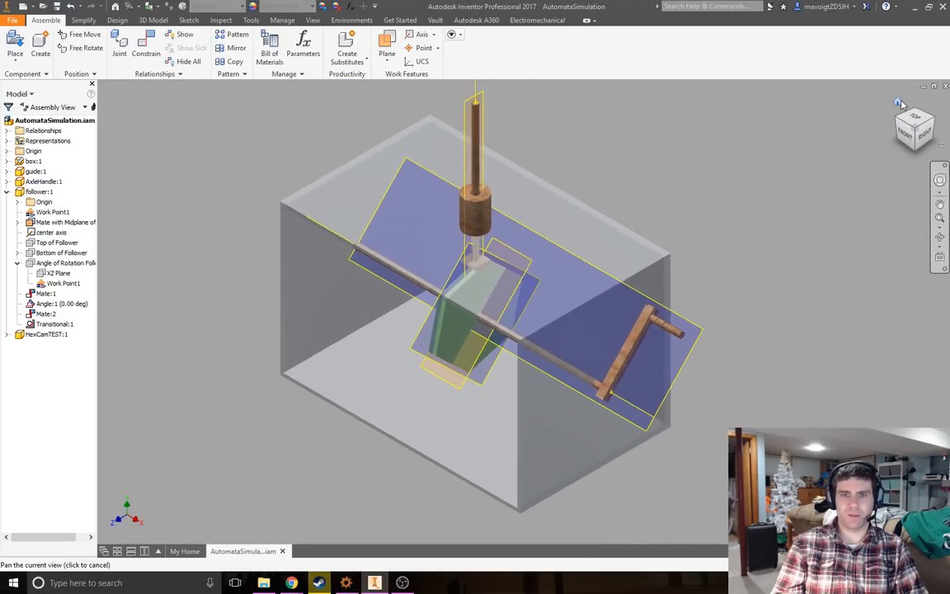
{"action": "scroll", "coordinate": [752, 385], "scroll_direction": "up", "scroll_amount": 3}
{"action": "scroll", "coordinate": [869, 311], "scroll_direction": "down", "scroll_amount": 3}
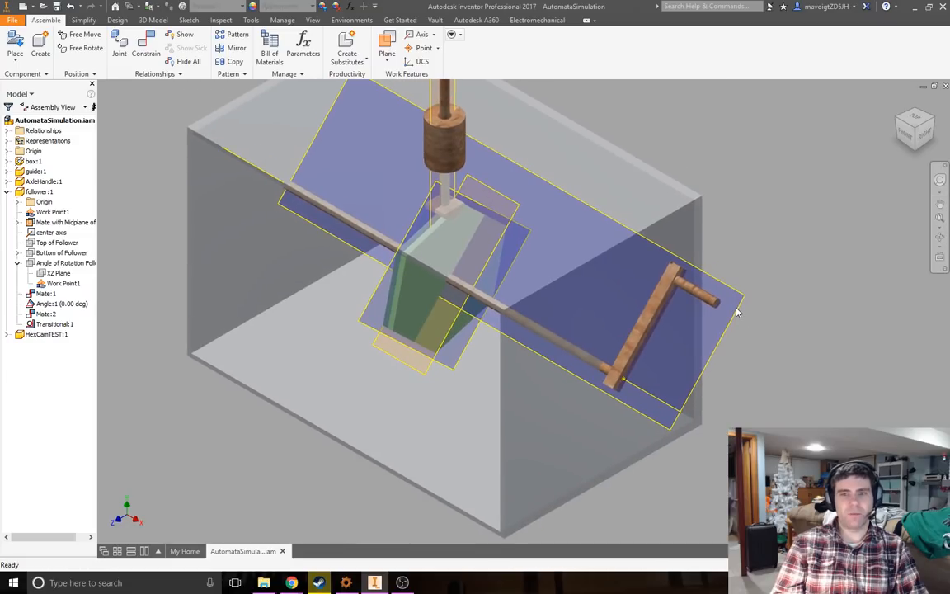
{"action": "scroll", "coordinate": [768, 240], "scroll_direction": "down", "scroll_amount": 3}
{"action": "middle_click_drag", "start_coordinate": [823, 287], "coordinate": [735, 253]}
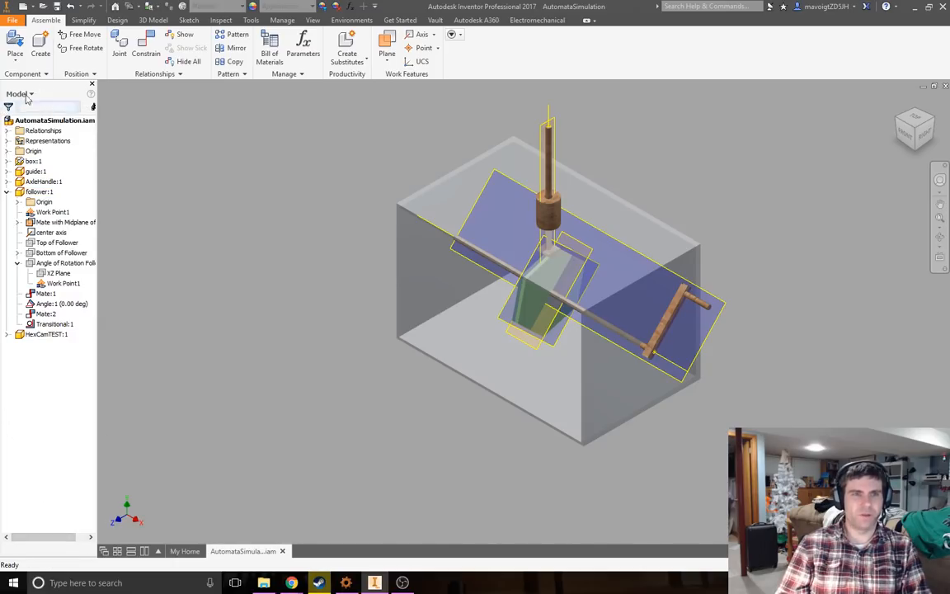
Step: Hide the model browser and show it again
{"action": "left_click", "coordinate": [313, 21]}
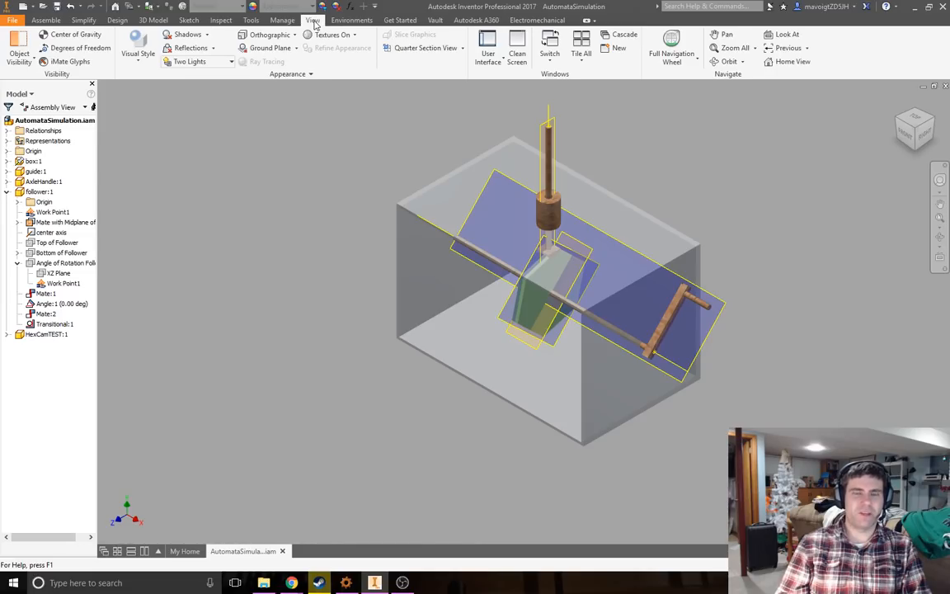
{"action": "left_click", "coordinate": [487, 57]}
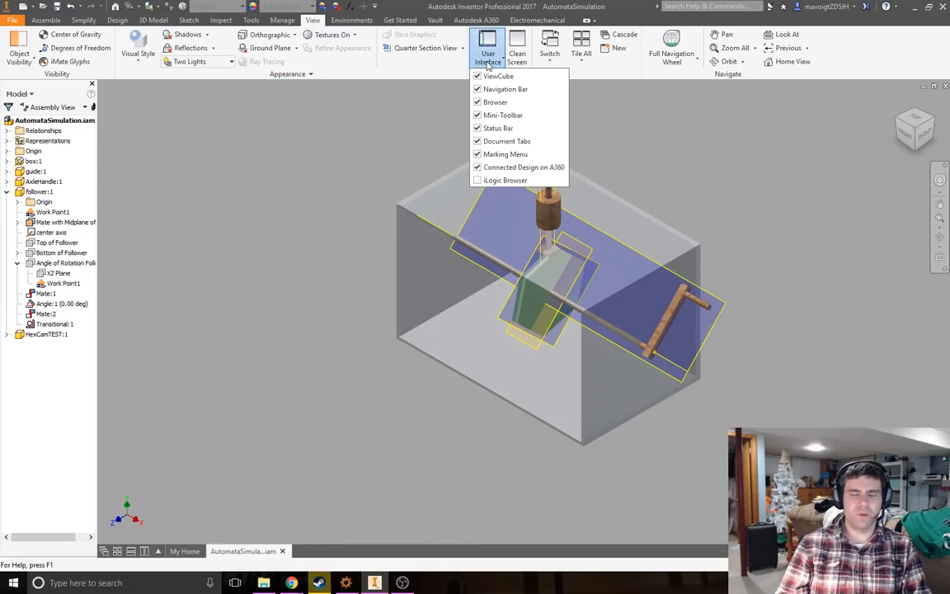
{"action": "left_click", "coordinate": [479, 104]}
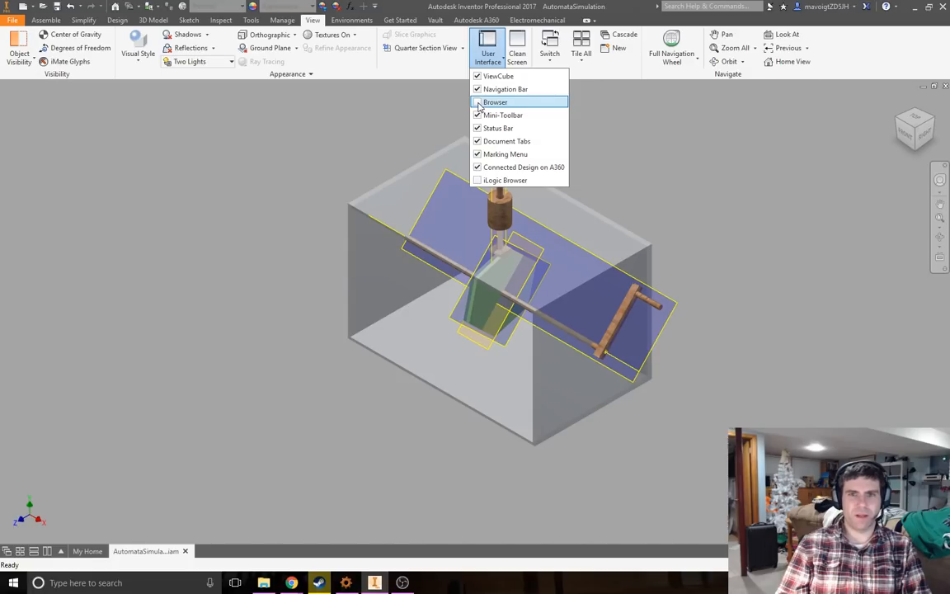
{"action": "left_click", "coordinate": [480, 104]}
{"action": "left_click", "coordinate": [404, 116]}
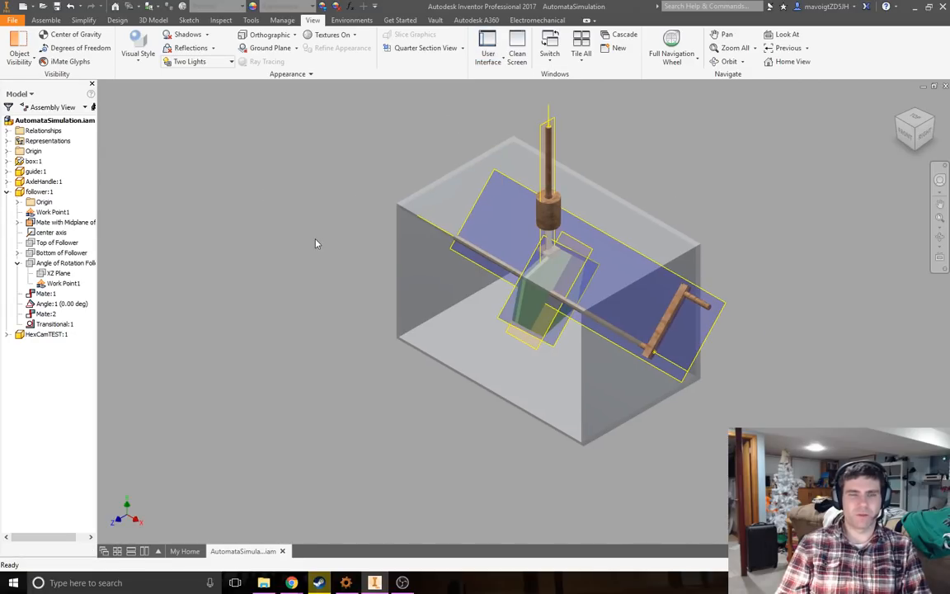
Step: Collapse the follower's entries in the model tree and hide the box component
{"action": "left_click", "coordinate": [7, 192]}
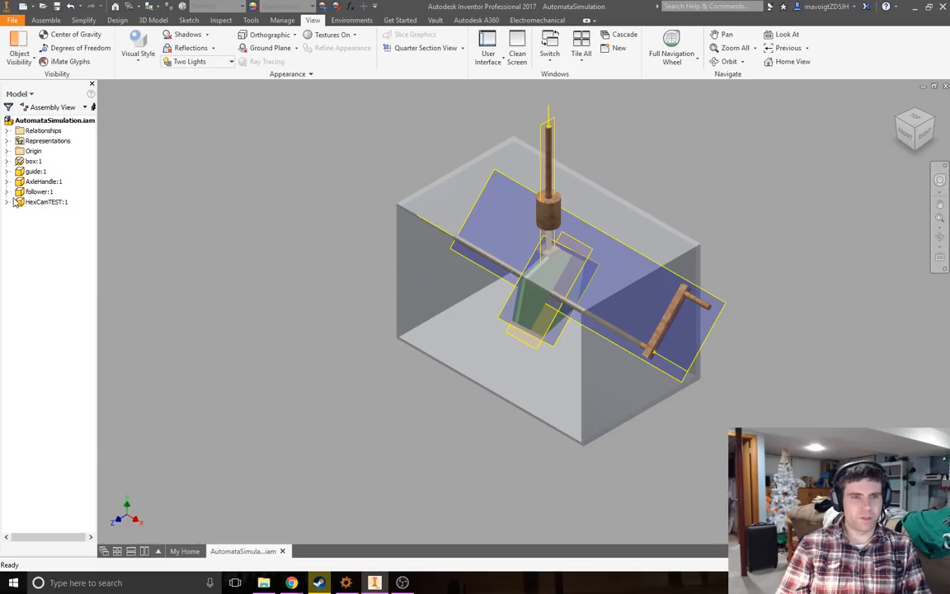
{"action": "left_click", "coordinate": [19, 161]}
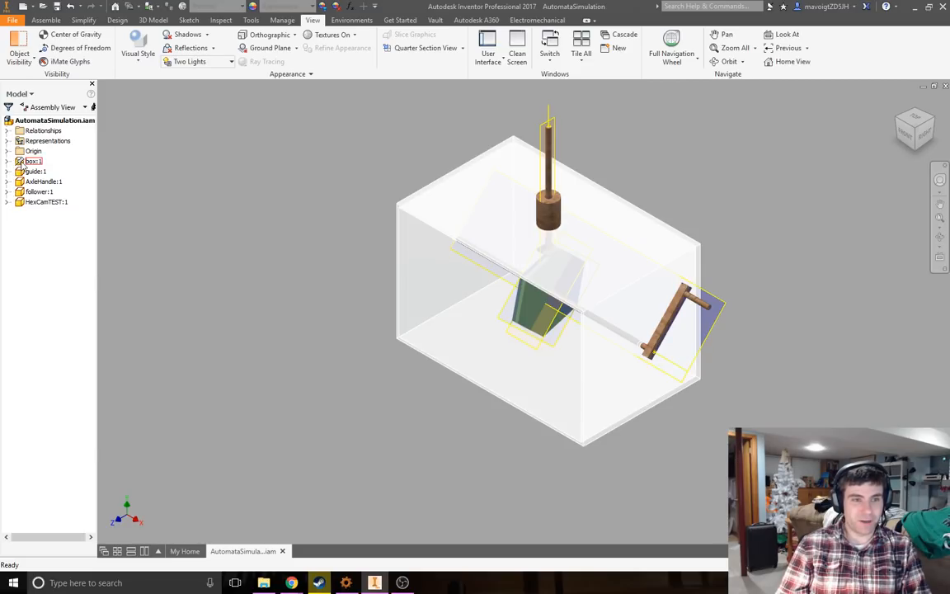
{"action": "right_click", "coordinate": [21, 162]}
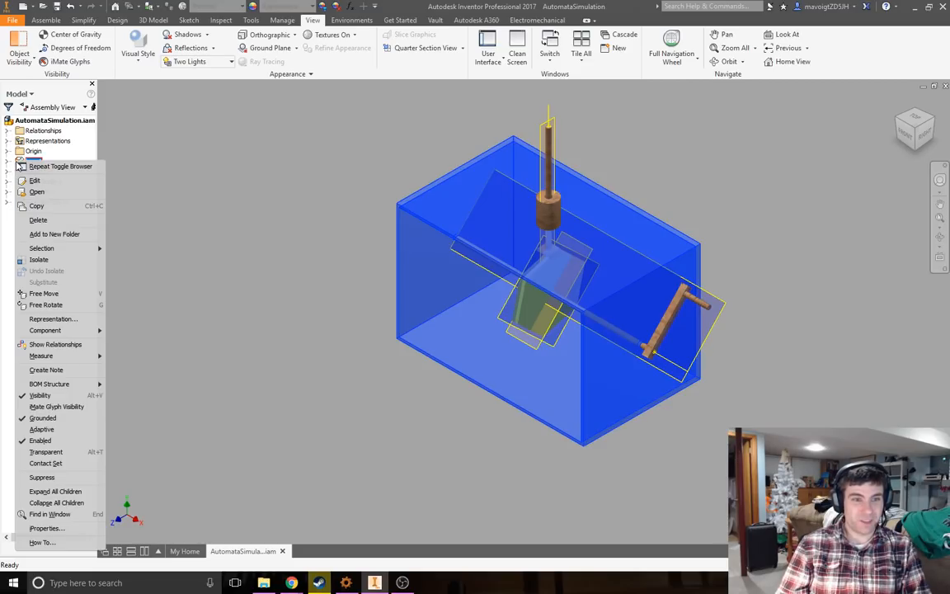
{"action": "left_click", "coordinate": [40, 395]}
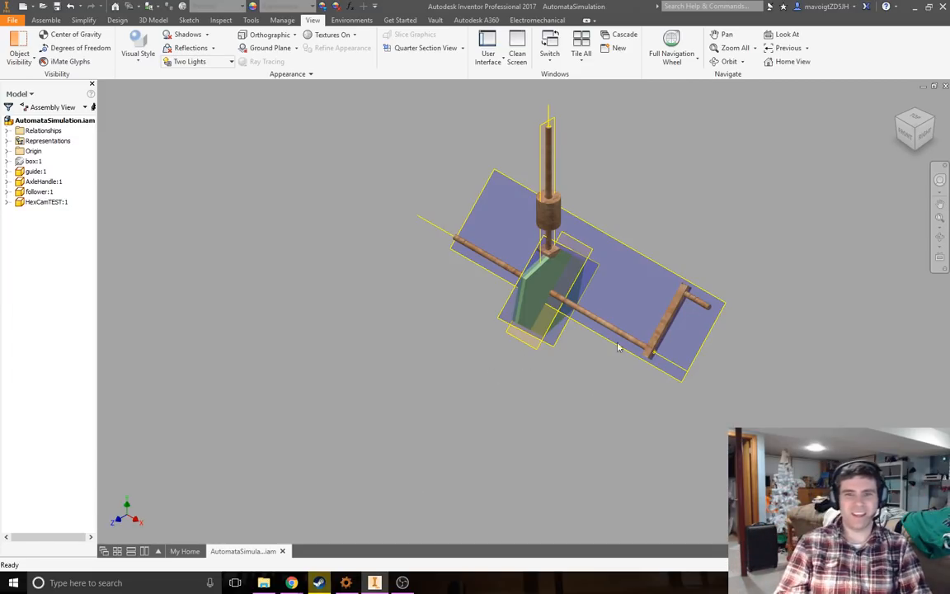
Step: Turn the axle handle upright and examine up close how the follower rests on the hexagonal cam's rim
{"action": "left_click_drag", "start_coordinate": [700, 314], "coordinate": [674, 328]}
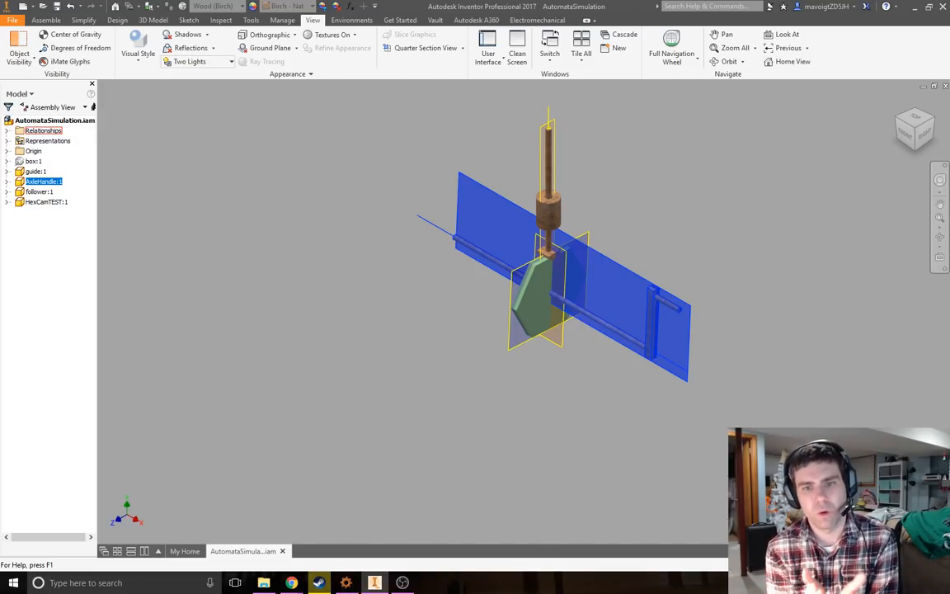
{"action": "left_click_drag", "start_coordinate": [630, 263], "coordinate": [651, 292]}
{"action": "scroll", "coordinate": [520, 278], "scroll_direction": "up", "scroll_amount": 5}
{"action": "left_click", "coordinate": [303, 423]}
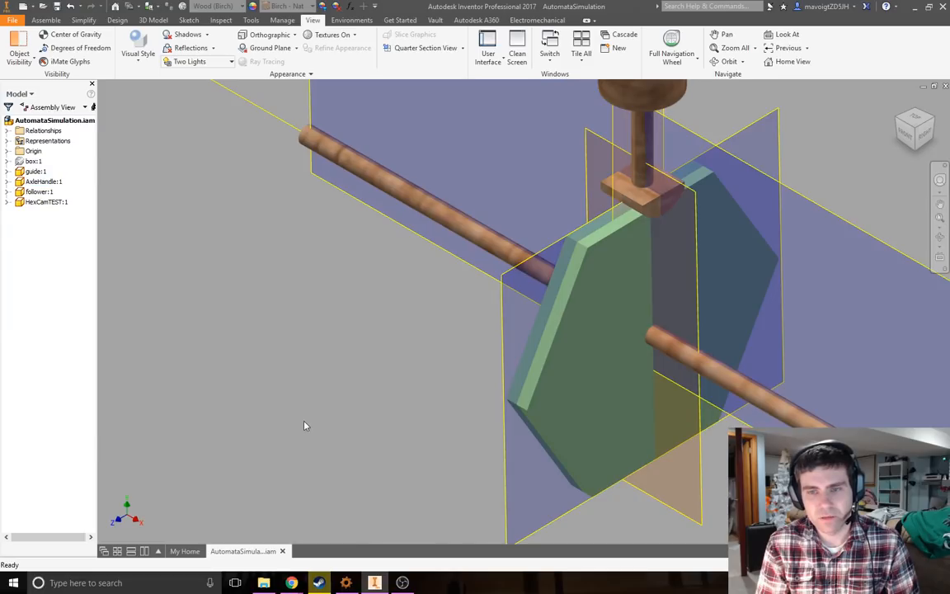
{"action": "scroll", "coordinate": [656, 184], "scroll_direction": "up", "scroll_amount": 3}
{"action": "scroll", "coordinate": [621, 320], "scroll_direction": "down", "scroll_amount": 3}
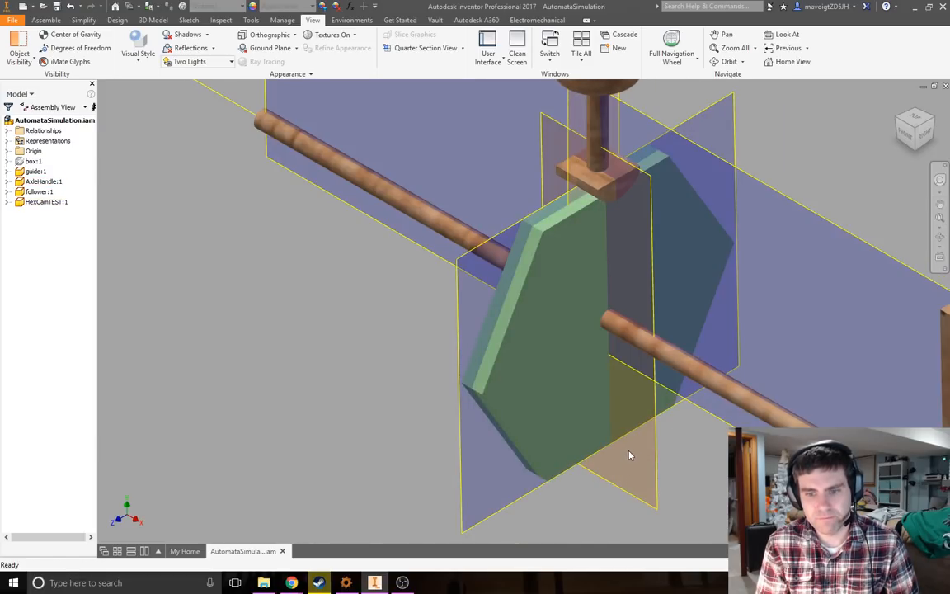
{"action": "scroll", "coordinate": [625, 461], "scroll_direction": "down", "scroll_amount": 3}
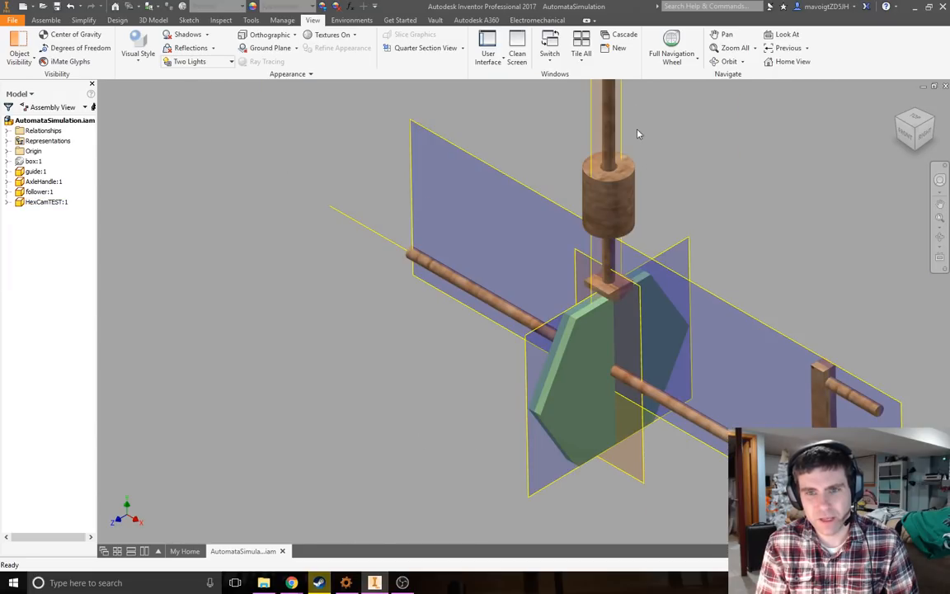
{"action": "scroll", "coordinate": [597, 138], "scroll_direction": "down", "scroll_amount": 3}
{"action": "middle_click_drag", "start_coordinate": [645, 157], "coordinate": [631, 285]}
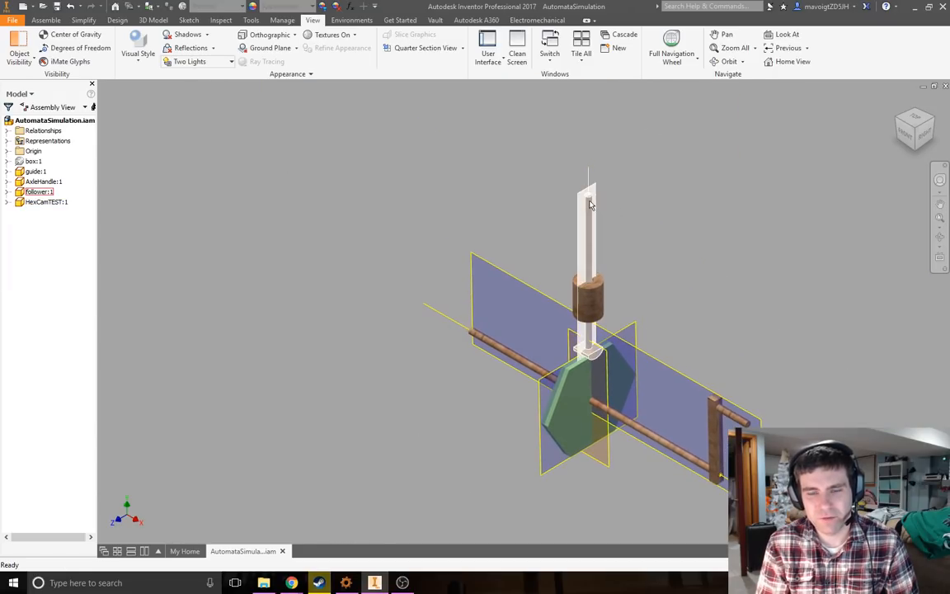
Step: Turn the axle handle through different positions to watch the follower ride on the cam, and leave the handle upright
{"action": "left_click_drag", "start_coordinate": [729, 402], "coordinate": [778, 449]}
{"action": "left_click", "coordinate": [829, 383]}
{"action": "middle_click_drag", "start_coordinate": [829, 384], "coordinate": [788, 357]}
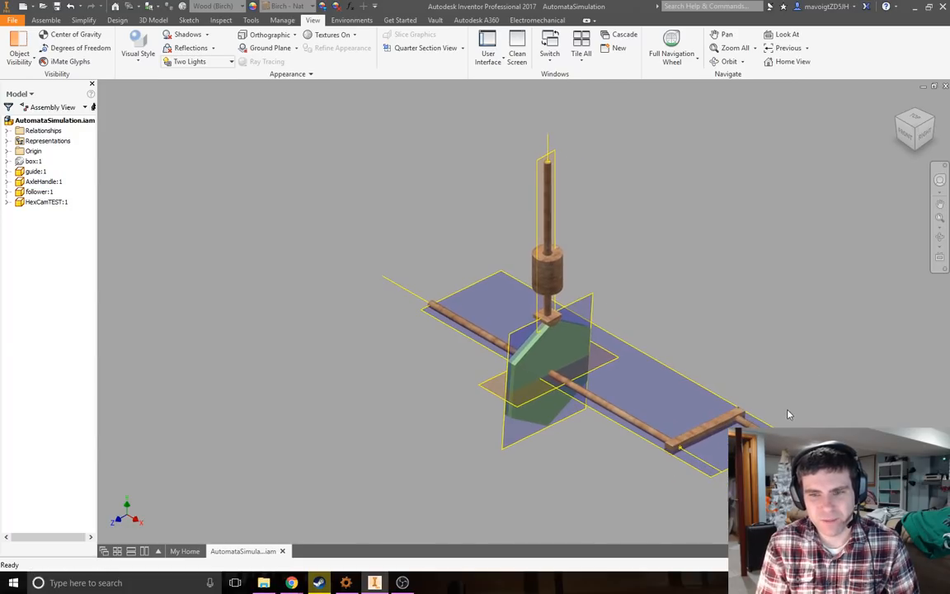
{"action": "left_click_drag", "start_coordinate": [742, 425], "coordinate": [697, 330]}
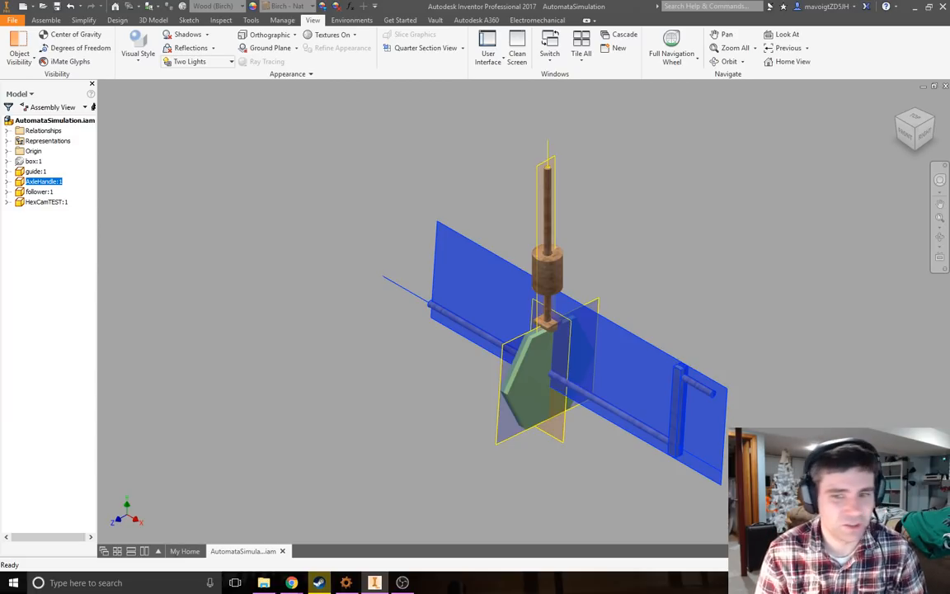
{"action": "left_click_drag", "start_coordinate": [700, 387], "coordinate": [693, 397]}
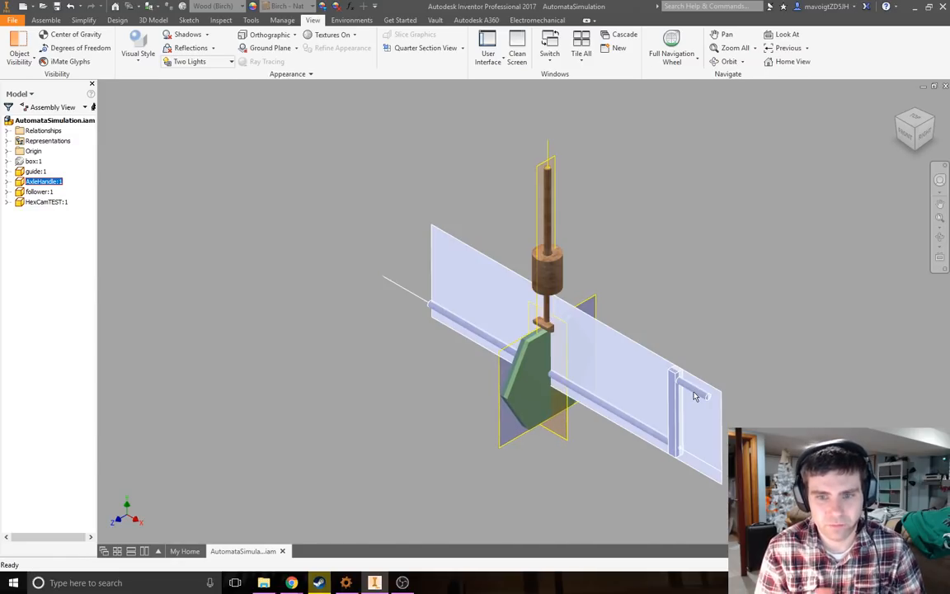
{"action": "left_click", "coordinate": [272, 343]}
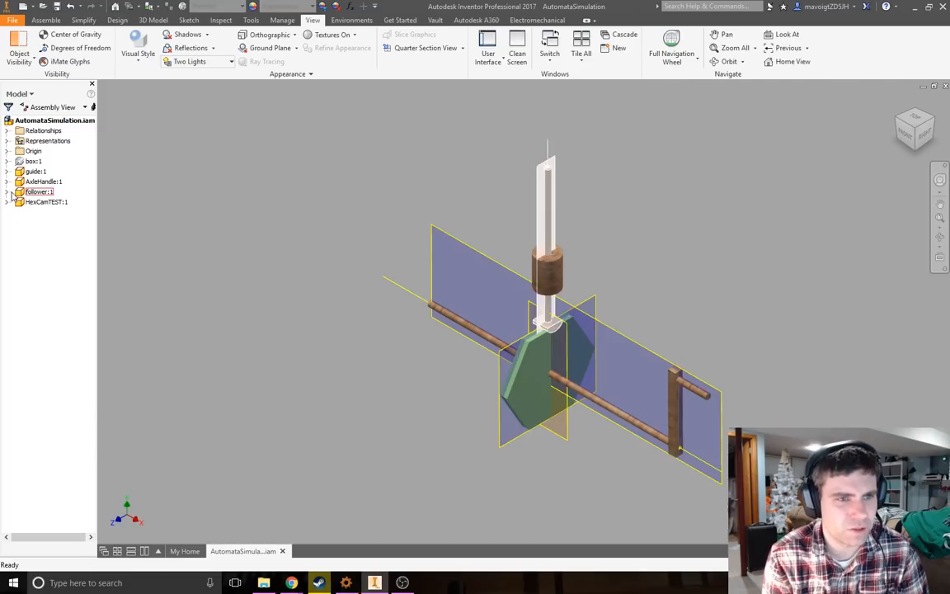
Step: Show the follower's Angle of Rotation work plane and inspect it along the follower's shaft and guide
{"action": "left_click", "coordinate": [6, 193]}
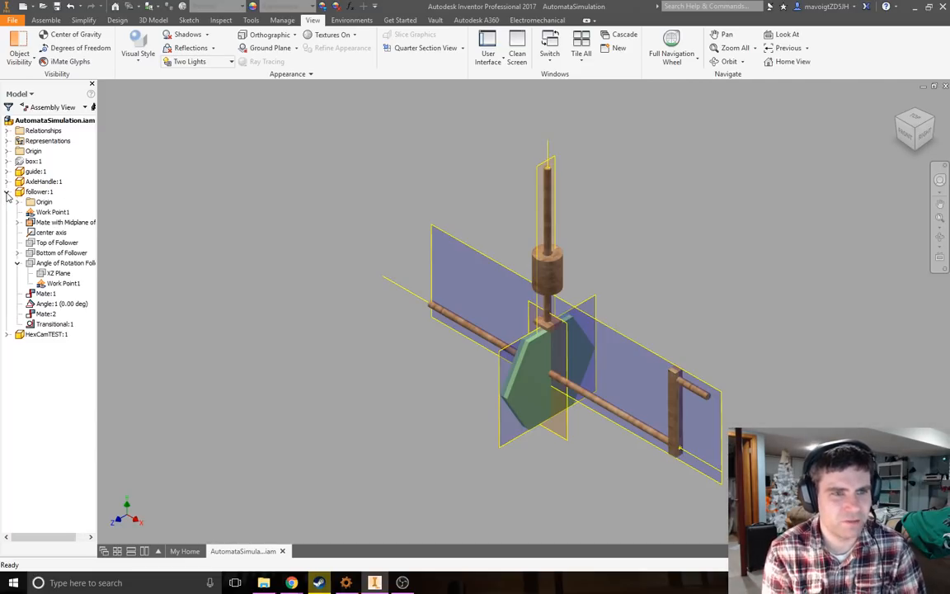
{"action": "right_click", "coordinate": [33, 265]}
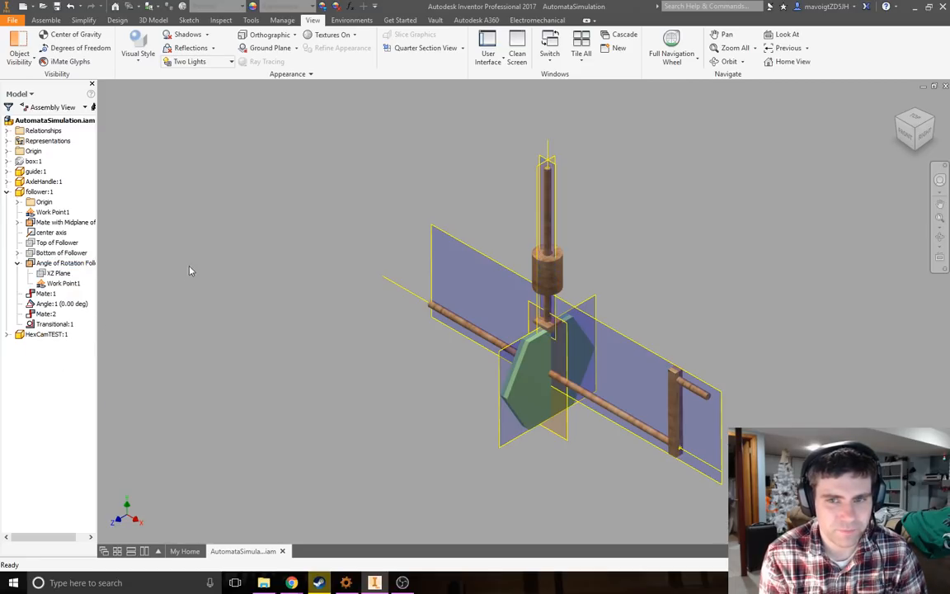
{"action": "scroll", "coordinate": [558, 163], "scroll_direction": "up", "scroll_amount": 5}
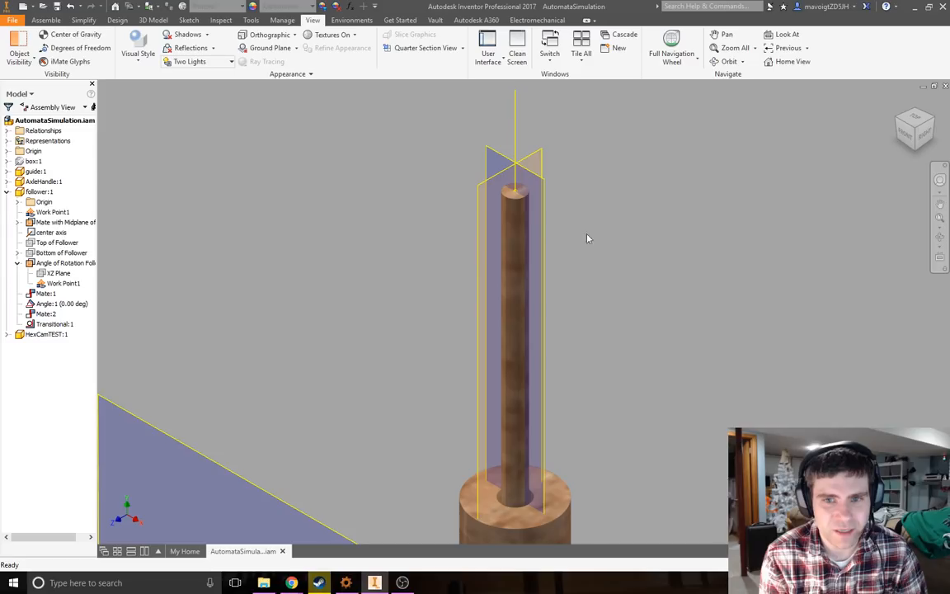
{"action": "scroll", "coordinate": [678, 304], "scroll_direction": "down", "scroll_amount": 5}
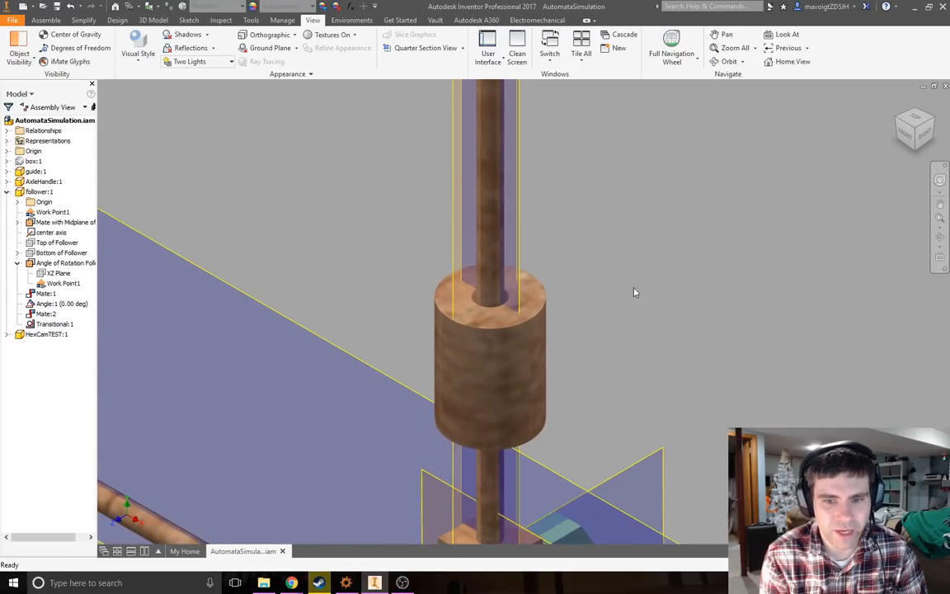
{"action": "middle_click_drag", "start_coordinate": [690, 349], "coordinate": [659, 260]}
{"action": "scroll", "coordinate": [672, 379], "scroll_direction": "down", "scroll_amount": 3}
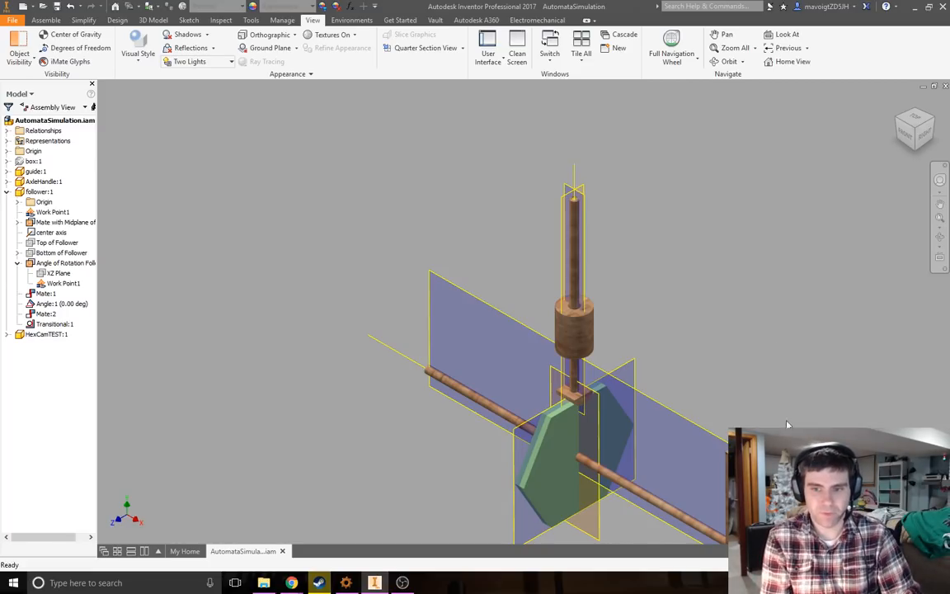
Step: Check the planes used by the follower's Angle:1 constraint and hide the follower's Mate with Midplane work plane
{"action": "left_click", "coordinate": [42, 182]}
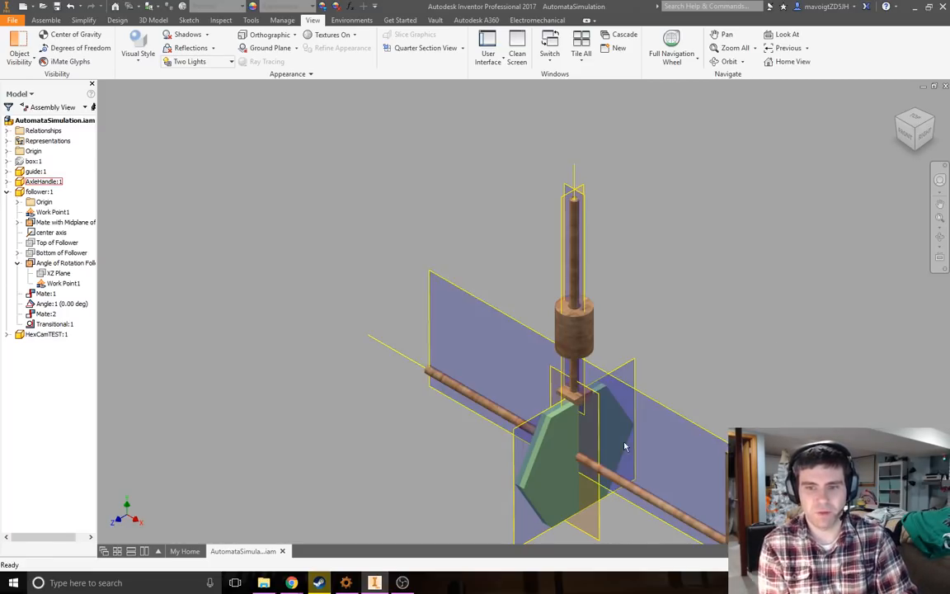
{"action": "left_click", "coordinate": [575, 511]}
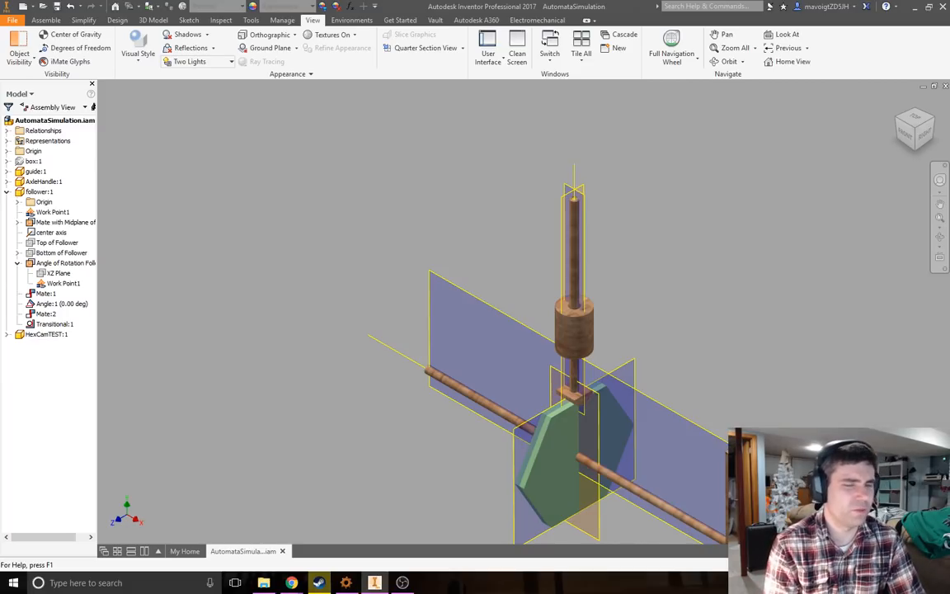
{"action": "left_click", "coordinate": [61, 303]}
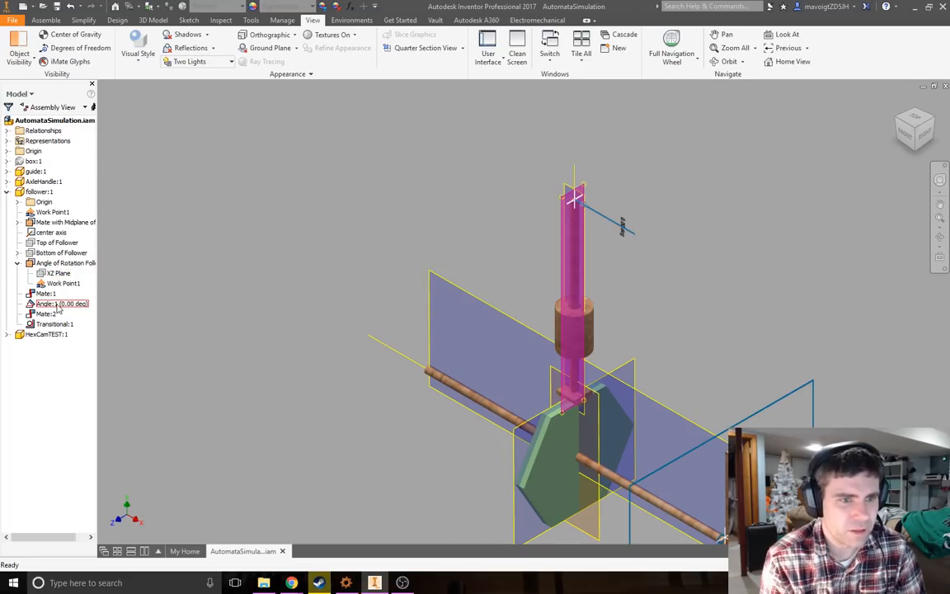
{"action": "right_click", "coordinate": [41, 222]}
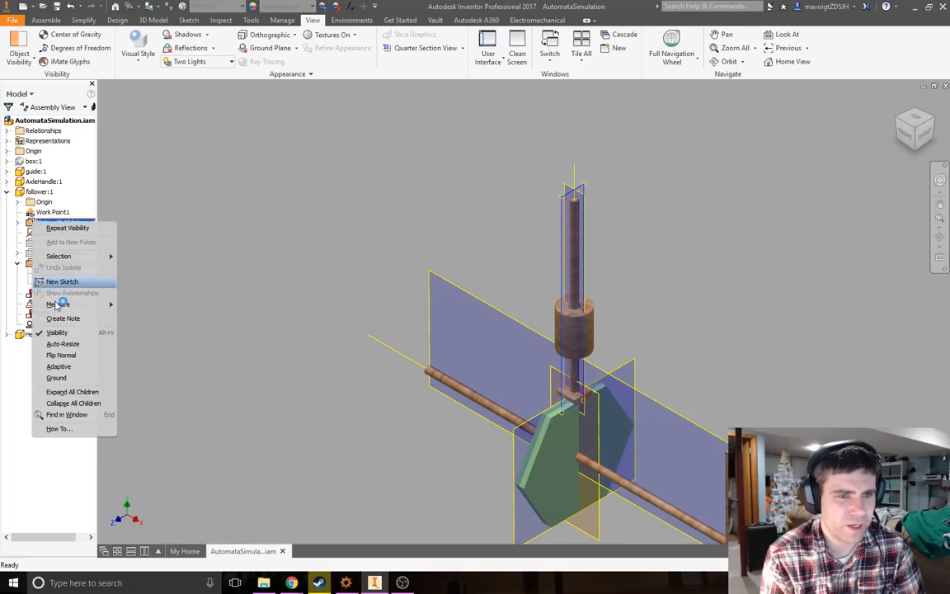
{"action": "left_click", "coordinate": [56, 333]}
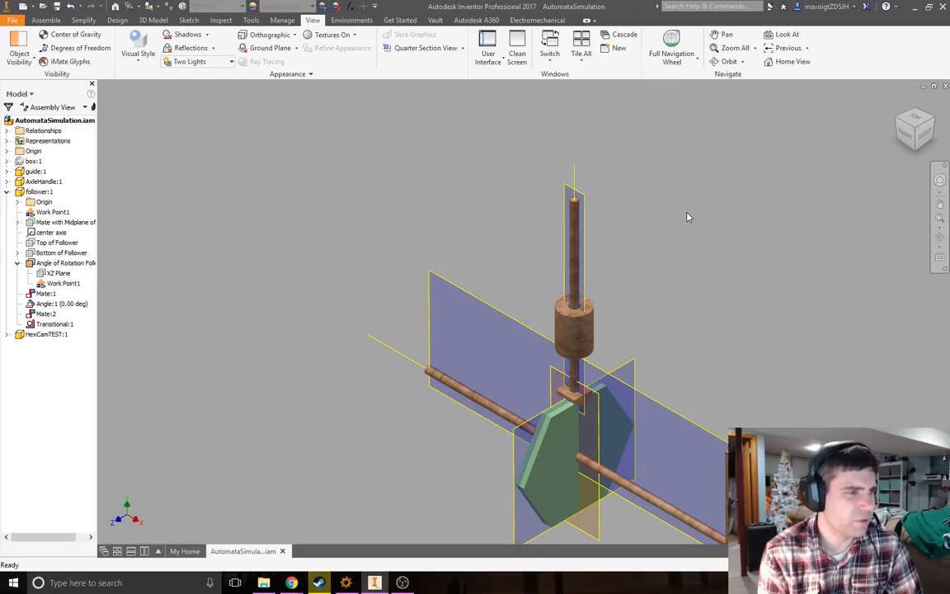
Step: Expand the HexCamTEST component and its Angle or Rotation plane in the model tree, and hide the cam's Work Plane1
{"action": "middle_click_drag", "start_coordinate": [729, 293], "coordinate": [684, 174]}
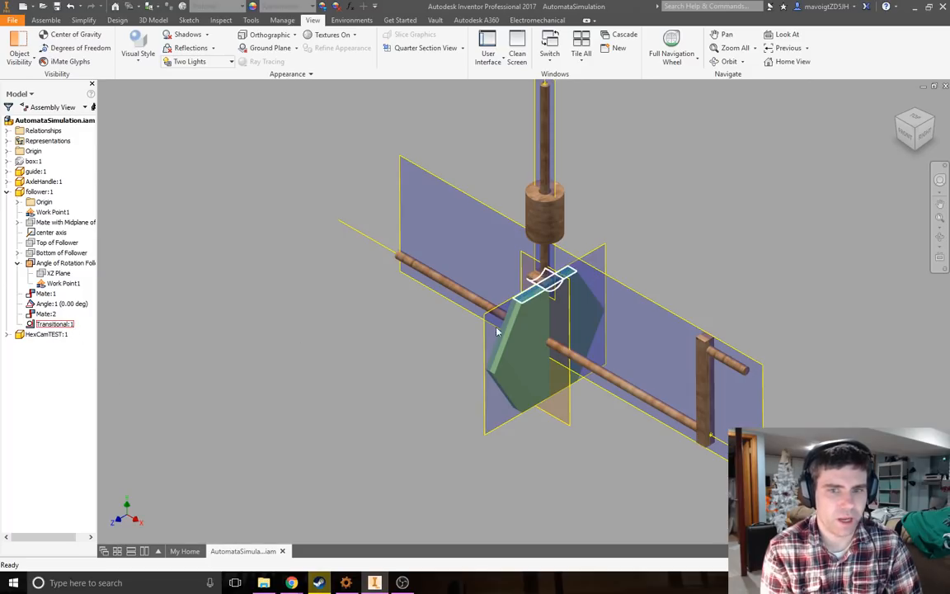
{"action": "left_click", "coordinate": [7, 333]}
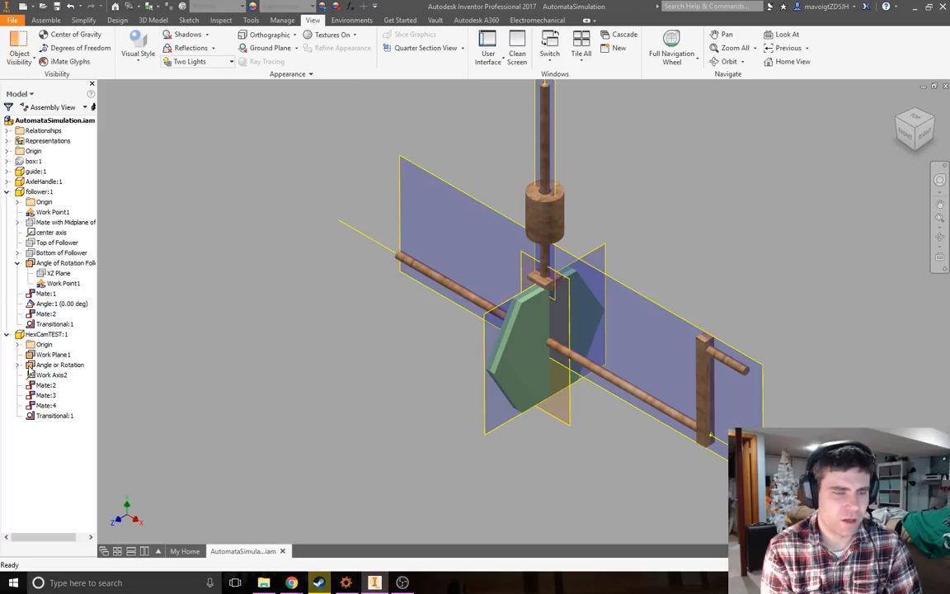
{"action": "left_click", "coordinate": [18, 364]}
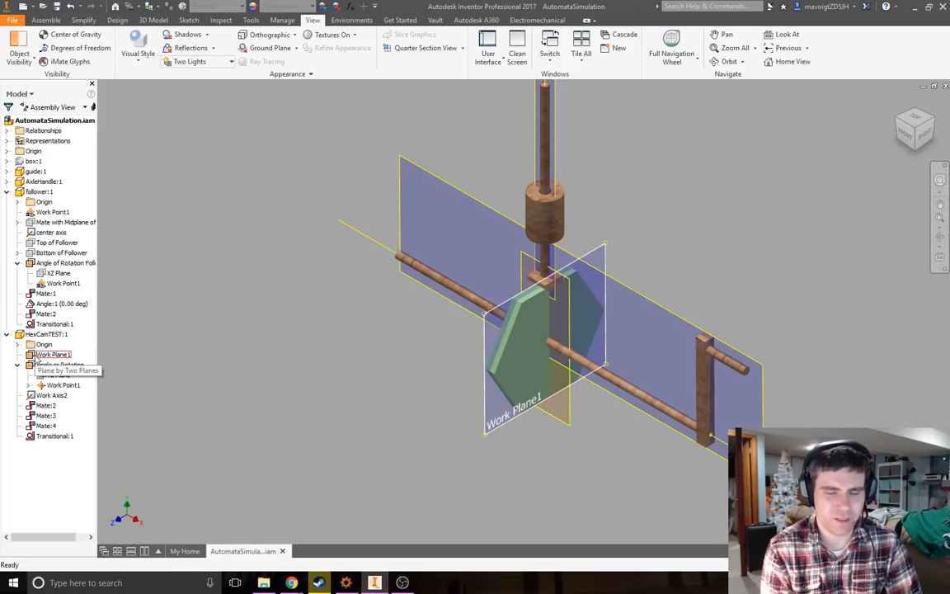
{"action": "left_click", "coordinate": [34, 357]}
{"action": "right_click", "coordinate": [35, 357]}
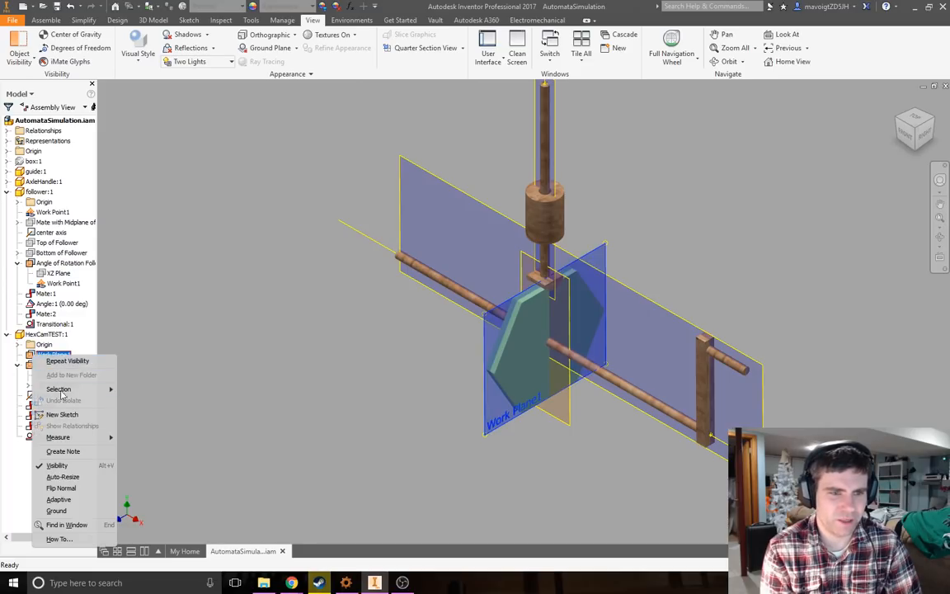
{"action": "left_click", "coordinate": [62, 467]}
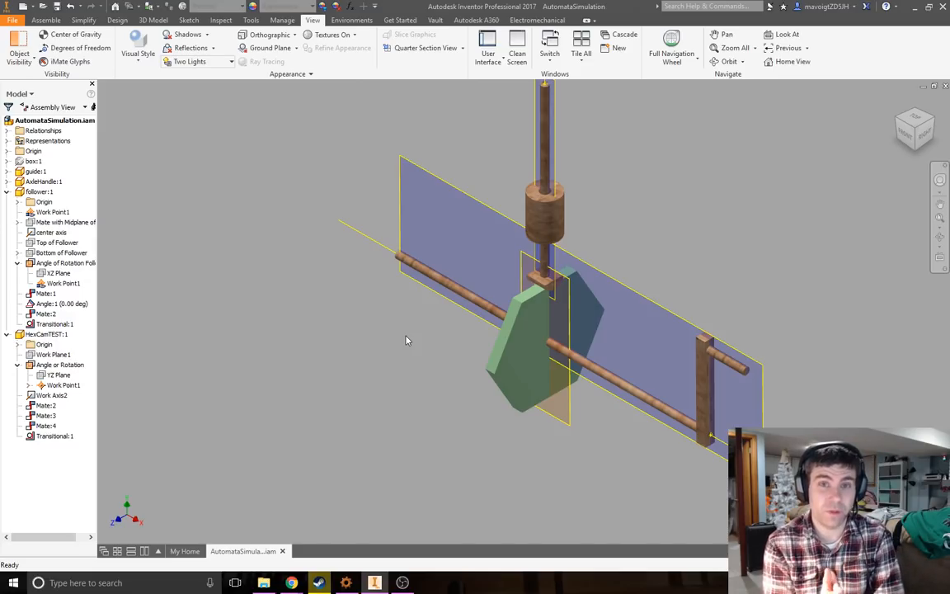
Step: Examine the cam's and follower's rotation angle planes up close where the two parts touch
{"action": "left_click", "coordinate": [538, 308]}
{"action": "scroll", "coordinate": [561, 310], "scroll_direction": "up", "scroll_amount": 3}
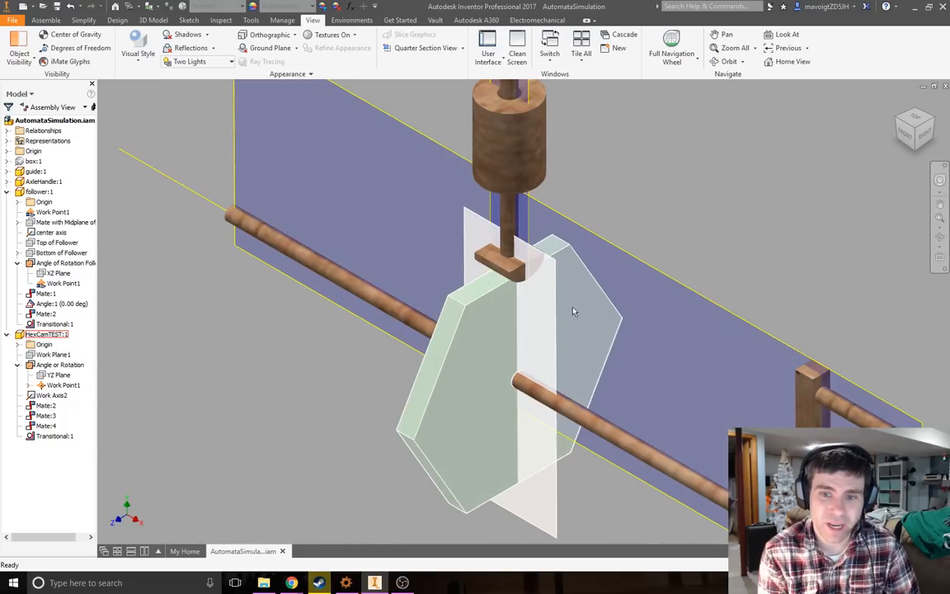
{"action": "left_click", "coordinate": [527, 231]}
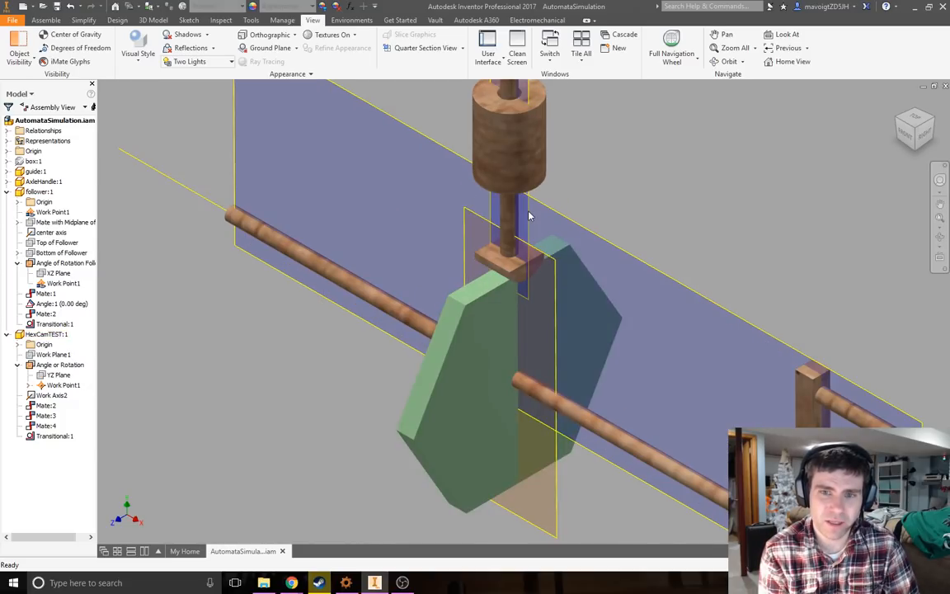
{"action": "left_click", "coordinate": [519, 275]}
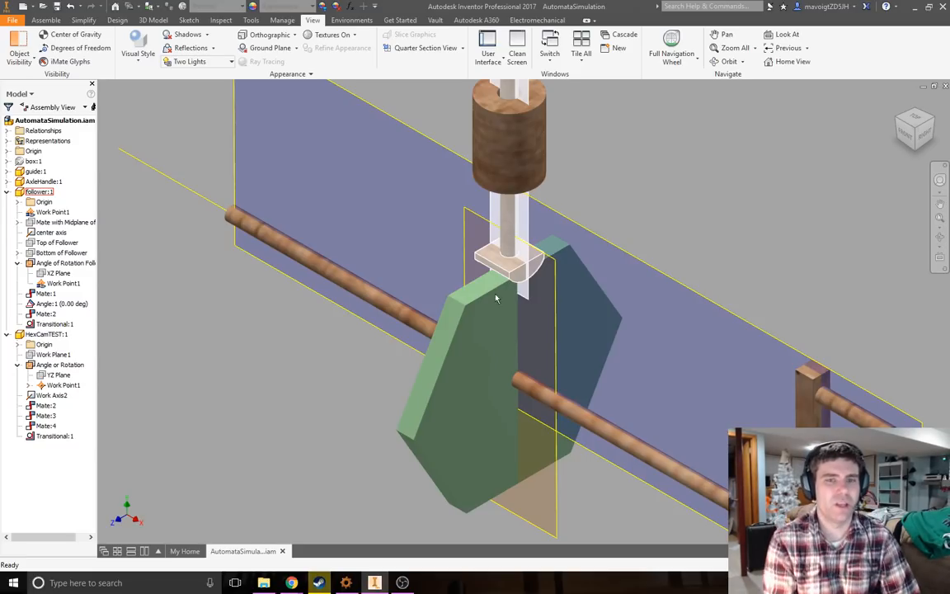
{"action": "middle_click_drag", "start_coordinate": [149, 355], "coordinate": [149, 288]}
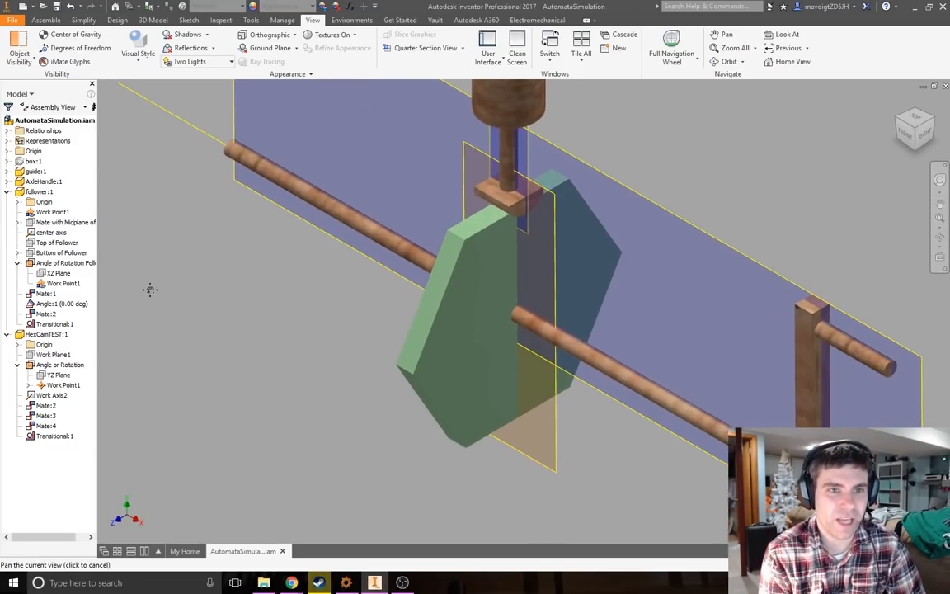
{"action": "left_click", "coordinate": [46, 19]}
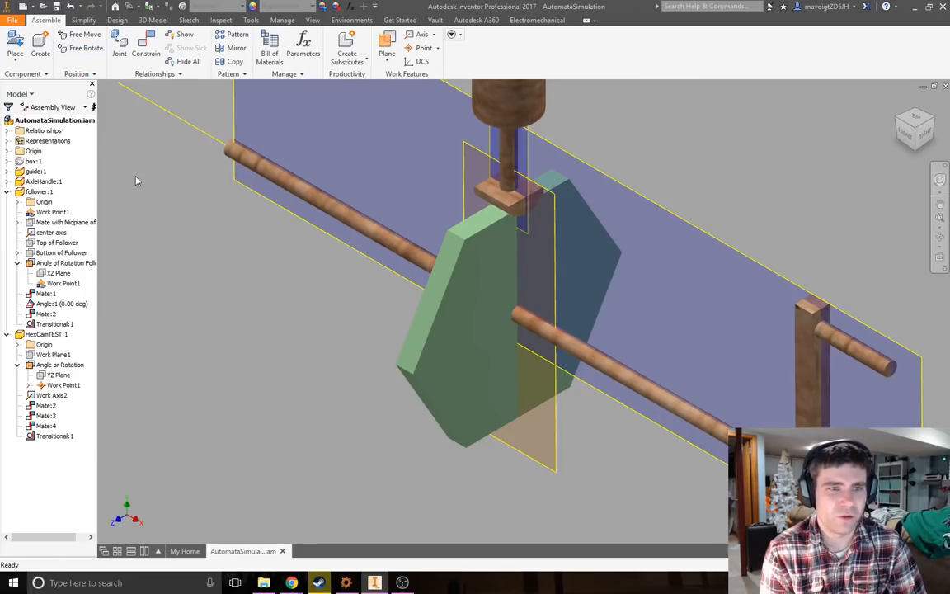
{"action": "left_click", "coordinate": [145, 53]}
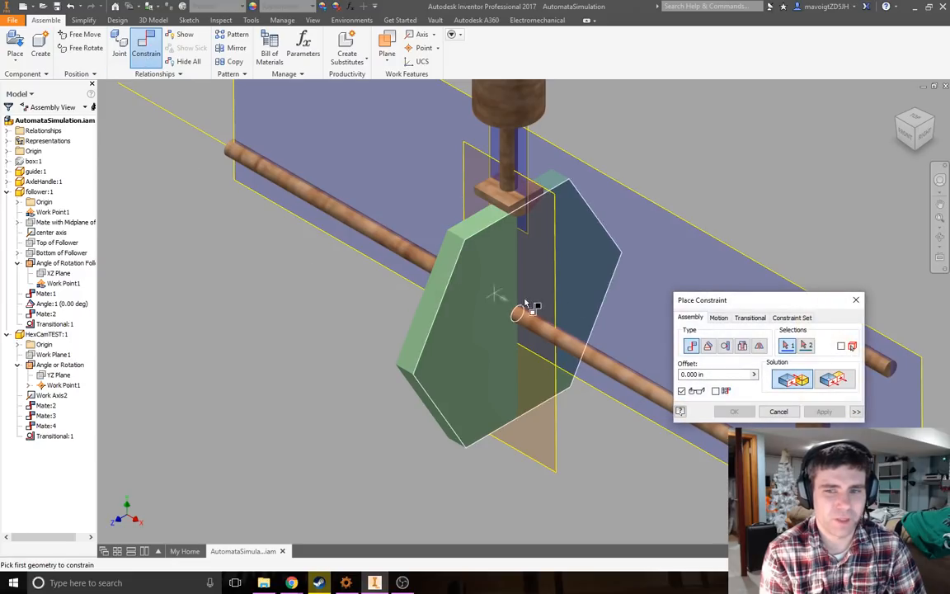
{"action": "left_click_drag", "start_coordinate": [752, 303], "coordinate": [767, 116]}
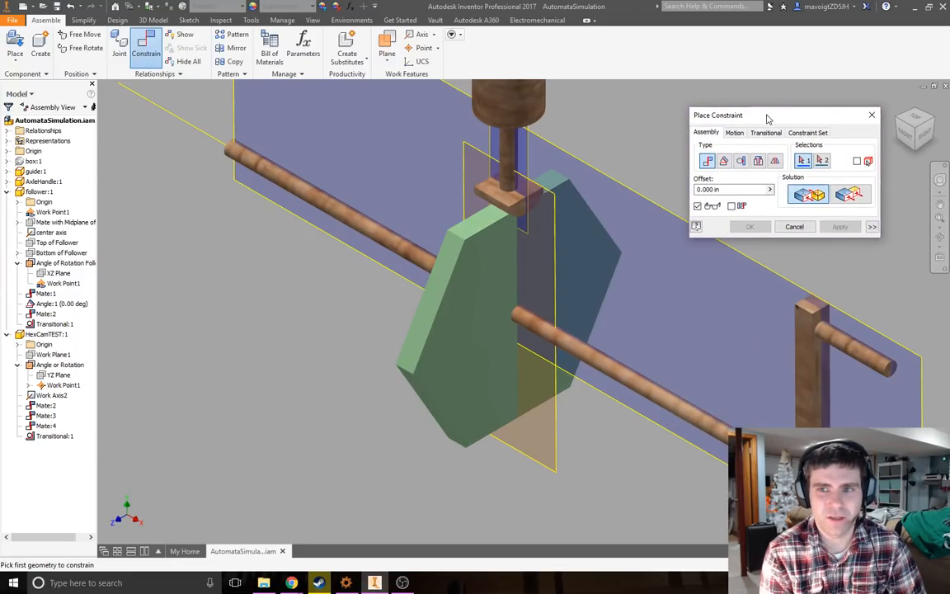
{"action": "left_click", "coordinate": [724, 162]}
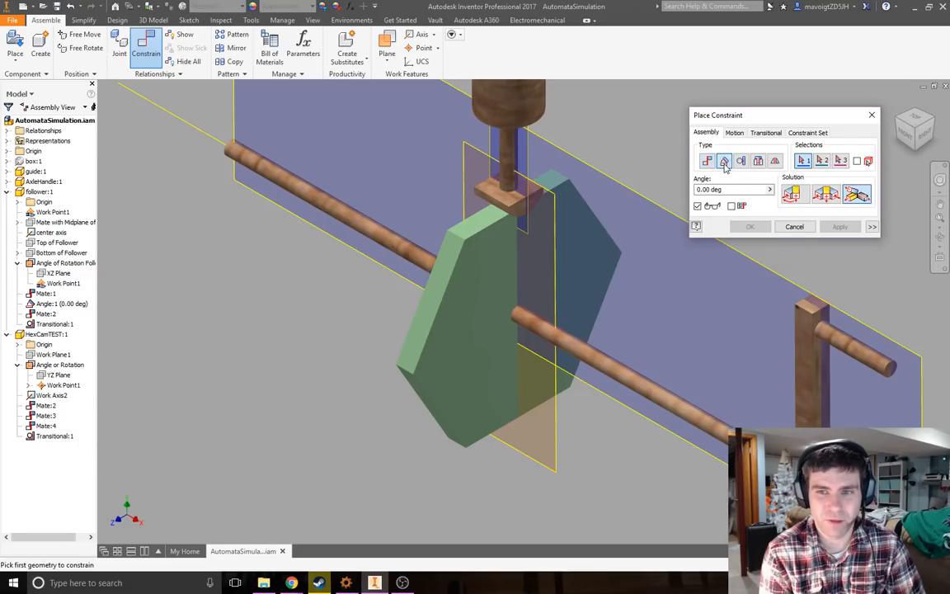
{"action": "left_click", "coordinate": [792, 196]}
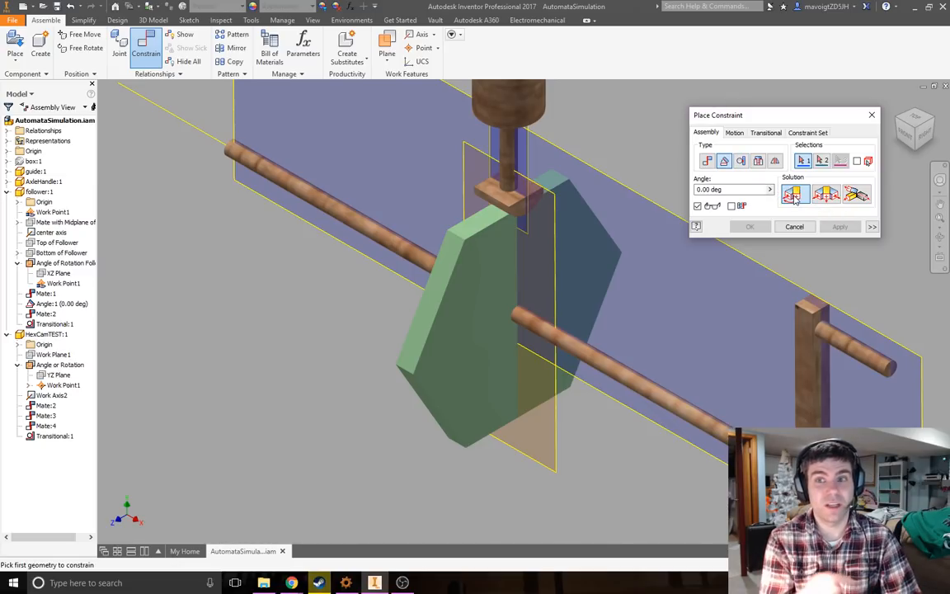
{"action": "key", "text": "Escape"}
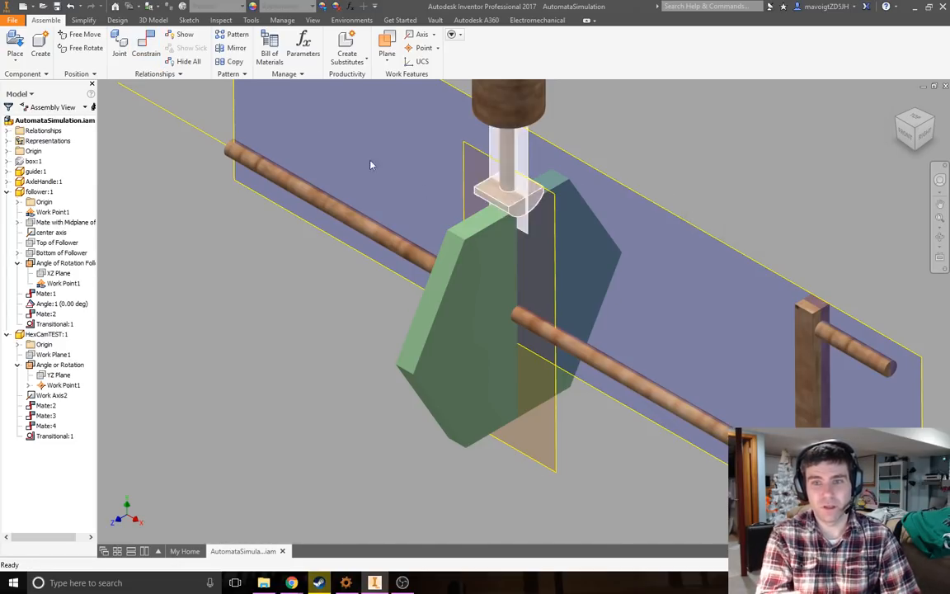
Step: Add a directed angle constraint of 0.00 deg between the follower's Angle of Rotation plane and the cam's Angle or Rotation plane
{"action": "left_click", "coordinate": [134, 50]}
{"action": "left_click", "coordinate": [724, 161]}
{"action": "left_click", "coordinate": [856, 194]}
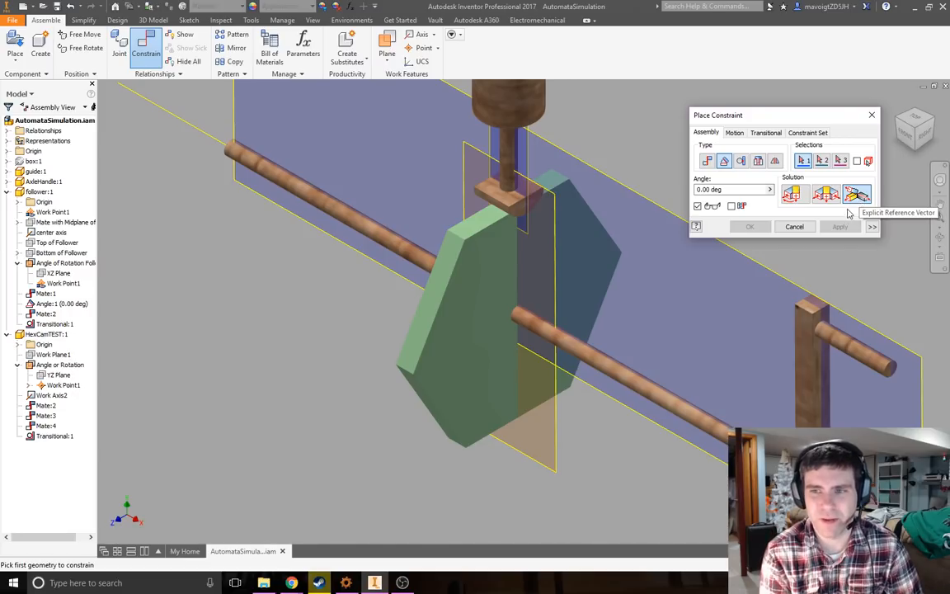
{"action": "left_click", "coordinate": [795, 198]}
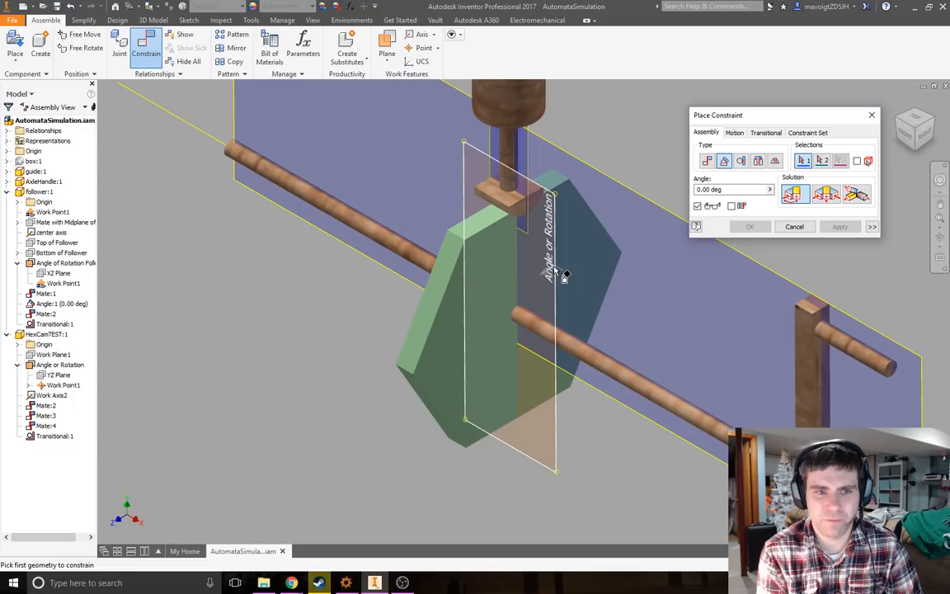
{"action": "left_click", "coordinate": [527, 159]}
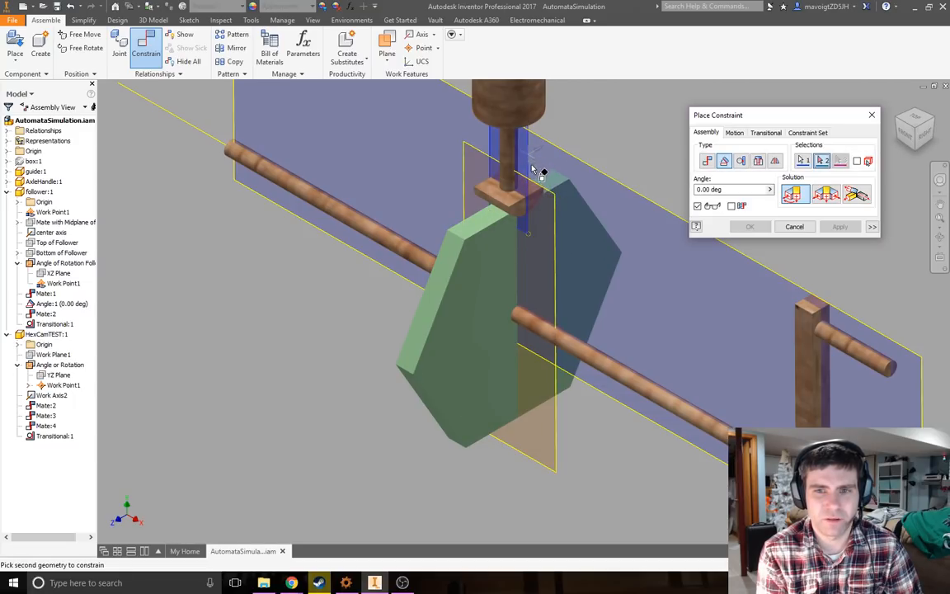
{"action": "left_click", "coordinate": [555, 218]}
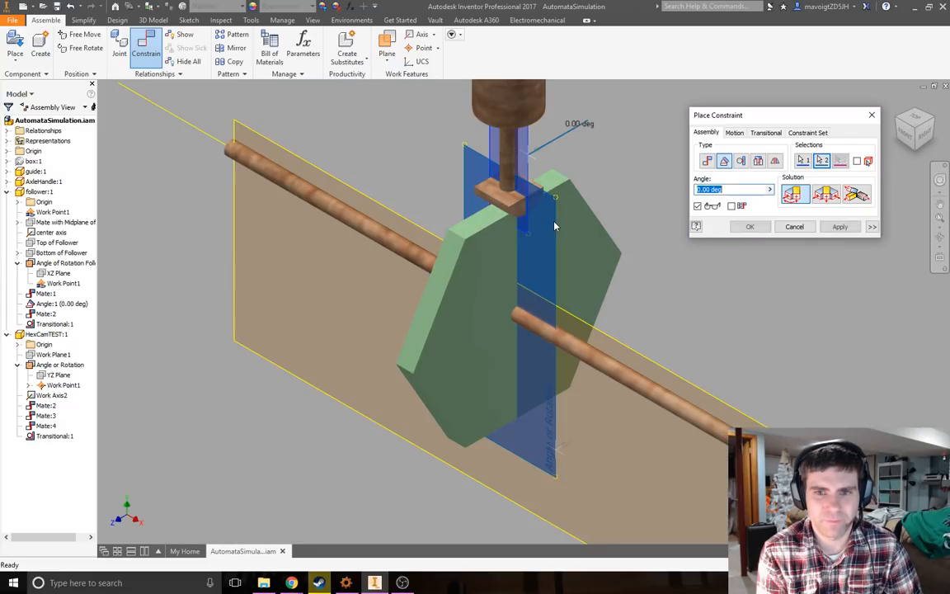
{"action": "scroll", "coordinate": [660, 330], "scroll_direction": "down", "scroll_amount": 4}
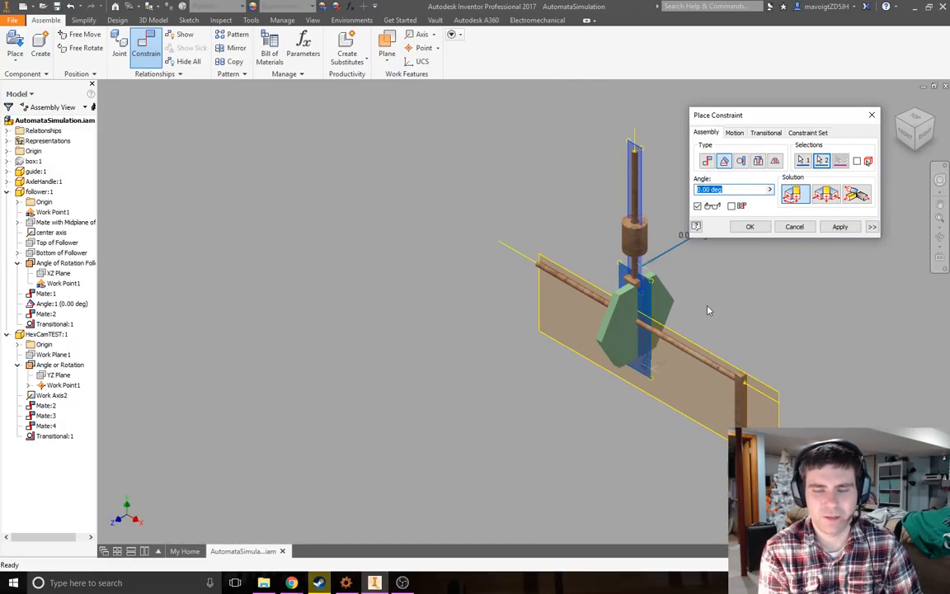
{"action": "scroll", "coordinate": [646, 250], "scroll_direction": "up", "scroll_amount": 3}
{"action": "left_click", "coordinate": [840, 227]}
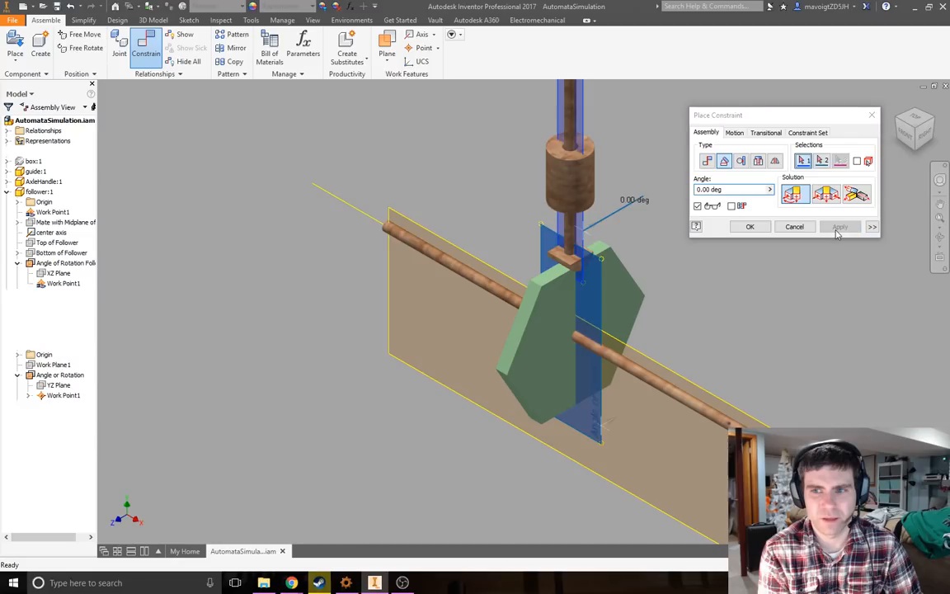
{"action": "left_click", "coordinate": [871, 114]}
Step: Try to turn the axle handle to test the new angle constraint on the cam
{"action": "middle_click_drag", "start_coordinate": [729, 271], "coordinate": [687, 96]}
{"action": "left_click_drag", "start_coordinate": [739, 390], "coordinate": [719, 379]}
{"action": "scroll", "coordinate": [760, 202], "scroll_direction": "down", "scroll_amount": 3}
{"action": "middle_click_drag", "start_coordinate": [764, 184], "coordinate": [689, 259]}
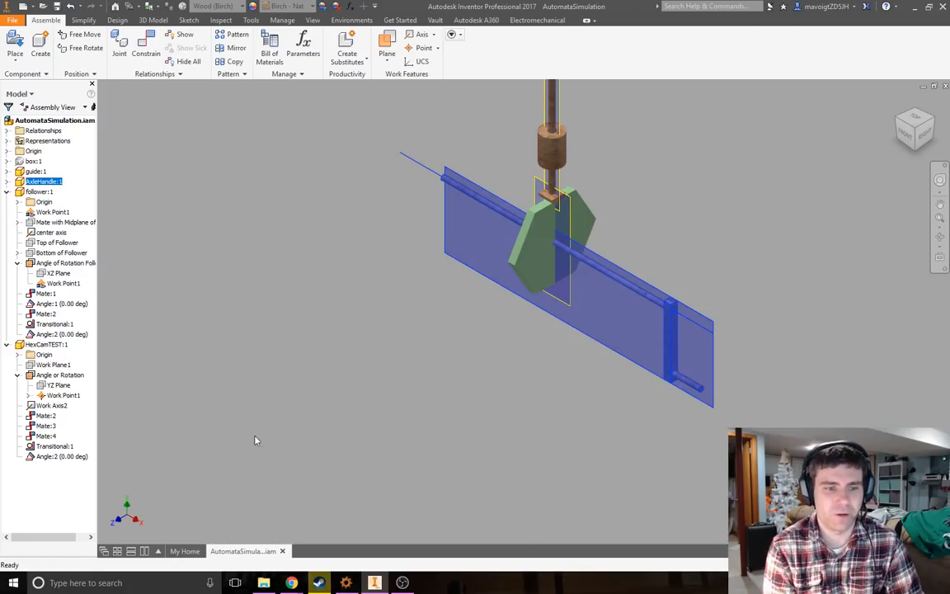
{"action": "middle_click_drag", "start_coordinate": [337, 182], "coordinate": [350, 248]}
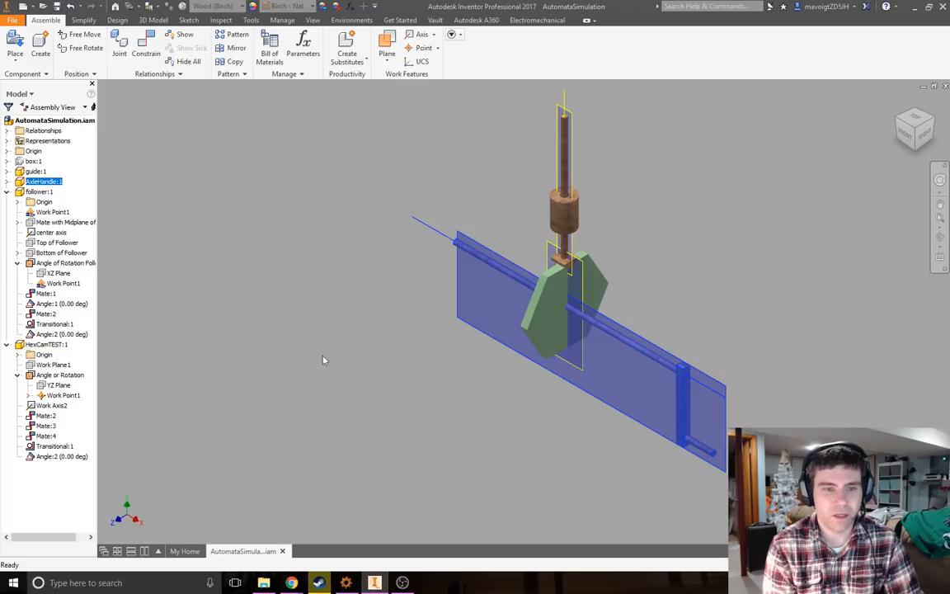
Step: Set the cam's Angle:2 constraint to 45 degrees and then to 90 degrees to rotate the cam and handle
{"action": "double_click", "coordinate": [47, 459]}
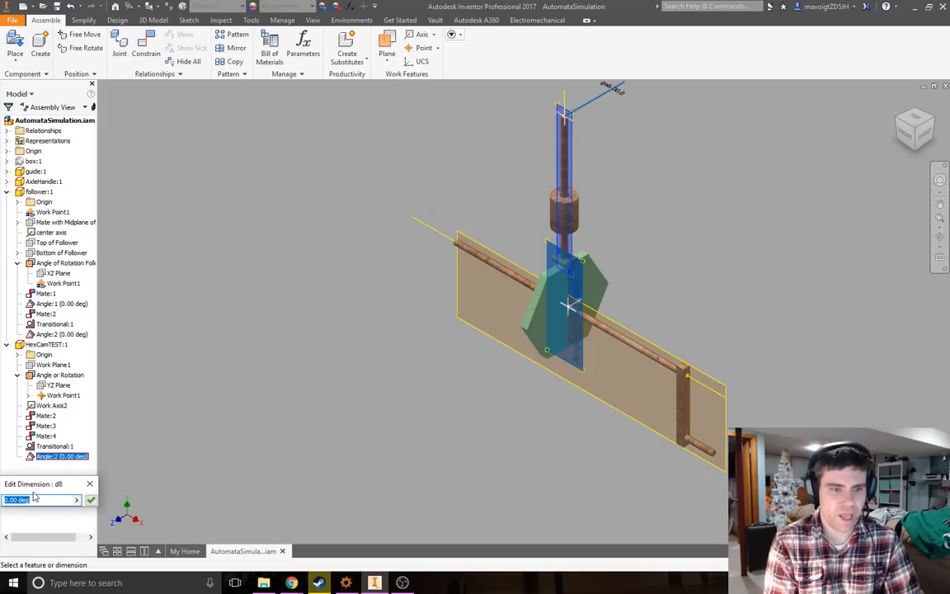
{"action": "type", "text": "45"}
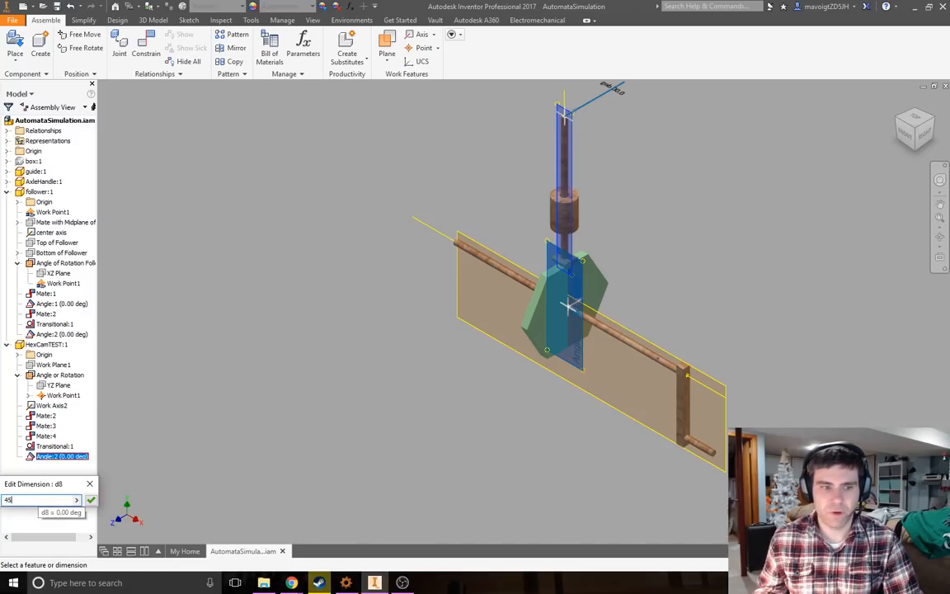
{"action": "key", "text": "Return"}
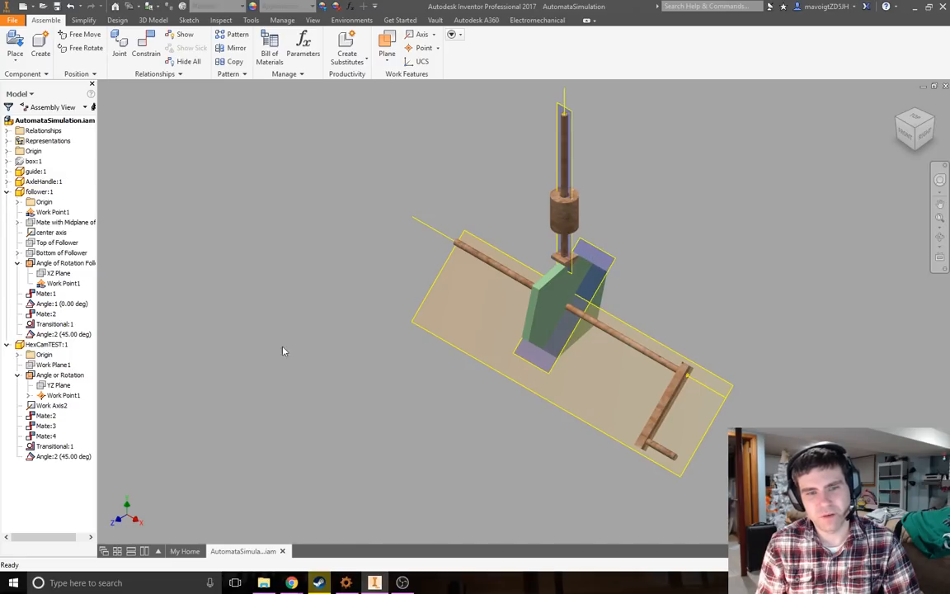
{"action": "left_click", "coordinate": [62, 456]}
{"action": "type", "text": "90"}
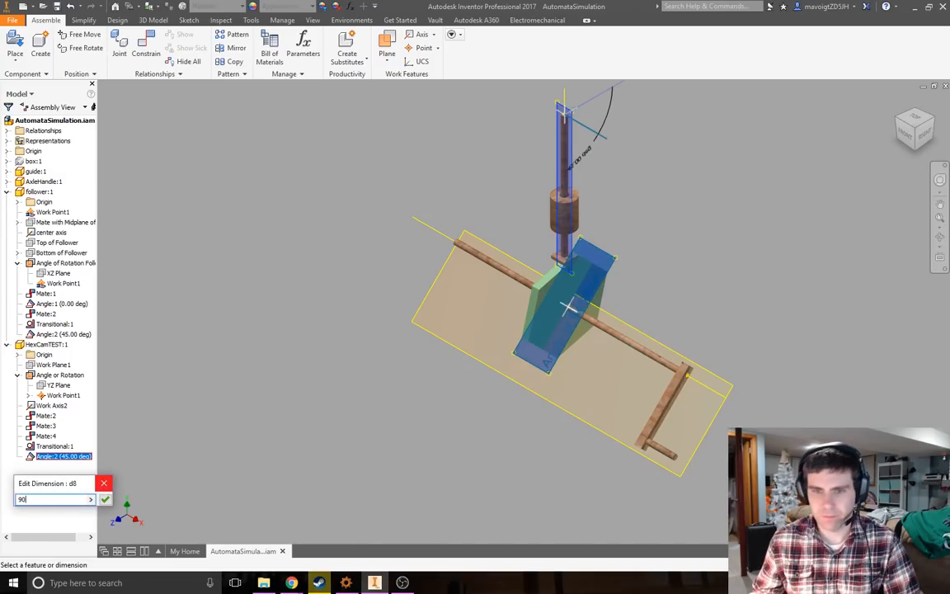
{"action": "left_click", "coordinate": [105, 499]}
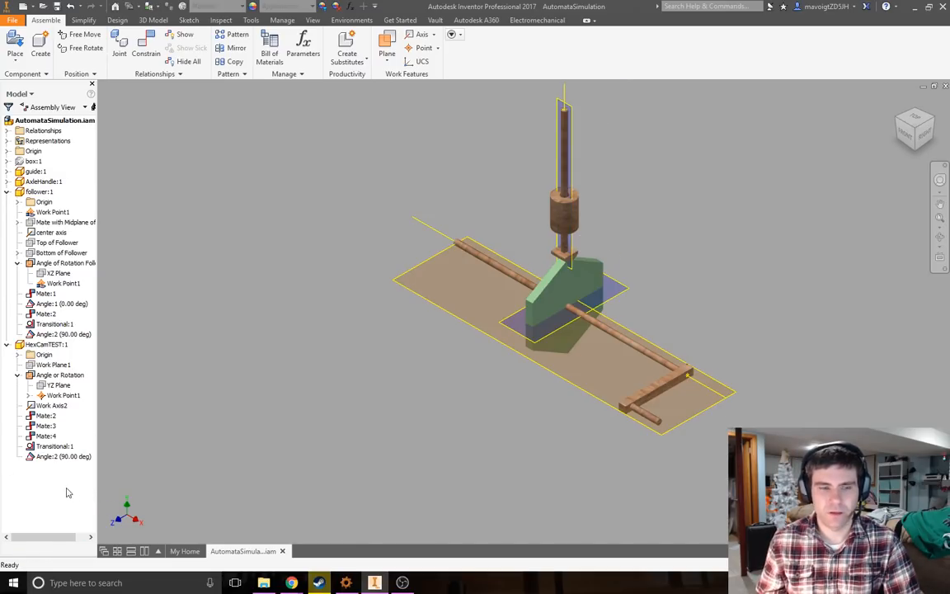
Step: Set the cam's Angle:2 constraint to 120 degrees and then to 180 degrees
{"action": "double_click", "coordinate": [61, 456]}
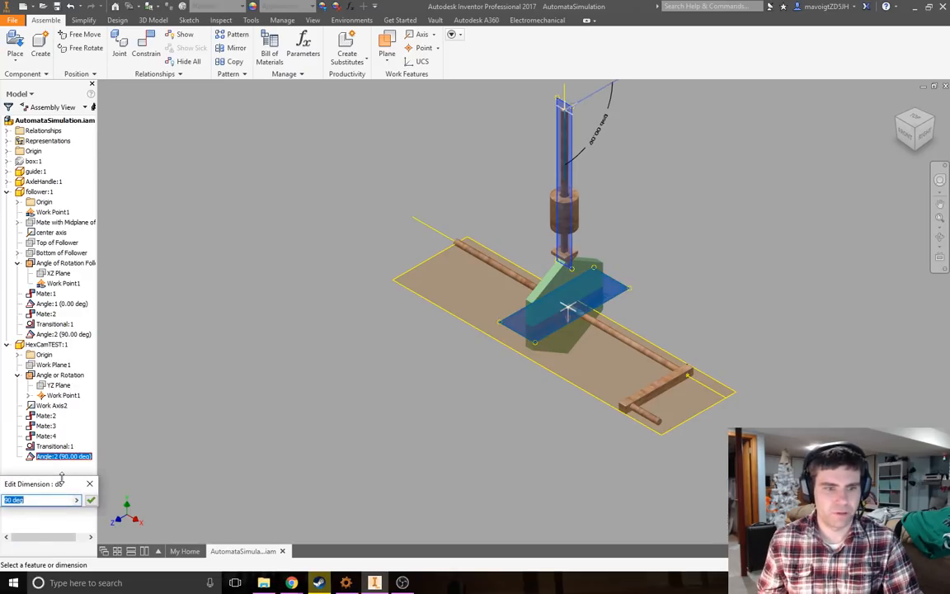
{"action": "type", "text": "120"}
{"action": "key", "text": "Return"}
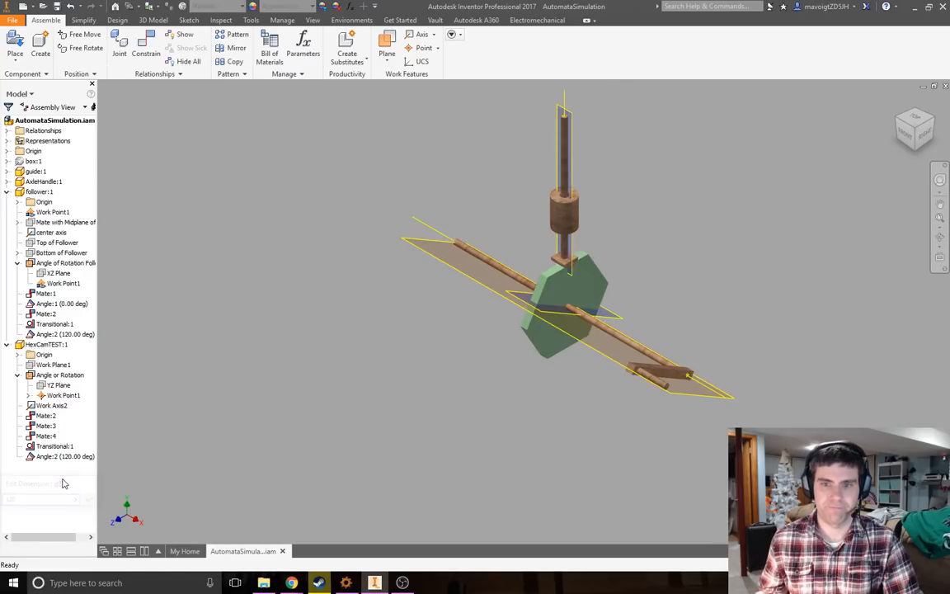
{"action": "double_click", "coordinate": [61, 456]}
{"action": "type", "text": "180"}
{"action": "key", "text": "Return"}
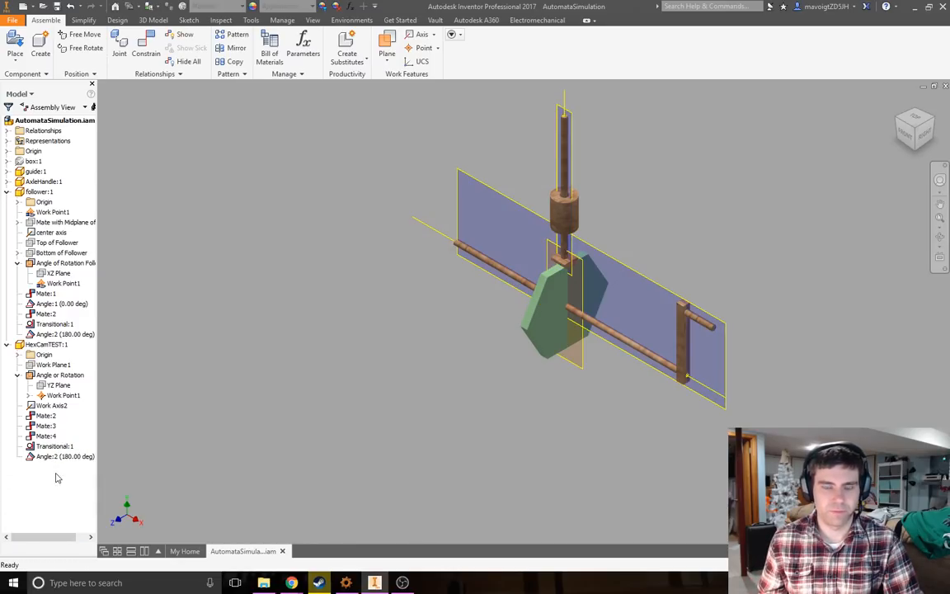
Step: Try to set the cam's Angle:2 constraint directly from its half-turn position to 0 degrees
{"action": "double_click", "coordinate": [51, 456]}
{"action": "type", "text": "0"}
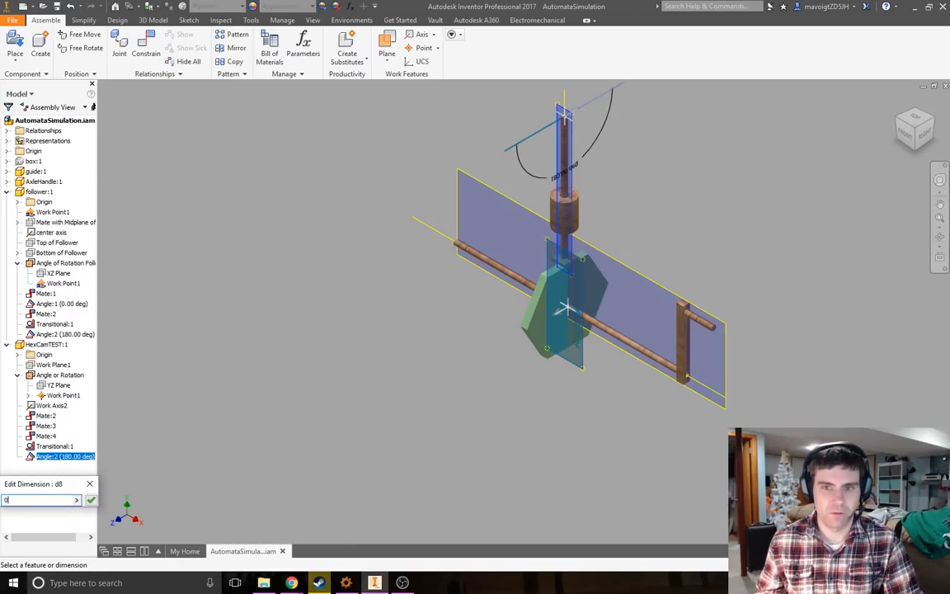
{"action": "key", "text": "Return"}
{"action": "key", "text": "Escape"}
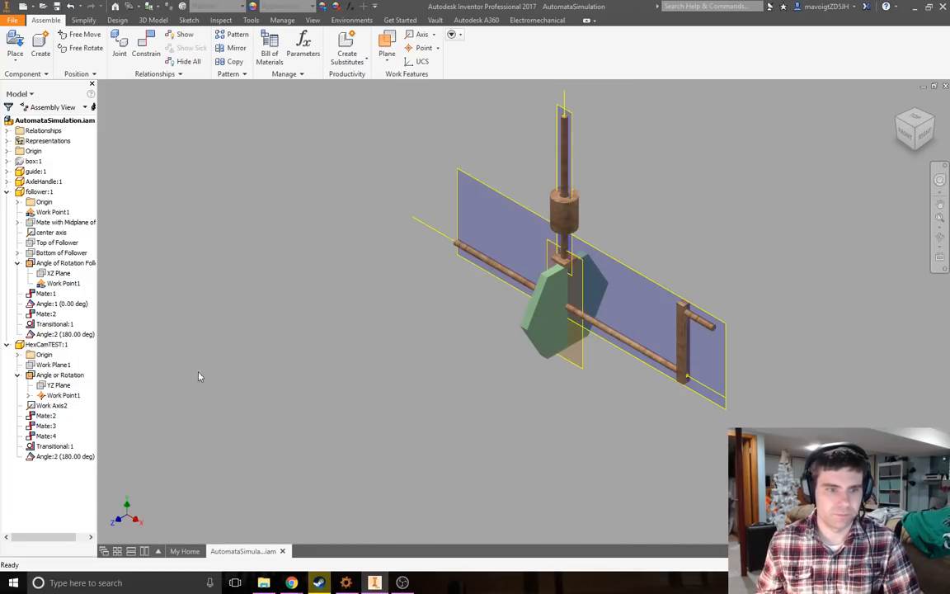
{"action": "double_click", "coordinate": [62, 456]}
{"action": "type", "text": "0"}
{"action": "key", "text": "Return"}
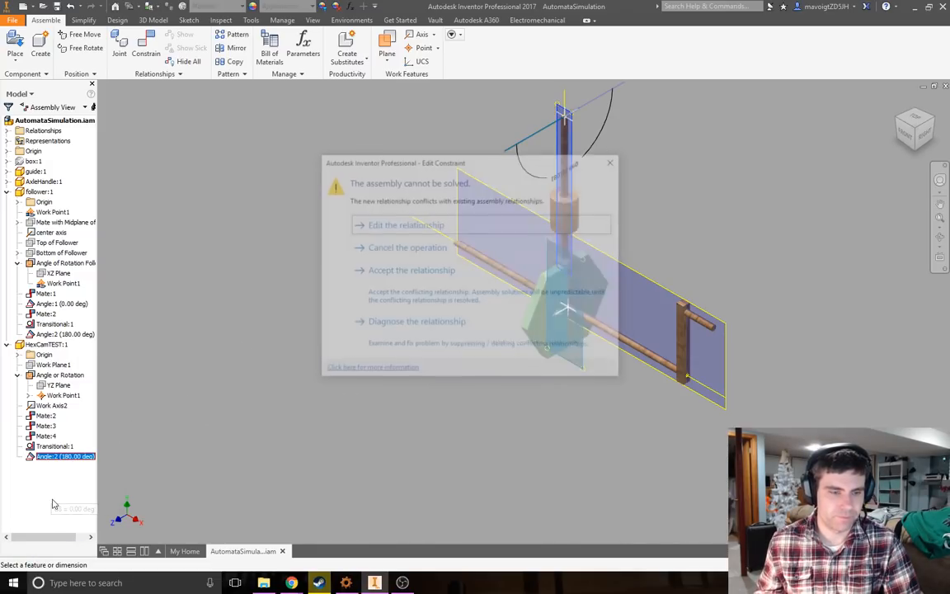
{"action": "left_click", "coordinate": [614, 160]}
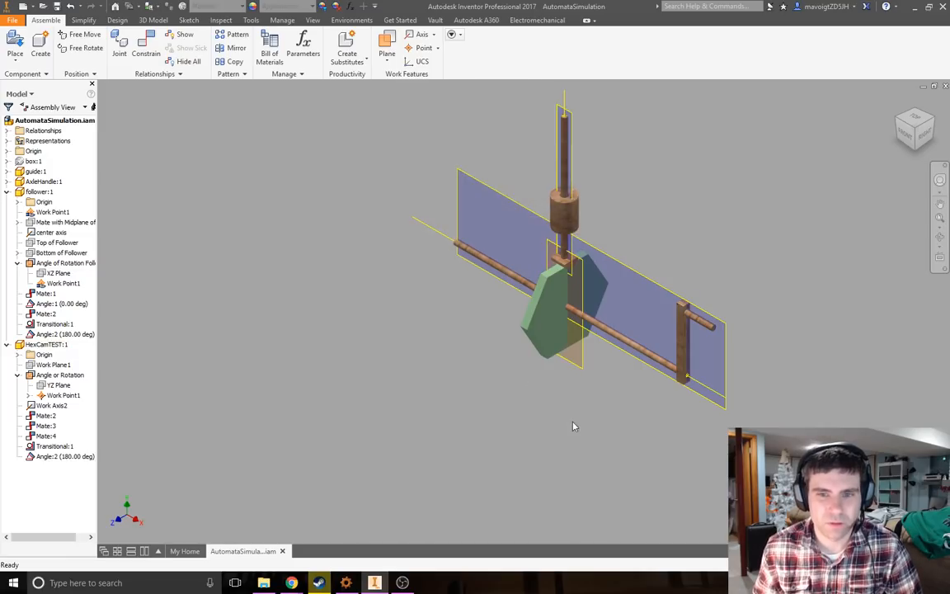
{"action": "double_click", "coordinate": [55, 456]}
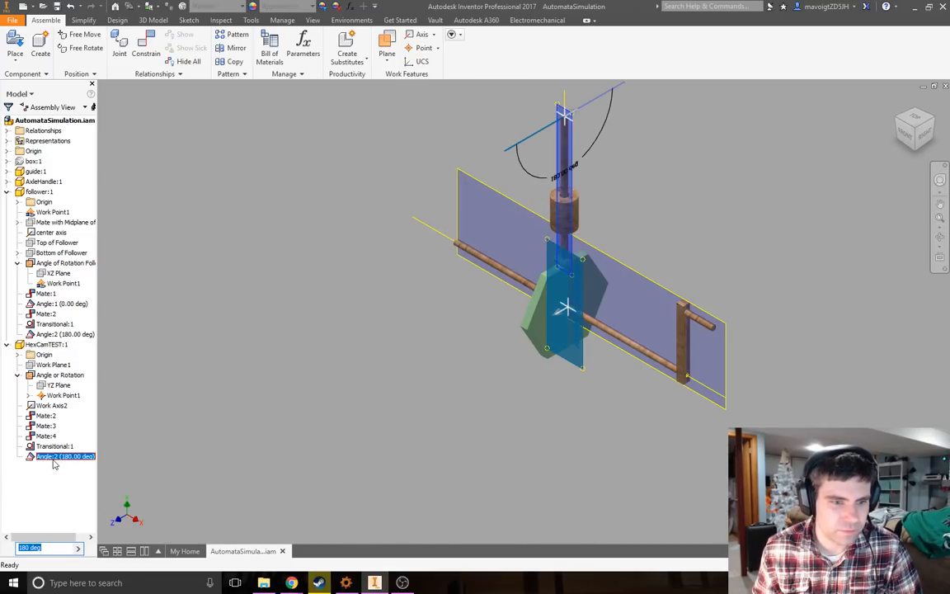
{"action": "key", "text": "Escape"}
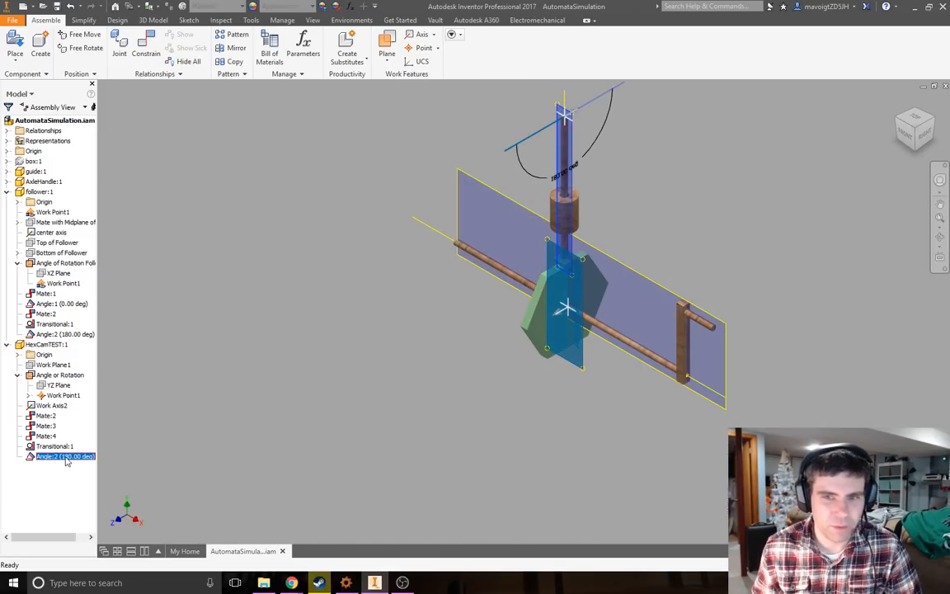
Step: Undo the last change to the cam's Angle:2 constraint and set its angle to 0 degrees
{"action": "key", "text": "ctrl+z"}
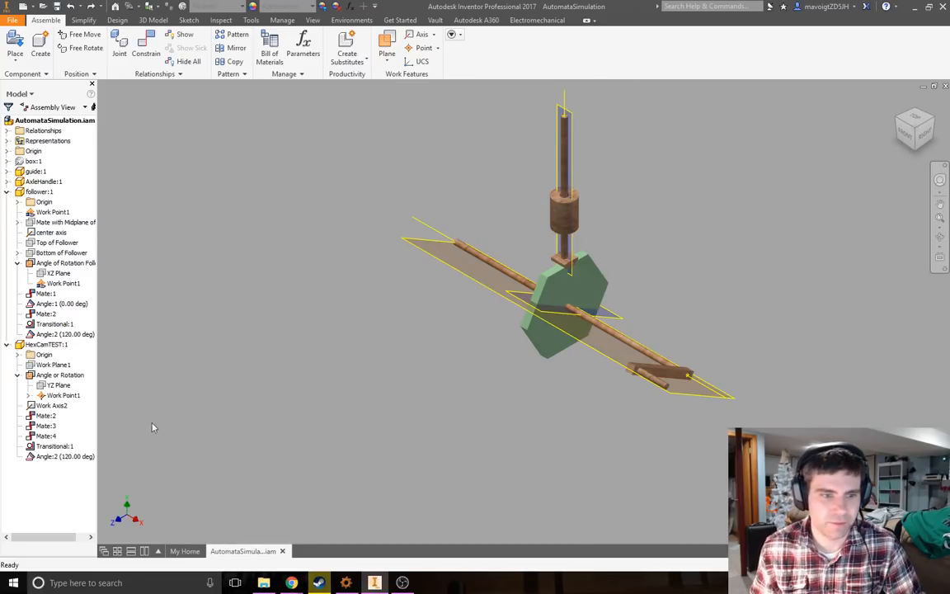
{"action": "double_click", "coordinate": [65, 456]}
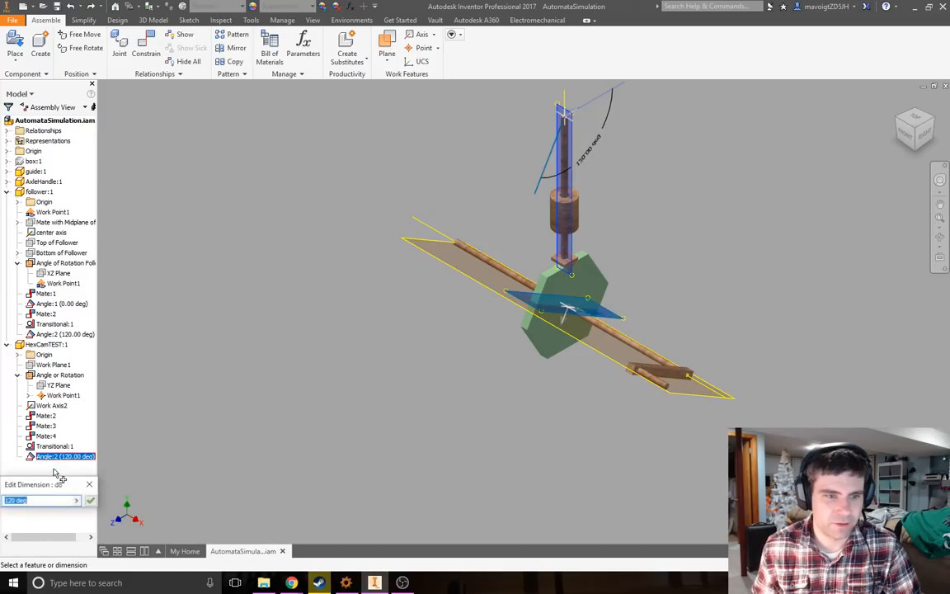
{"action": "type", "text": "0"}
{"action": "key", "text": "Return"}
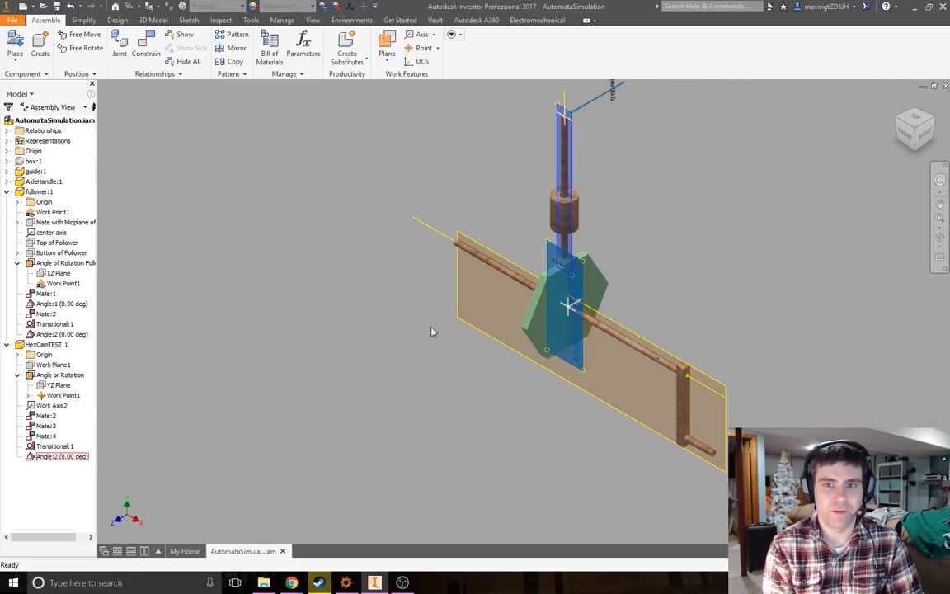
Step: Measure between the top of the follower rod and the top of the guide in the front view
{"action": "middle_click_drag", "start_coordinate": [427, 329], "coordinate": [418, 359]}
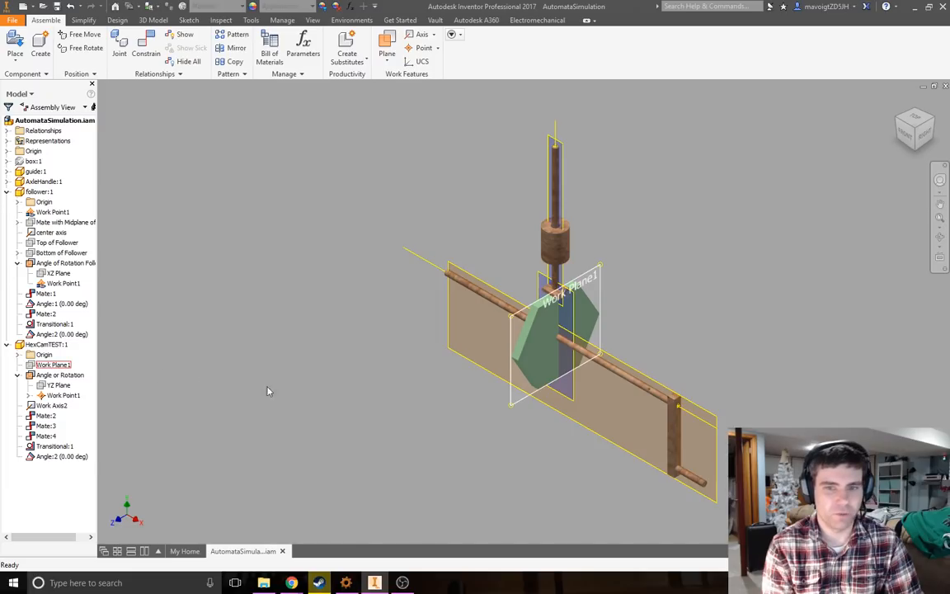
{"action": "scroll", "coordinate": [395, 401], "scroll_direction": "up", "scroll_amount": 3}
{"action": "middle_click_drag", "start_coordinate": [394, 369], "coordinate": [300, 425]}
{"action": "scroll", "coordinate": [433, 313], "scroll_direction": "down", "scroll_amount": 4}
{"action": "left_click", "coordinate": [908, 135]}
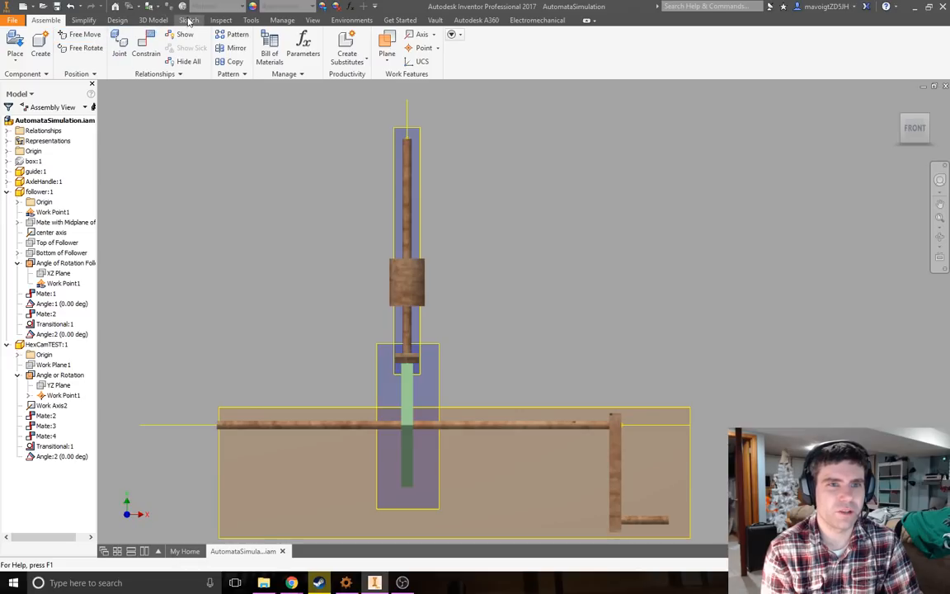
{"action": "left_click", "coordinate": [221, 21]}
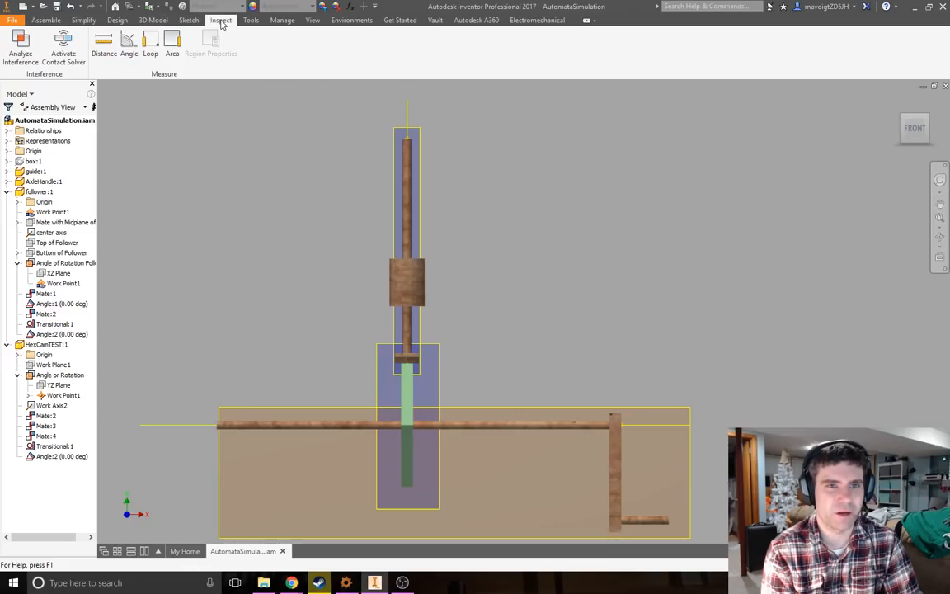
{"action": "left_click", "coordinate": [104, 48]}
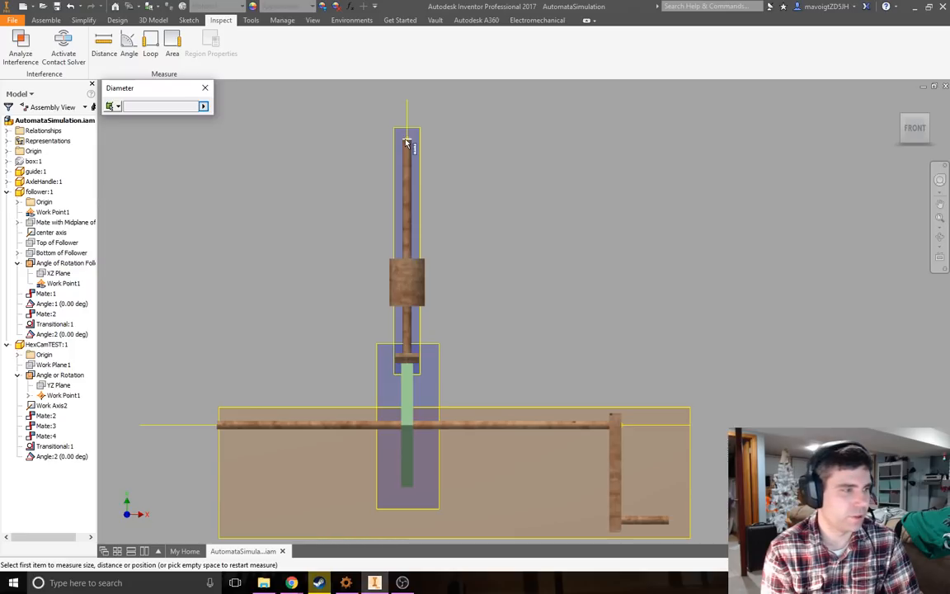
{"action": "mouse_move", "coordinate": [423, 161]}
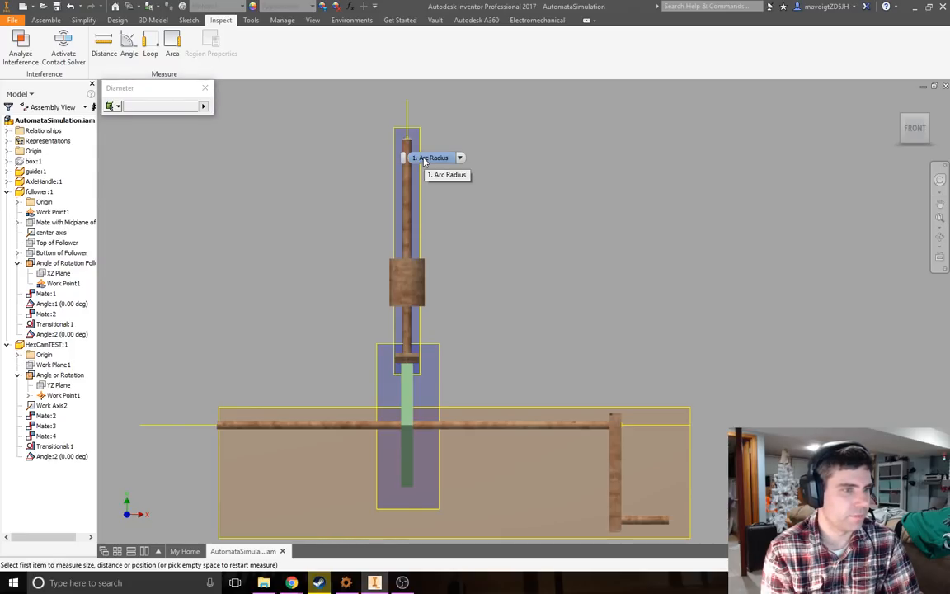
{"action": "left_click", "coordinate": [424, 159]}
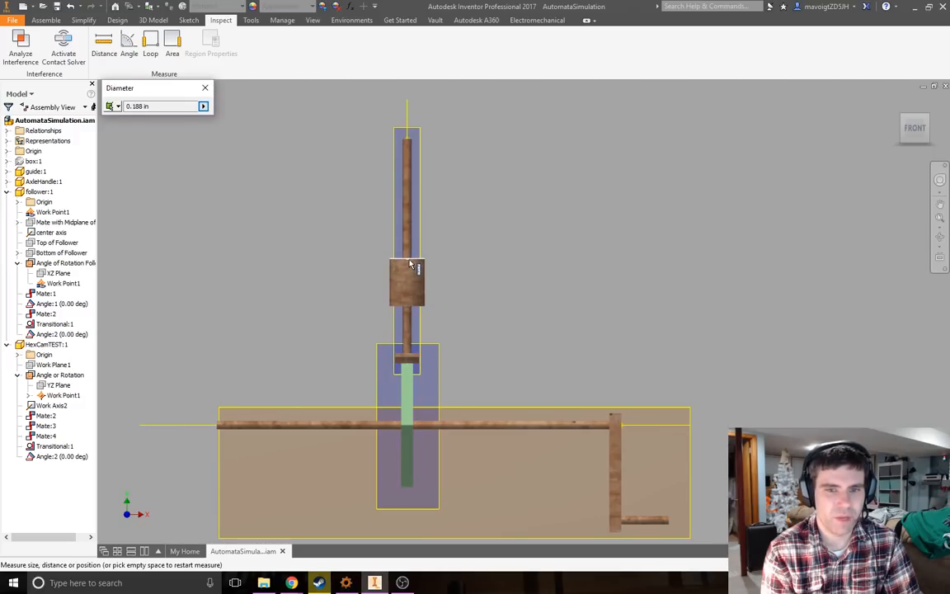
{"action": "left_click", "coordinate": [548, 309]}
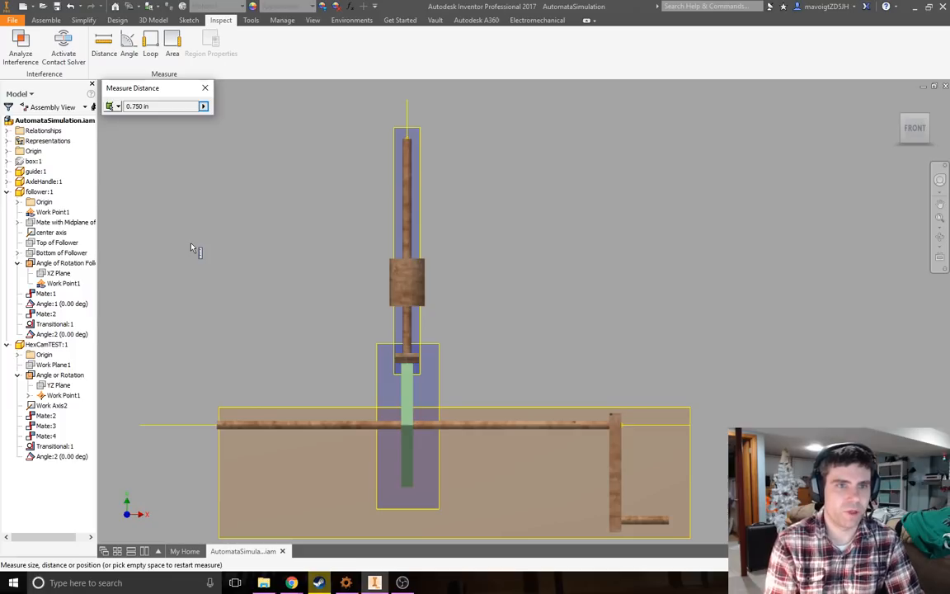
{"action": "key", "text": "Escape"}
Step: Set the cam's Angle:2 constraint to 45 degrees and repeat the measurement between the follower rod's top and the guide
{"action": "double_click", "coordinate": [59, 458]}
{"action": "type", "text": "45"}
{"action": "key", "text": "Return"}
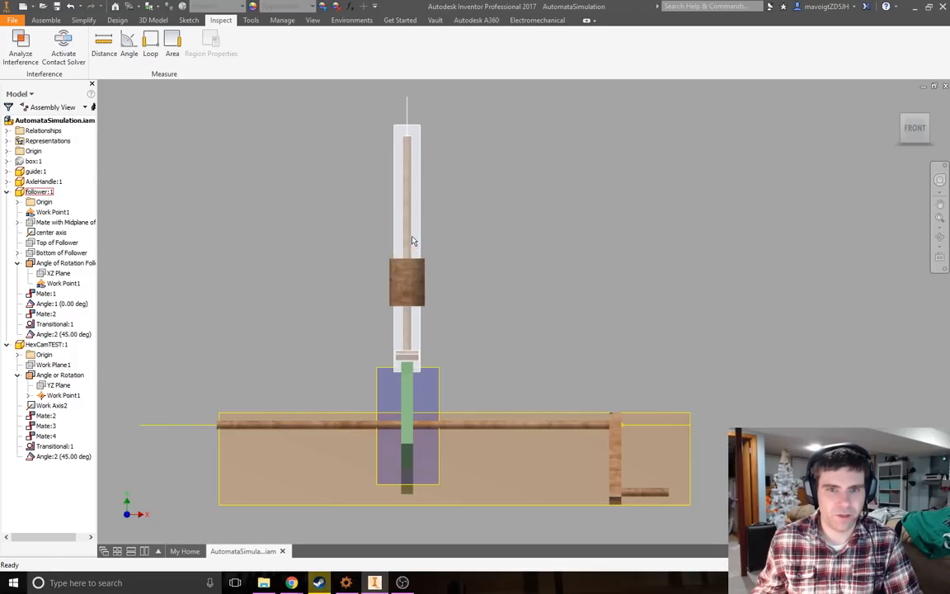
{"action": "left_click", "coordinate": [104, 42]}
{"action": "left_click", "coordinate": [407, 142]}
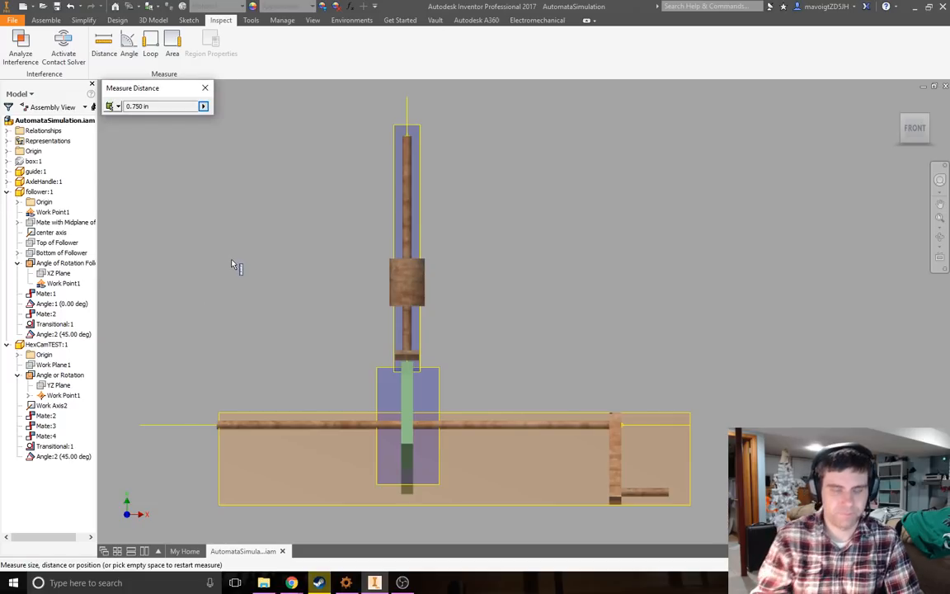
{"action": "key", "text": "Escape"}
Step: Set the cam's Angle:2 constraint to 90 degrees and take a distance measurement at the guide's top edge
{"action": "double_click", "coordinate": [63, 456]}
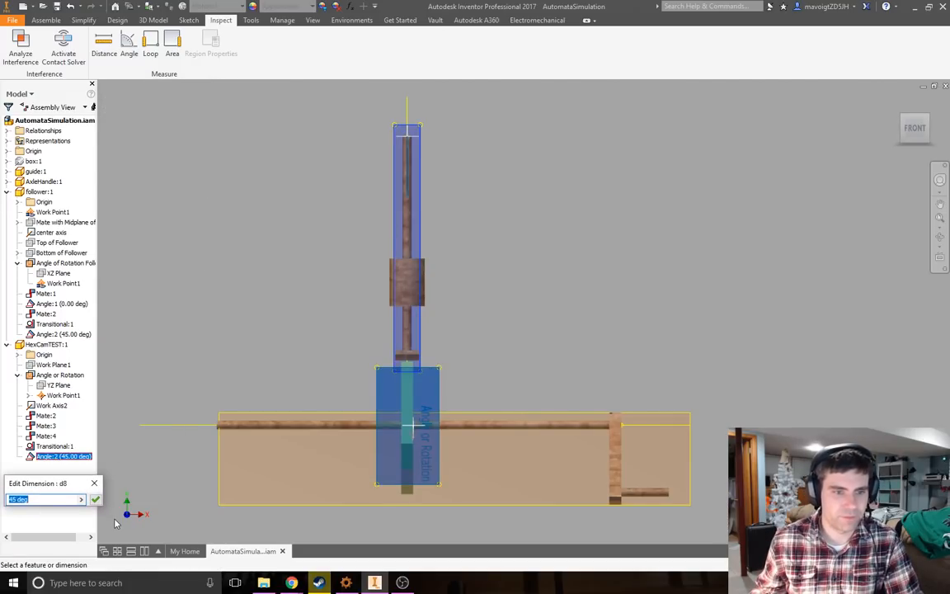
{"action": "type", "text": "90"}
{"action": "key", "text": "Return"}
{"action": "left_click", "coordinate": [104, 42]}
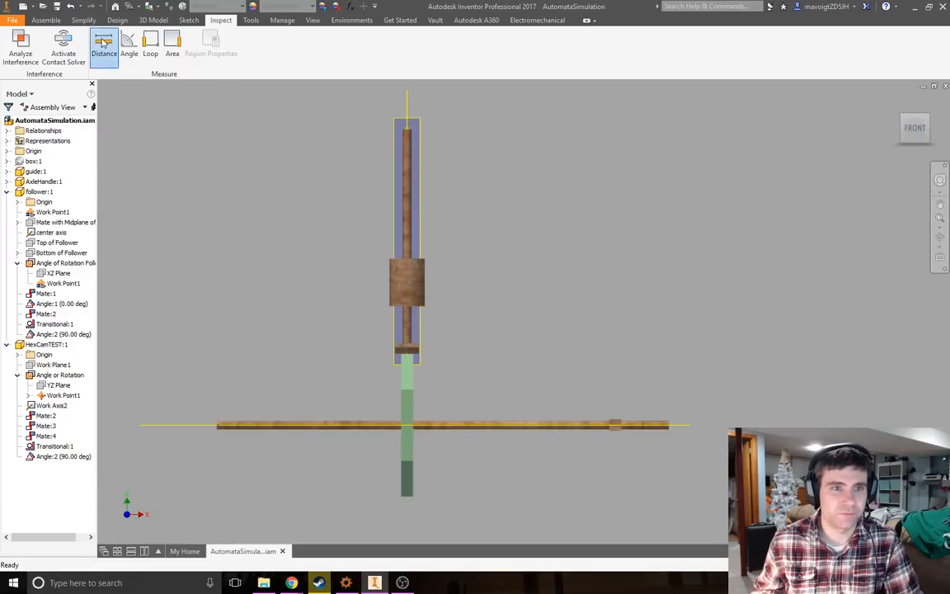
{"action": "left_click", "coordinate": [416, 263]}
{"action": "left_click", "coordinate": [204, 88]}
Step: Try to measure from the follower rod's top end to the guide in the isometric view
{"action": "left_click", "coordinate": [899, 103]}
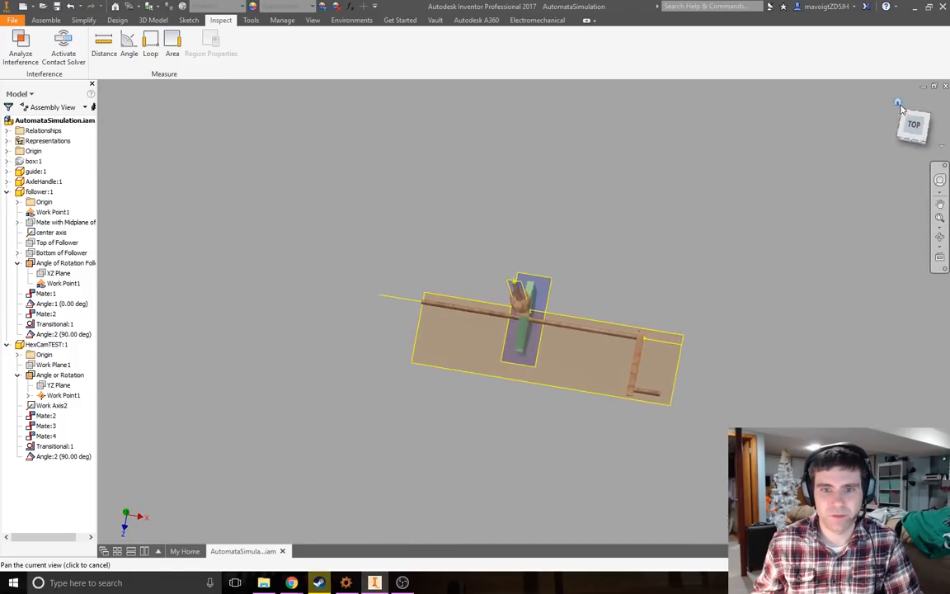
{"action": "scroll", "coordinate": [655, 247], "scroll_direction": "down", "scroll_amount": 5}
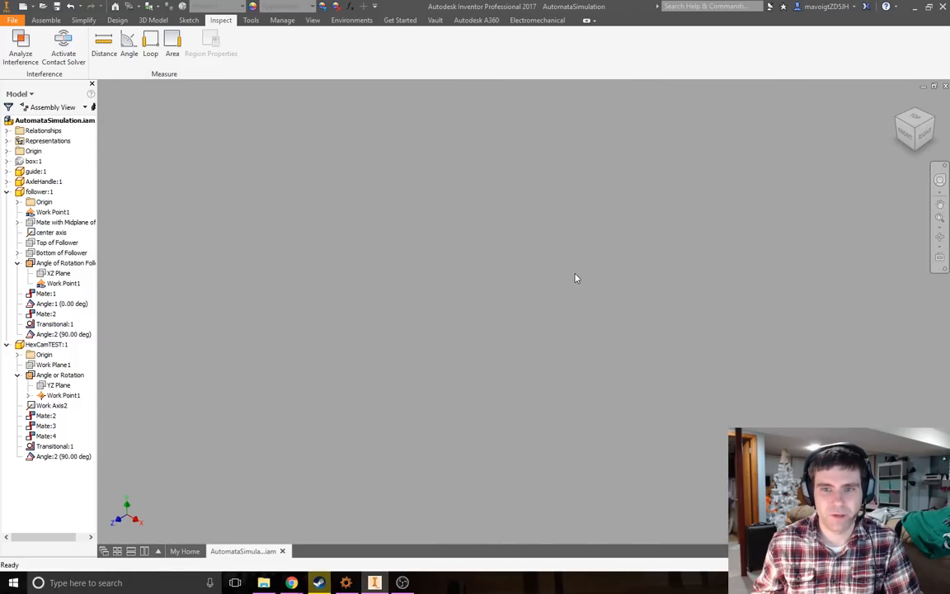
{"action": "scroll", "coordinate": [576, 278], "scroll_direction": "up", "scroll_amount": 4}
{"action": "middle_click_drag", "start_coordinate": [538, 351], "coordinate": [623, 256]}
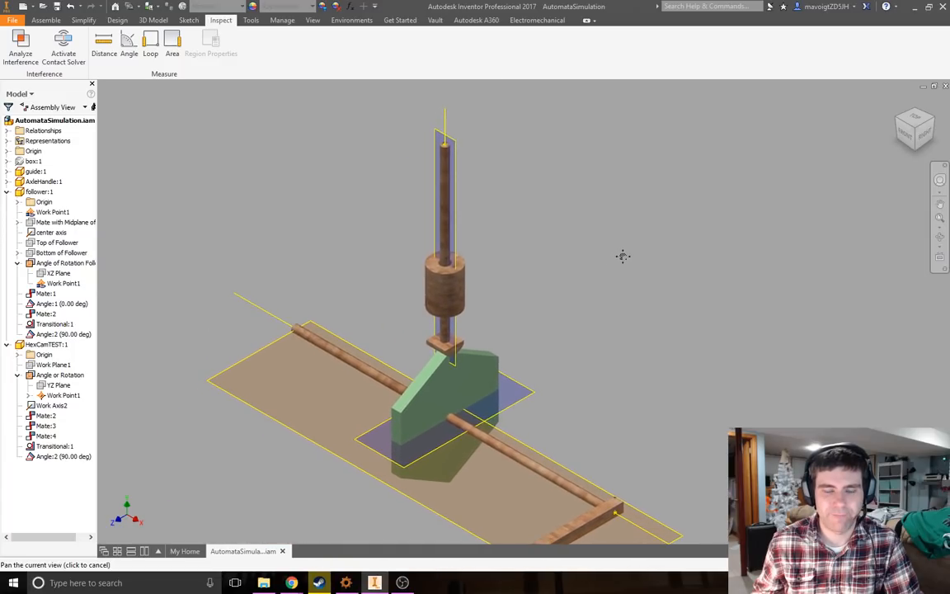
{"action": "left_click", "coordinate": [104, 43]}
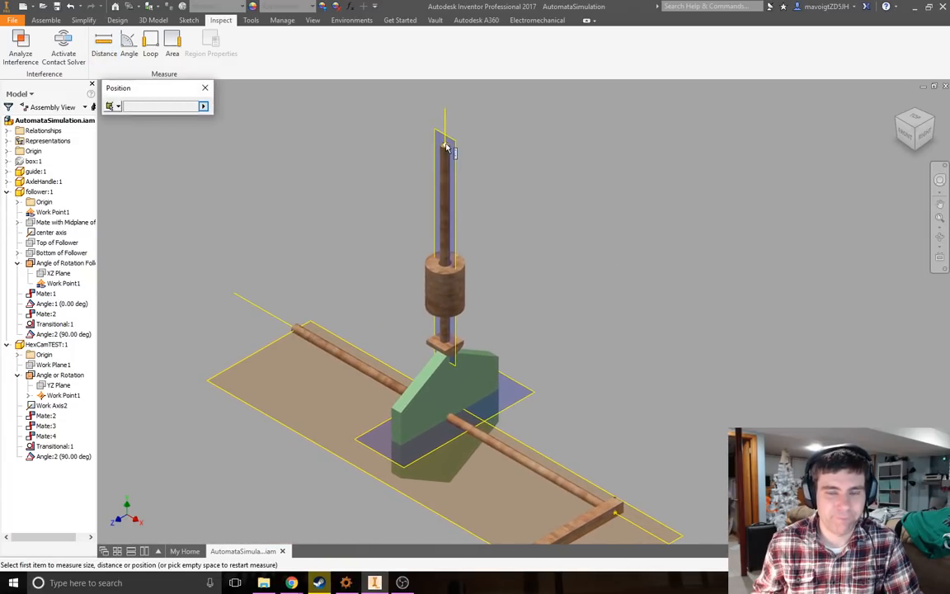
{"action": "left_click", "coordinate": [444, 146]}
{"action": "key", "text": "Escape"}
{"action": "key", "text": "Escape"}
{"action": "left_click", "coordinate": [104, 42]}
{"action": "left_click", "coordinate": [443, 147]}
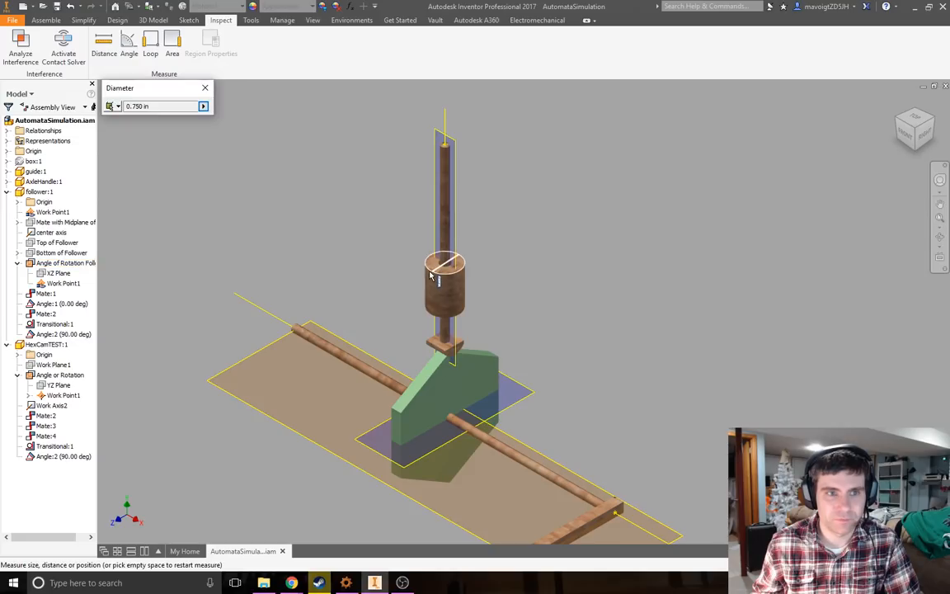
Step: Measure the distance between the guide's top and the follower's center axis at the rod's upper end
{"action": "left_click", "coordinate": [104, 42]}
{"action": "left_click", "coordinate": [443, 147]}
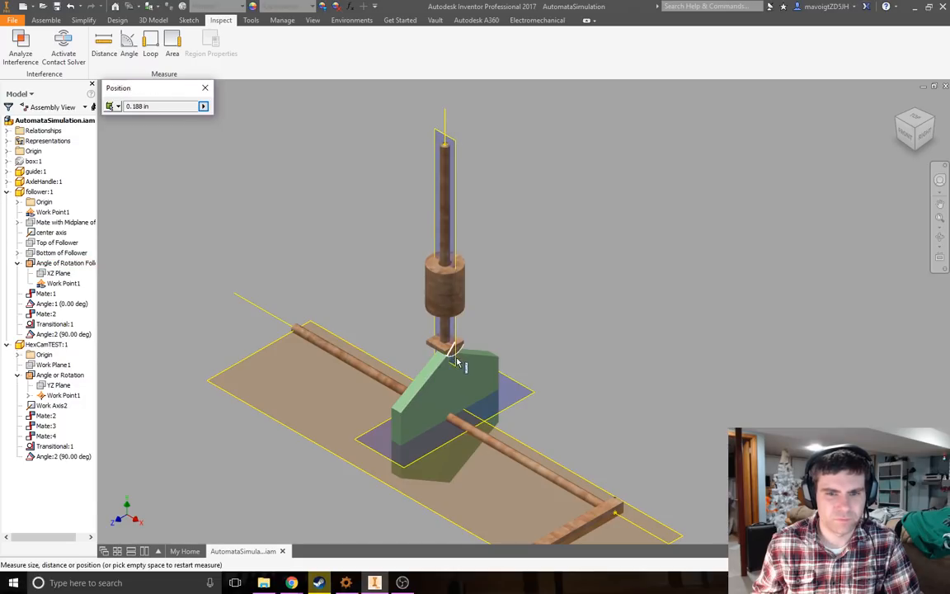
{"action": "left_click", "coordinate": [432, 264]}
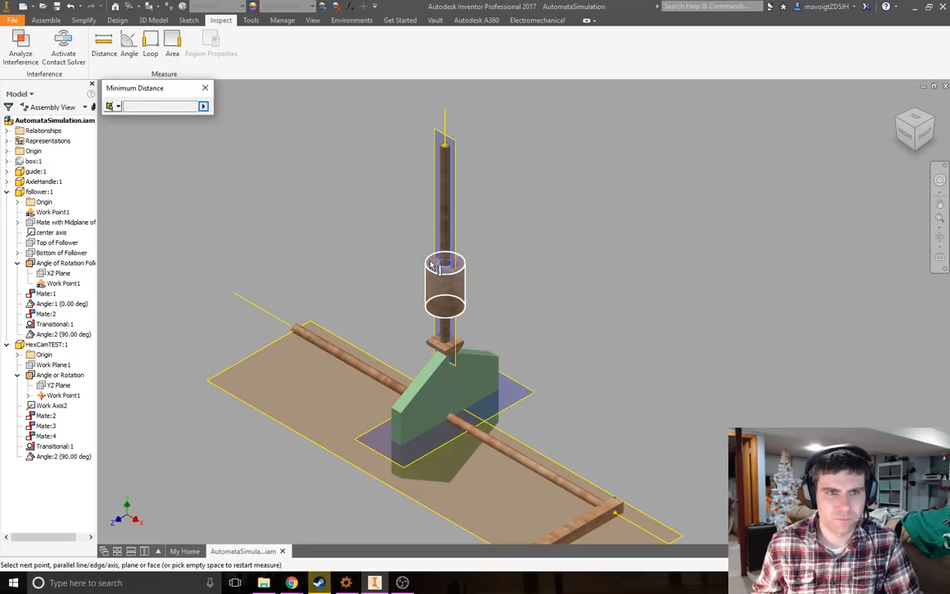
{"action": "left_click", "coordinate": [445, 147]}
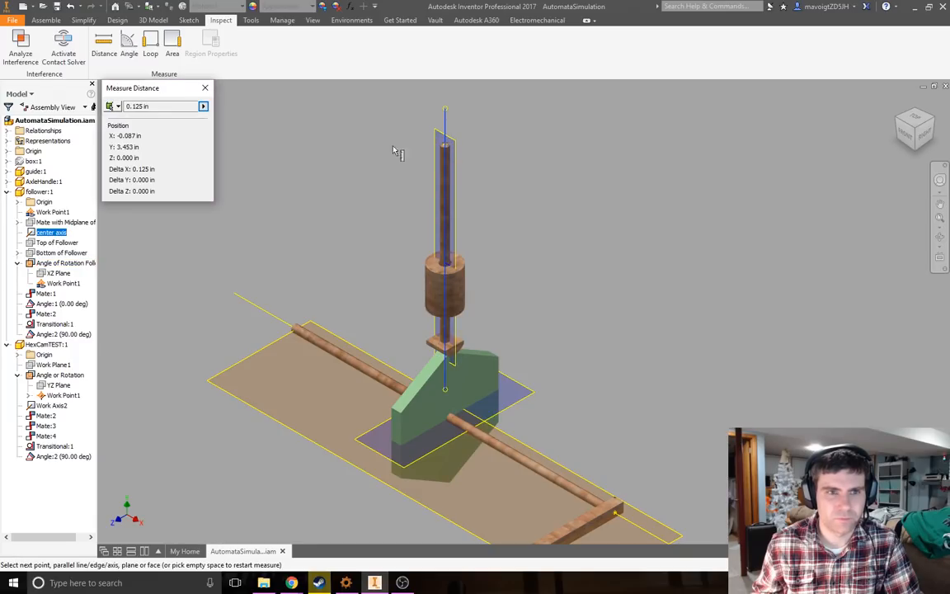
{"action": "scroll", "coordinate": [313, 204], "scroll_direction": "down", "scroll_amount": 3}
{"action": "scroll", "coordinate": [319, 207], "scroll_direction": "up", "scroll_amount": 3}
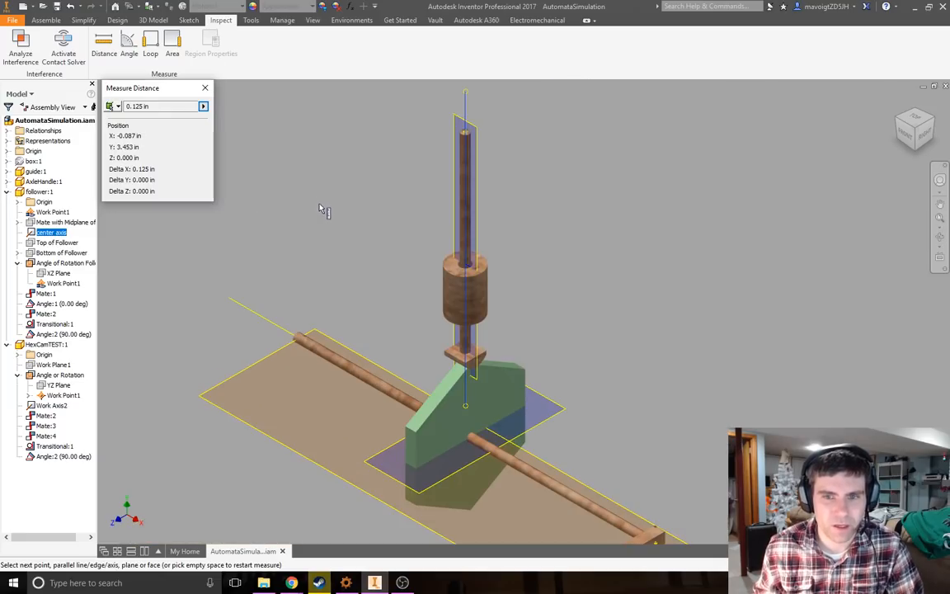
{"action": "left_click", "coordinate": [204, 91]}
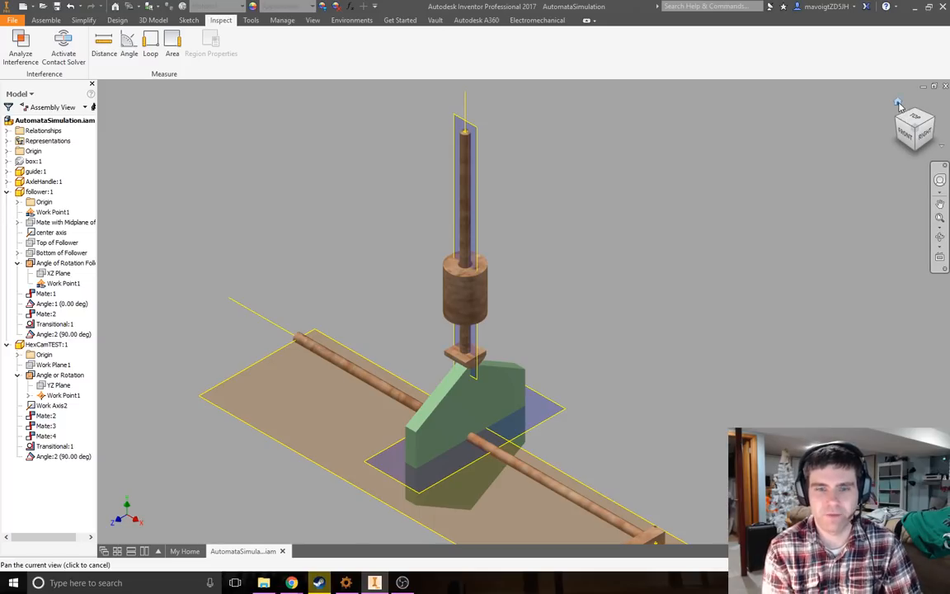
Step: Measure the distance from the cam's center work point to the follower's lower tip in the right view
{"action": "left_click", "coordinate": [897, 102]}
{"action": "scroll", "coordinate": [548, 341], "scroll_direction": "up", "scroll_amount": 3}
{"action": "scroll", "coordinate": [551, 341], "scroll_direction": "down", "scroll_amount": 3}
{"action": "scroll", "coordinate": [553, 344], "scroll_direction": "down", "scroll_amount": 3}
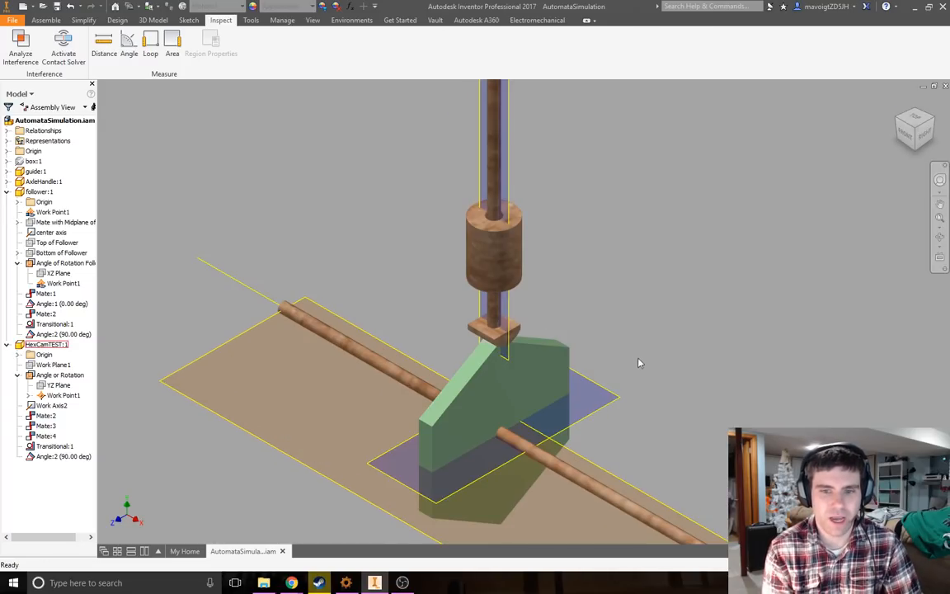
{"action": "left_click", "coordinate": [923, 140]}
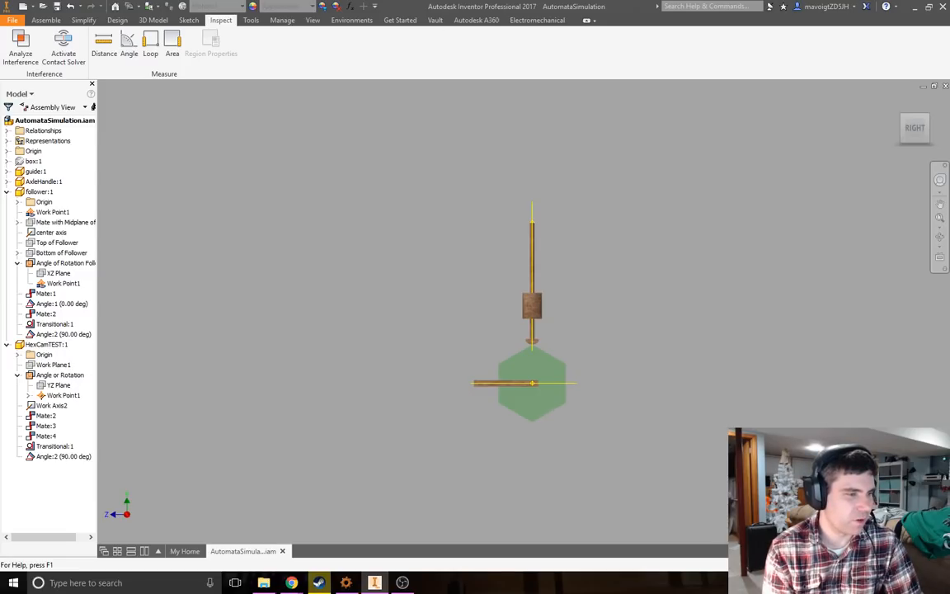
{"action": "scroll", "coordinate": [473, 409], "scroll_direction": "down", "scroll_amount": 5}
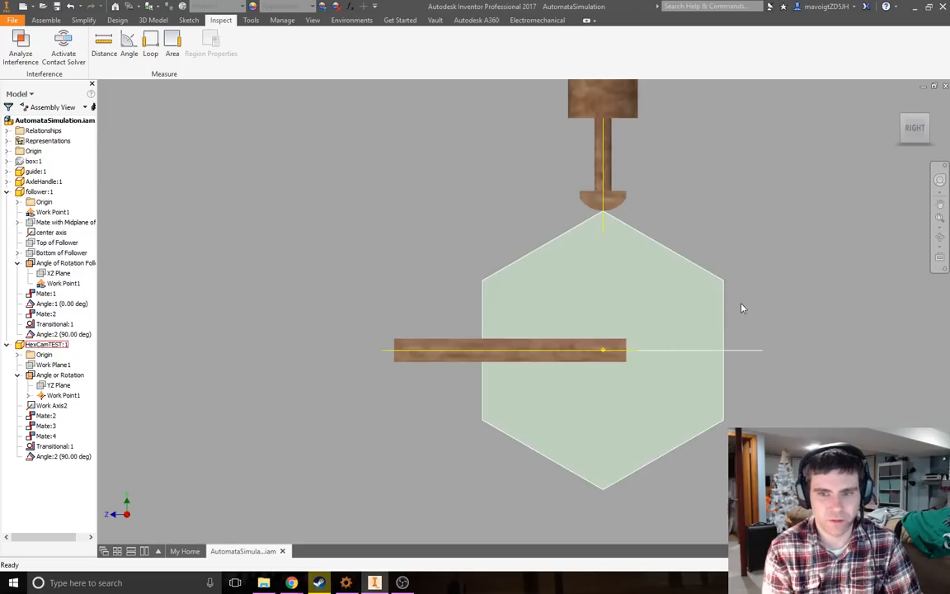
{"action": "left_click", "coordinate": [103, 46]}
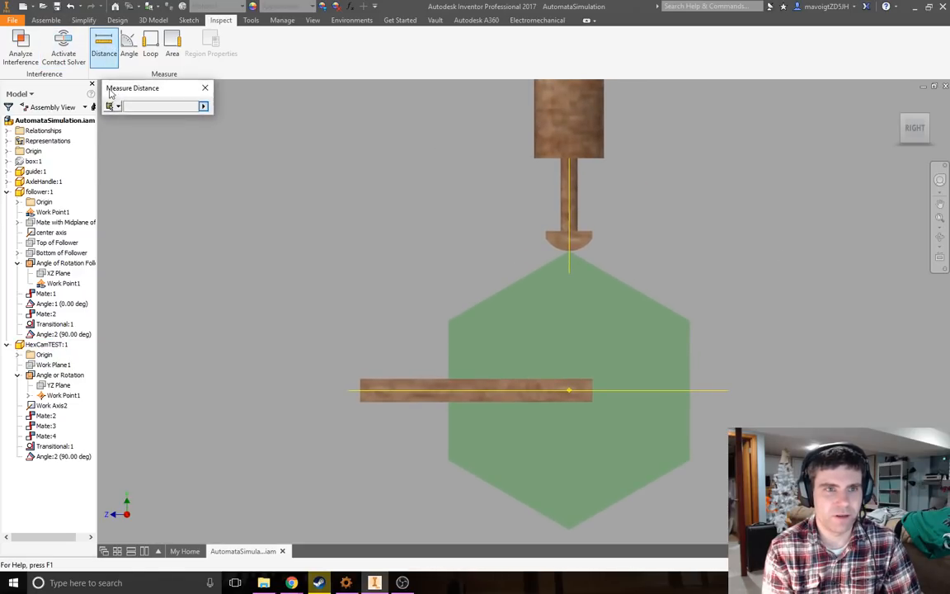
{"action": "left_click", "coordinate": [570, 389]}
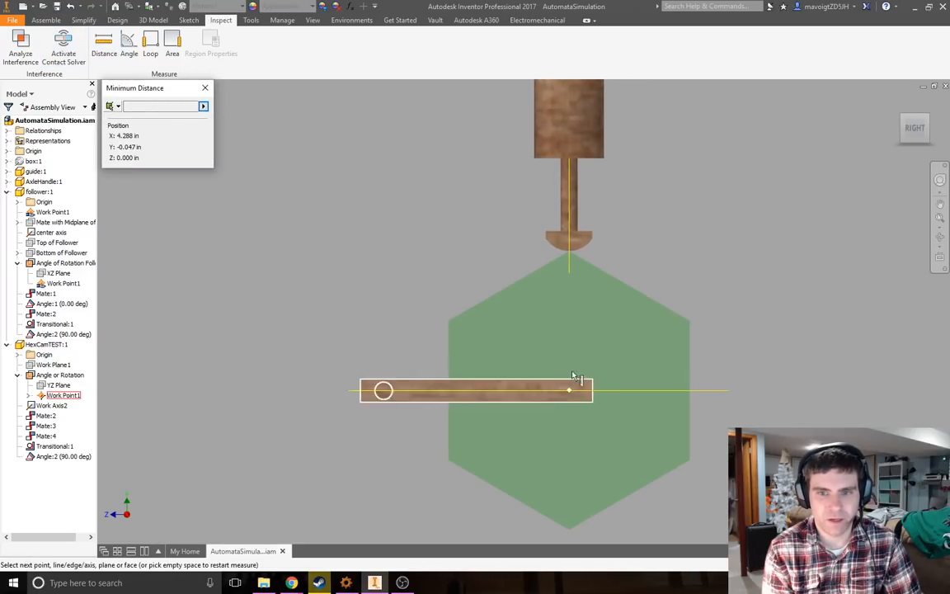
{"action": "left_click", "coordinate": [569, 254]}
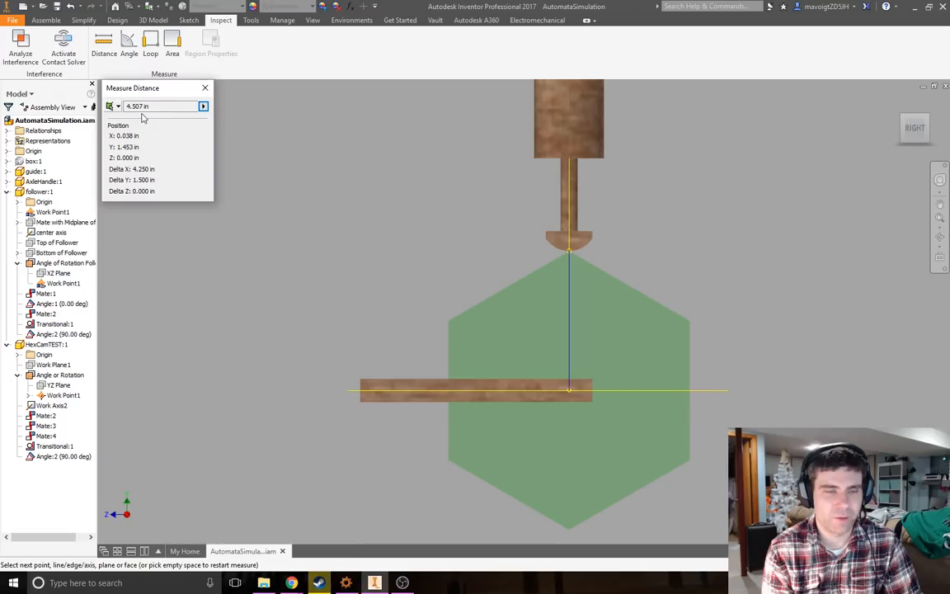
{"action": "left_click", "coordinate": [206, 88]}
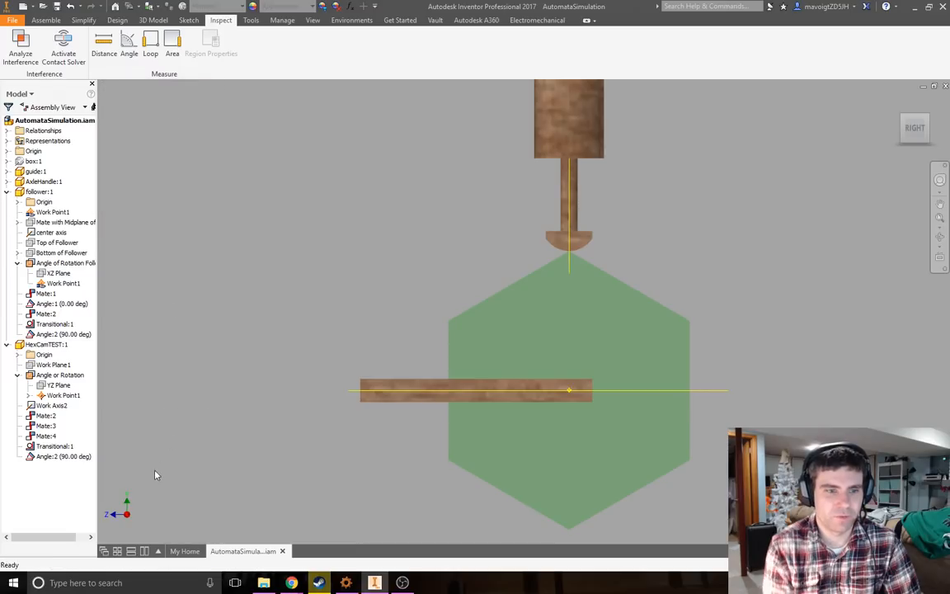
Step: Set the cam's Angle:2 constraint to 45 degrees and measure from the cam's center to the follower's tip
{"action": "double_click", "coordinate": [60, 456]}
{"action": "type", "text": "45"}
{"action": "key", "text": "Return"}
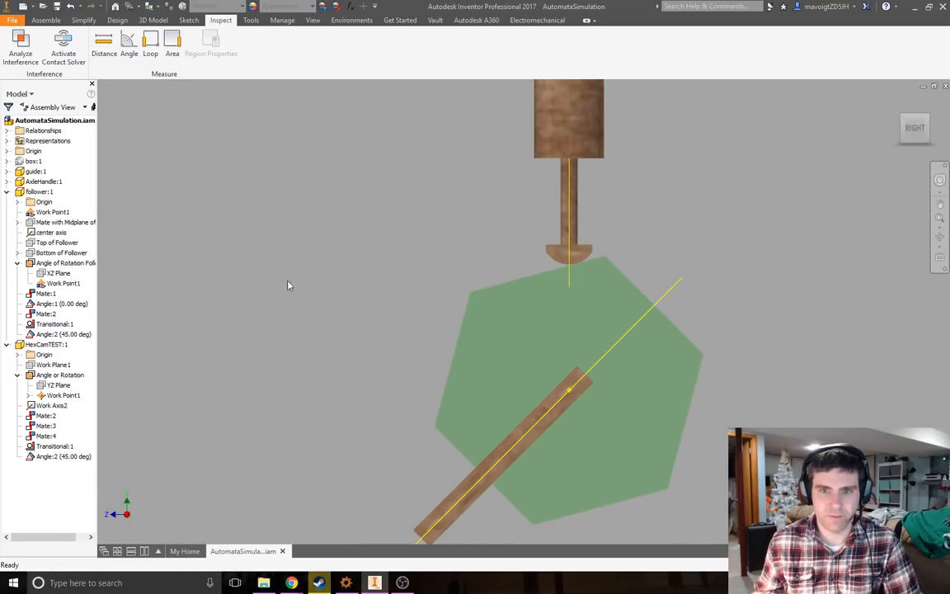
{"action": "left_click", "coordinate": [104, 41]}
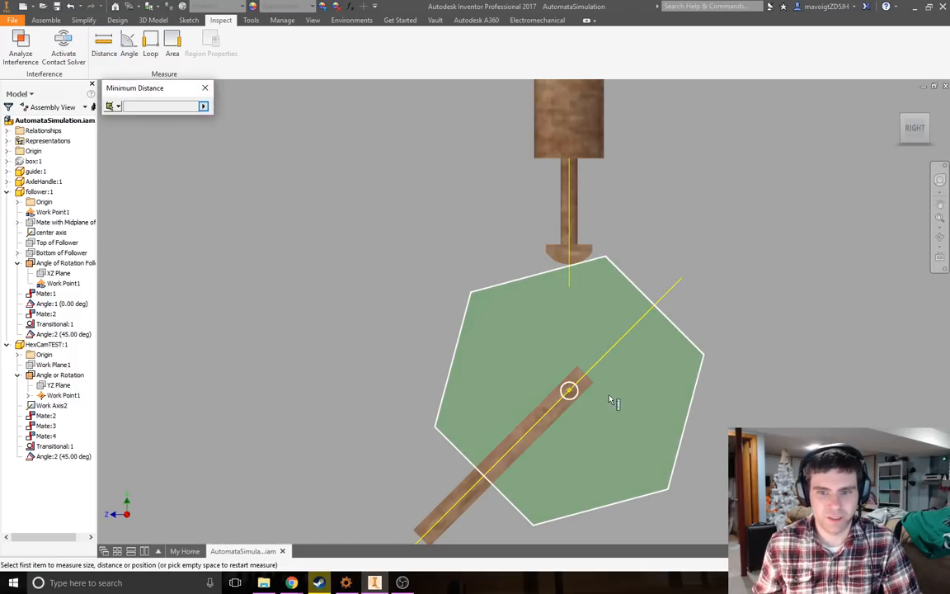
{"action": "left_click", "coordinate": [569, 392]}
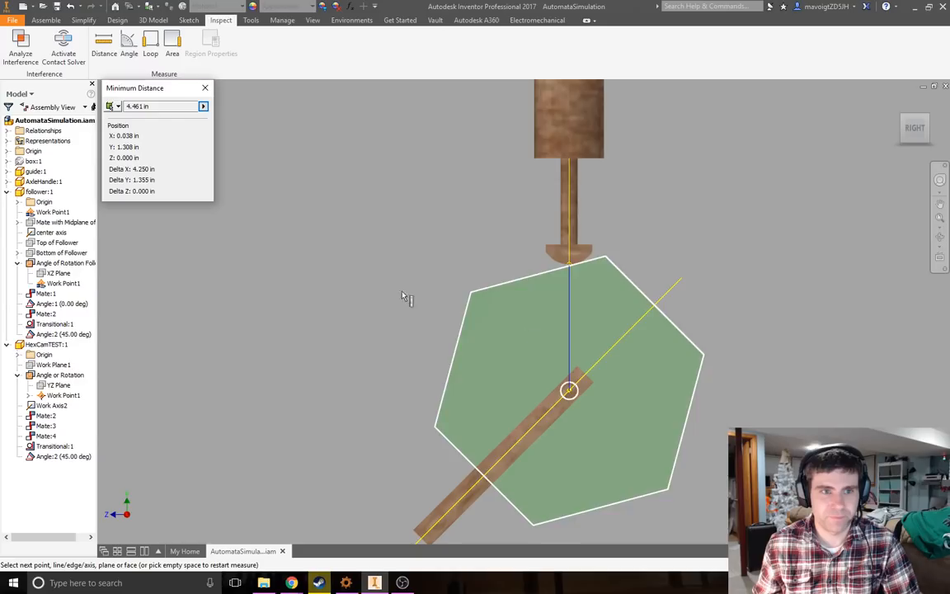
{"action": "left_click", "coordinate": [204, 88]}
Step: Set the cam's Angle:2 constraint to 0 degrees and measure from the cam's center to the follower's tip
{"action": "double_click", "coordinate": [66, 456]}
{"action": "type", "text": "0"}
{"action": "key", "text": "Return"}
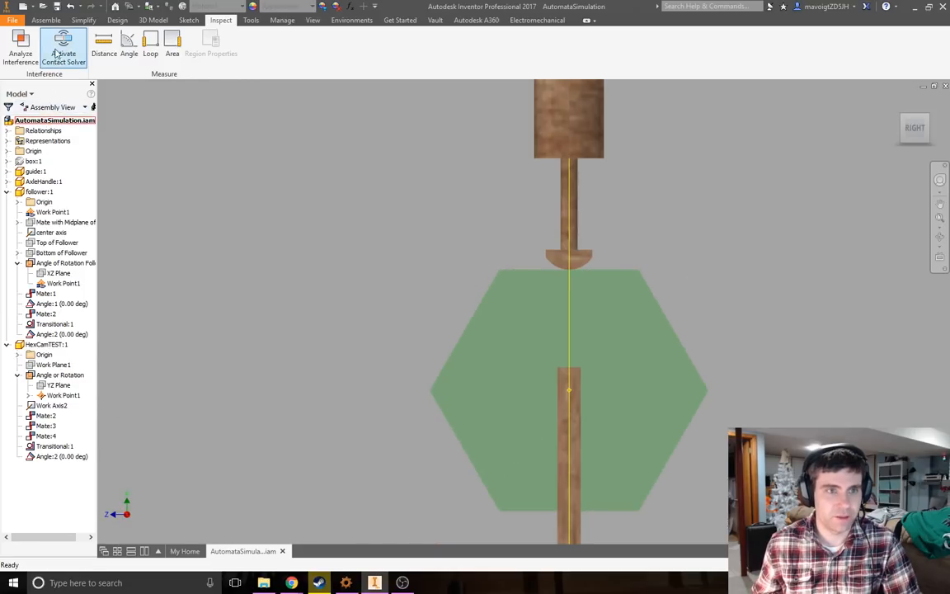
{"action": "left_click", "coordinate": [103, 41]}
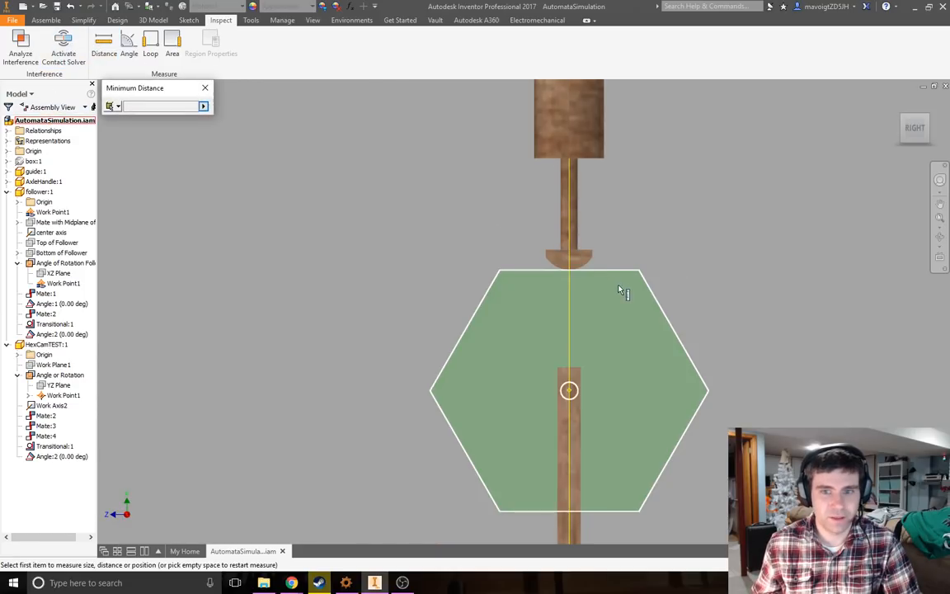
{"action": "left_click", "coordinate": [569, 392]}
{"action": "left_click", "coordinate": [570, 270]}
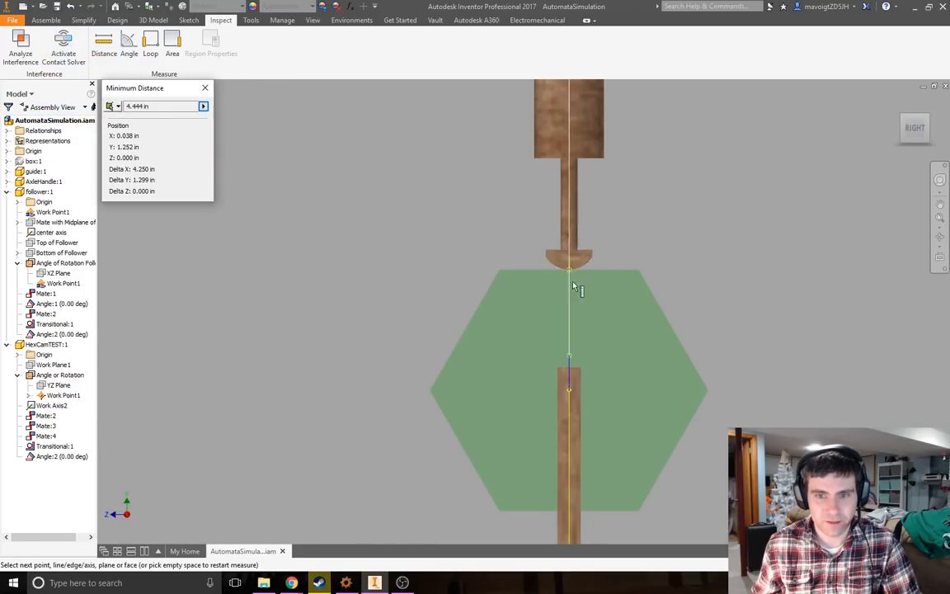
{"action": "left_click", "coordinate": [204, 87]}
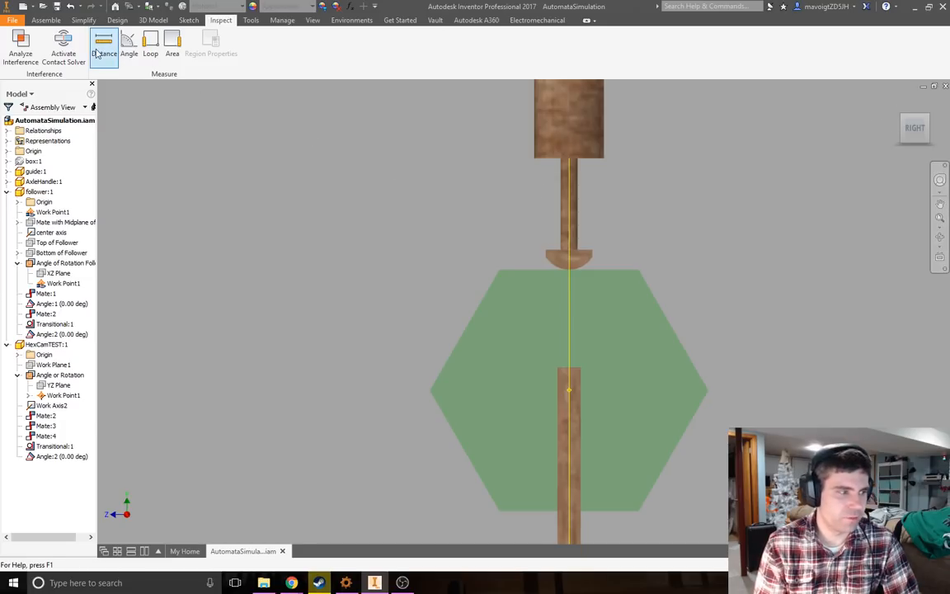
Step: Measure the distance from the axle's center axis to the top of the follower rod in the front view
{"action": "left_click", "coordinate": [898, 103]}
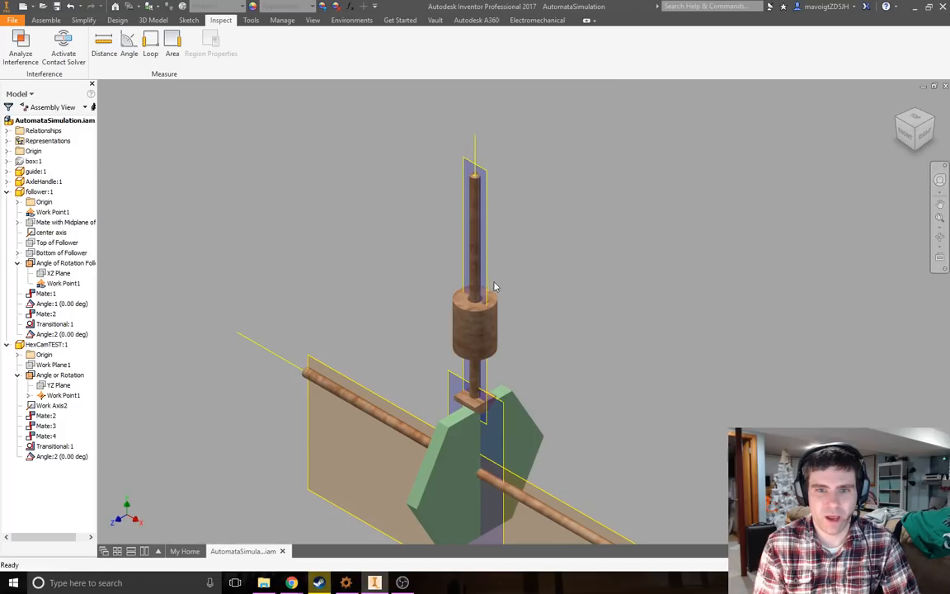
{"action": "left_click", "coordinate": [104, 45]}
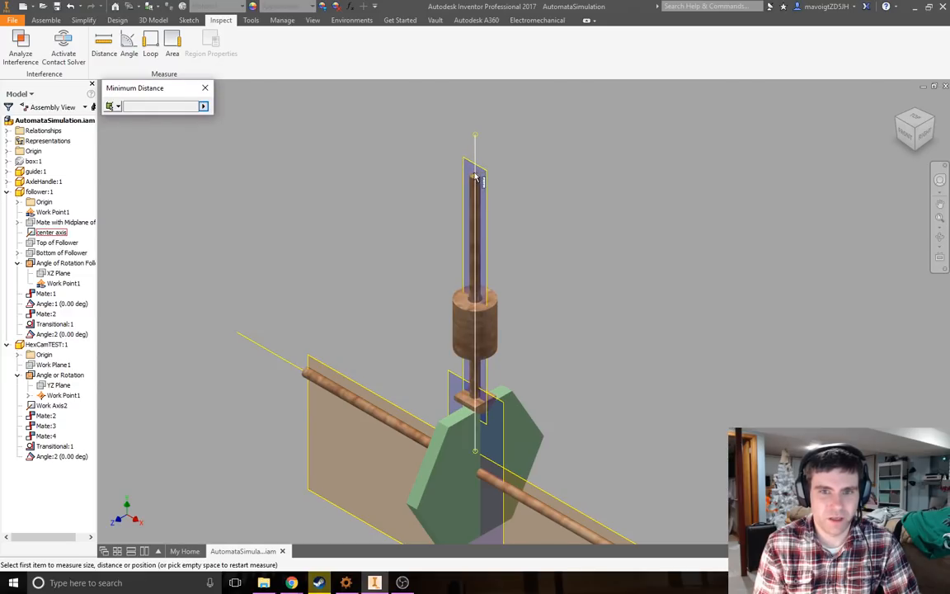
{"action": "left_click", "coordinate": [912, 134]}
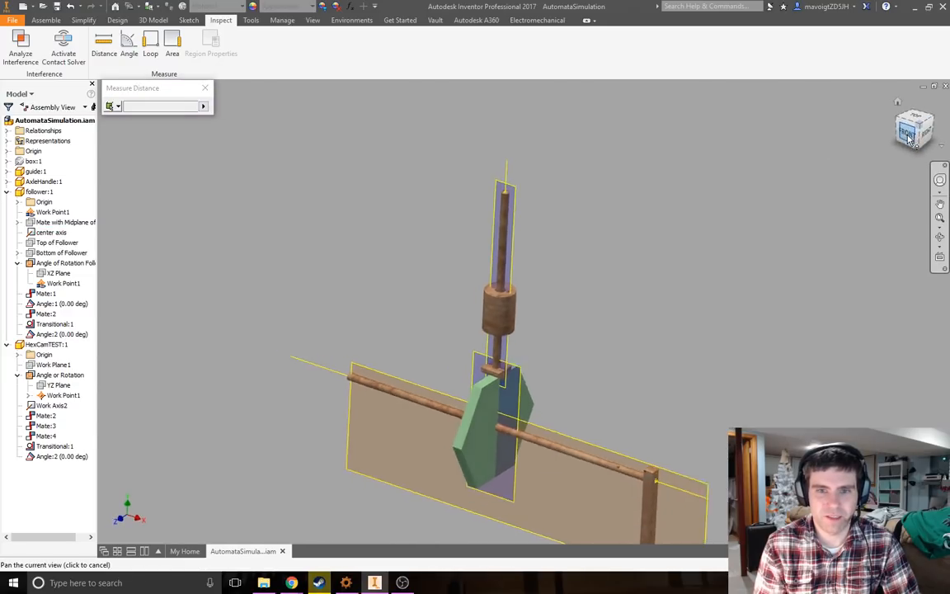
{"action": "scroll", "coordinate": [651, 254], "scroll_direction": "down", "scroll_amount": 3}
{"action": "middle_click_drag", "start_coordinate": [459, 325], "coordinate": [526, 278]}
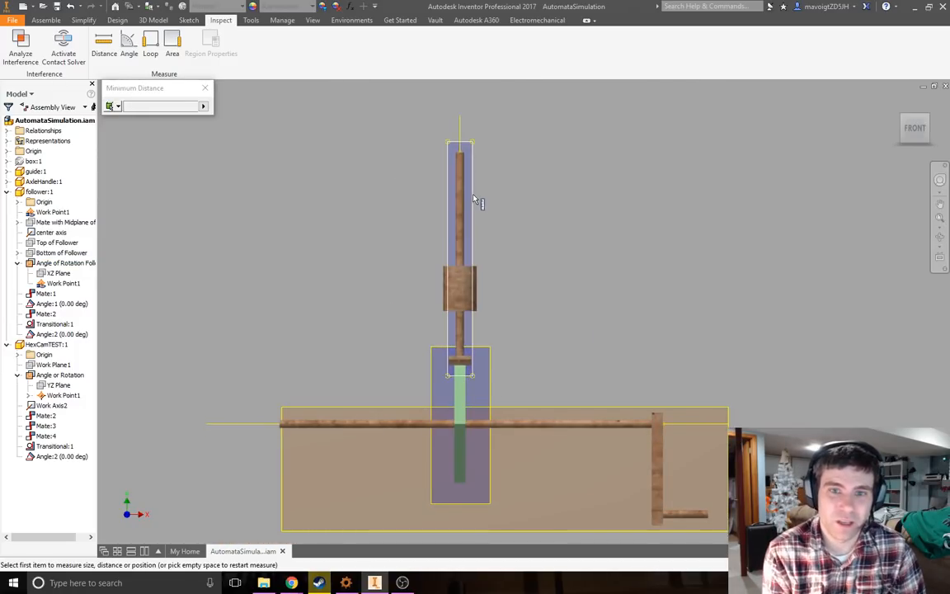
{"action": "left_click", "coordinate": [263, 427]}
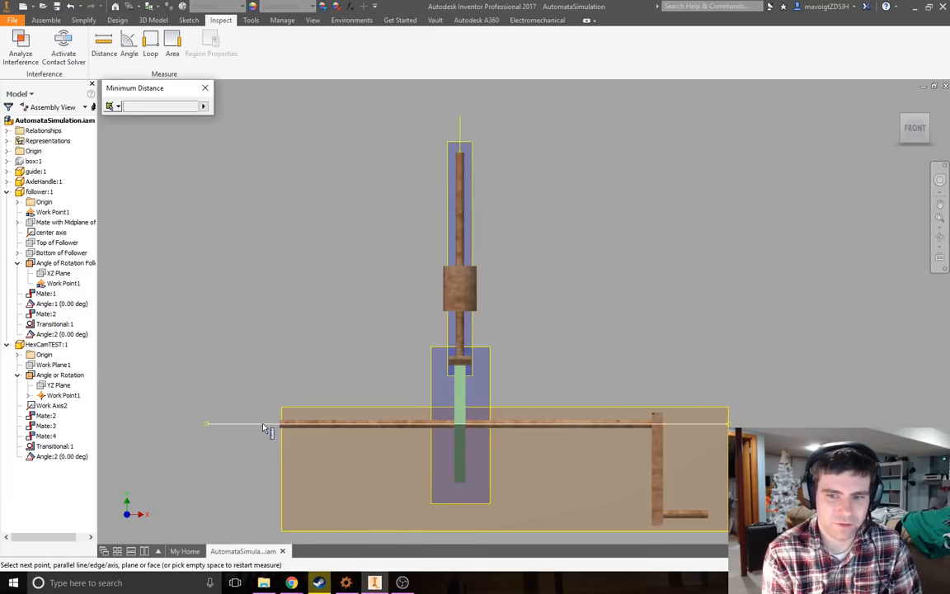
{"action": "left_click", "coordinate": [464, 157]}
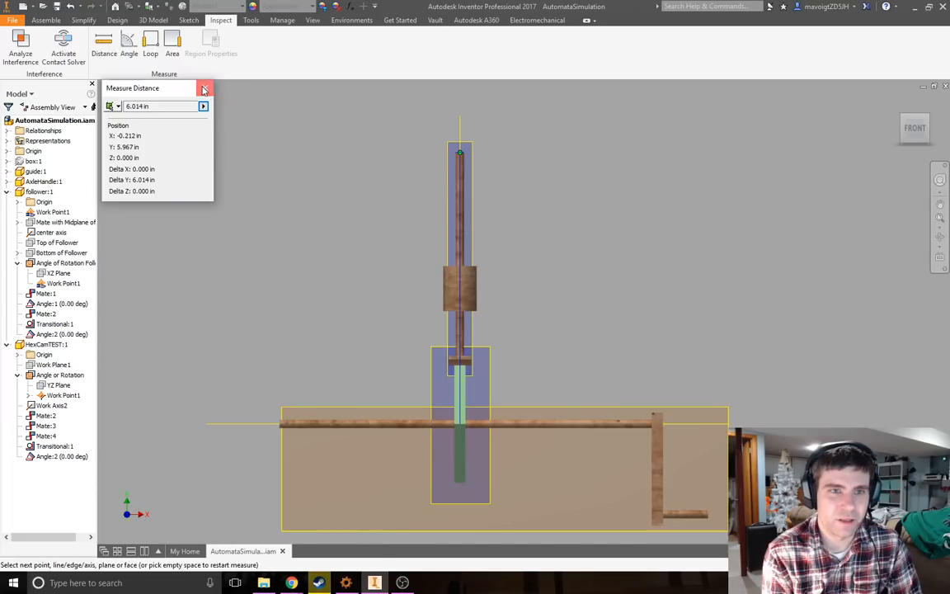
{"action": "left_click", "coordinate": [205, 87]}
Step: Set the cam's Angle:2 constraint to 45 degrees and measure from the axle's center axis to the follower rod's top
{"action": "double_click", "coordinate": [62, 456]}
{"action": "type", "text": "45"}
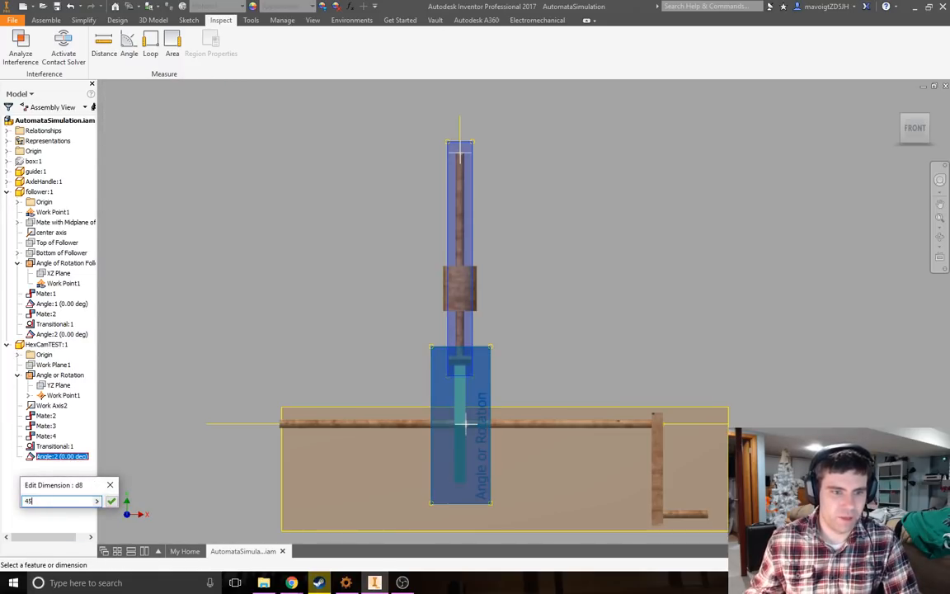
{"action": "key", "text": "Return"}
{"action": "left_click", "coordinate": [104, 41]}
{"action": "left_click", "coordinate": [263, 425]}
{"action": "left_click", "coordinate": [460, 151]}
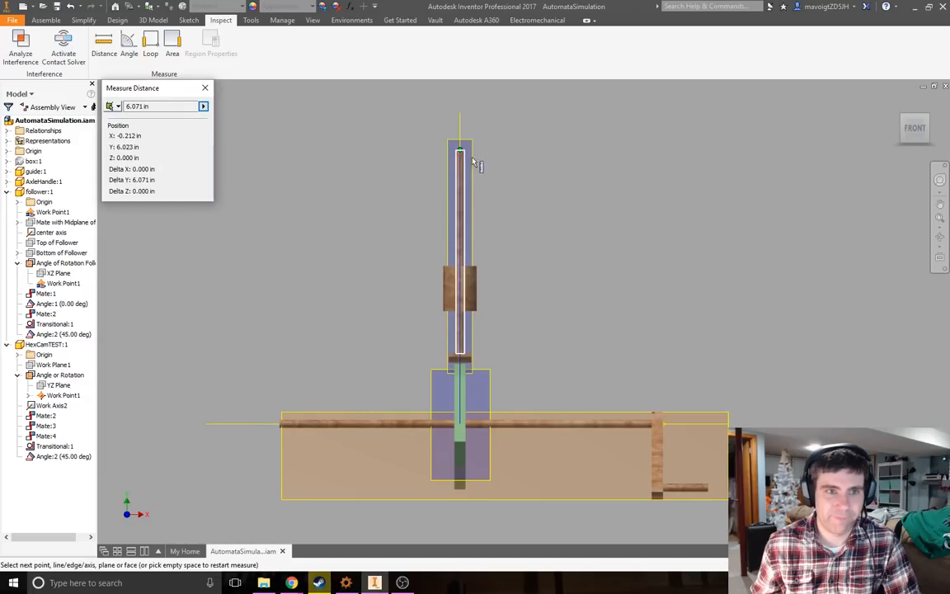
{"action": "left_click", "coordinate": [204, 88]}
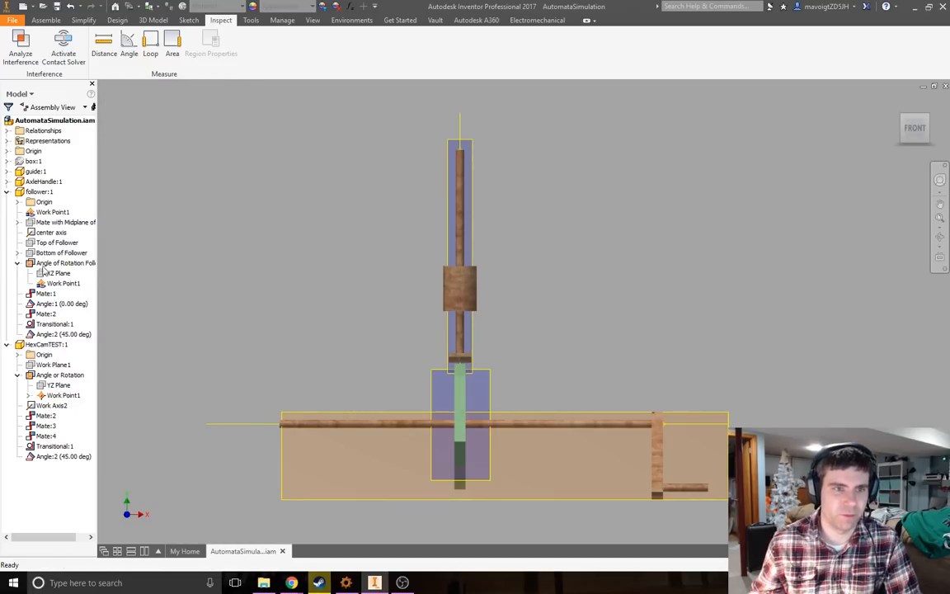
Step: Set the cam's Angle:2 constraint to 90 degrees and measure from the axle's center axis to the follower rod's top
{"action": "double_click", "coordinate": [58, 459]}
{"action": "type", "text": "90"}
{"action": "key", "text": "Return"}
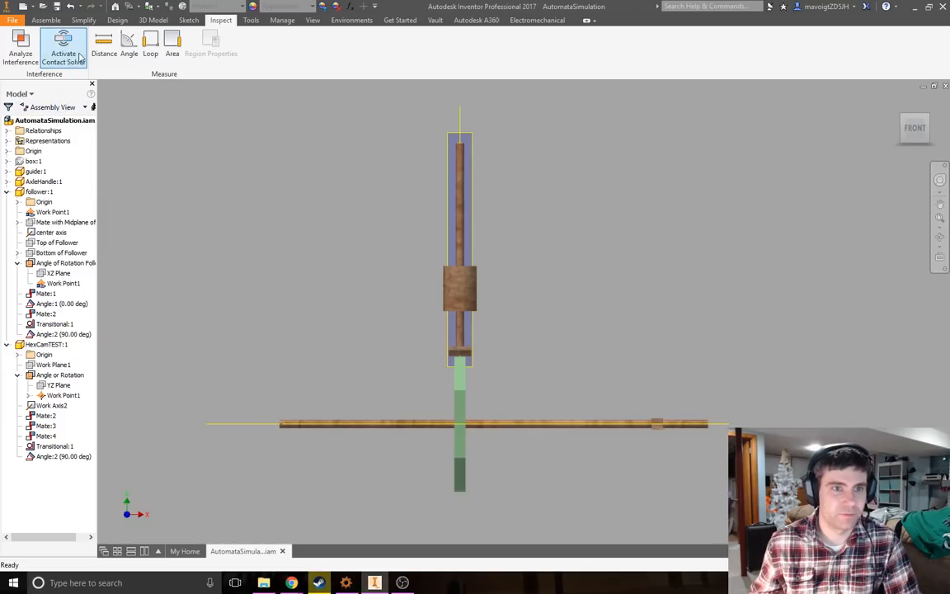
{"action": "left_click", "coordinate": [104, 42]}
{"action": "left_click", "coordinate": [273, 425]}
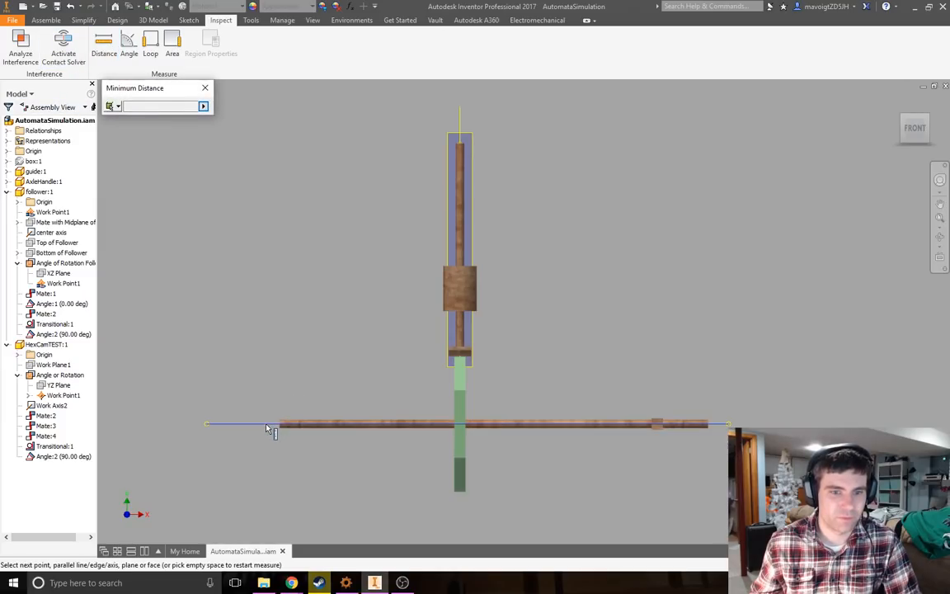
{"action": "left_click", "coordinate": [461, 146]}
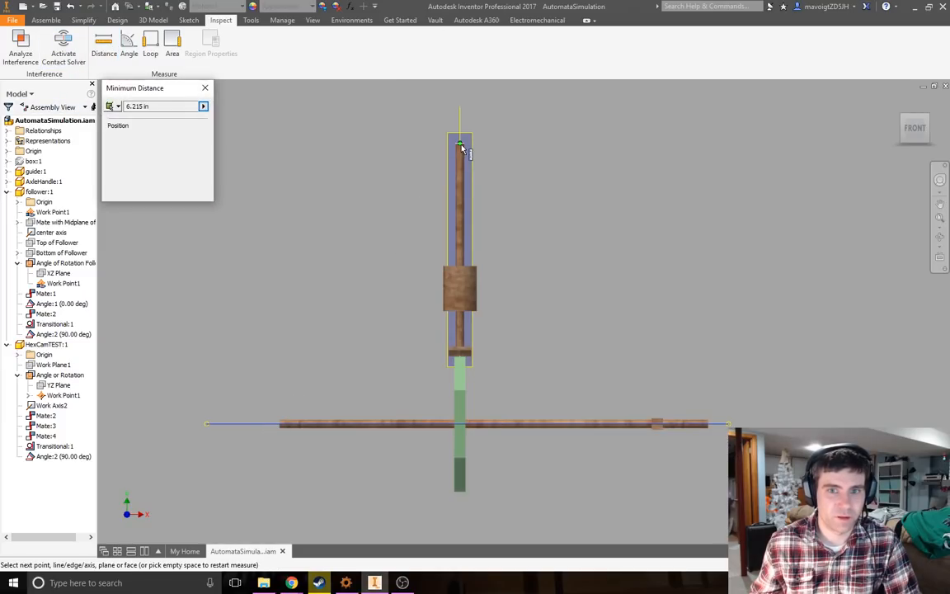
{"action": "left_click", "coordinate": [205, 87]}
{"action": "left_click", "coordinate": [900, 107]}
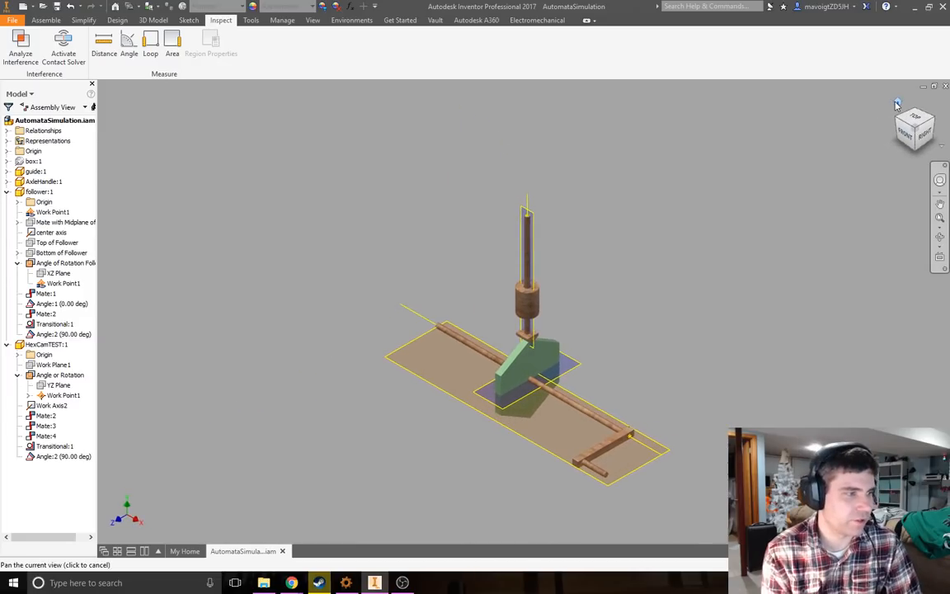
{"action": "middle_click_drag", "start_coordinate": [619, 321], "coordinate": [587, 255]}
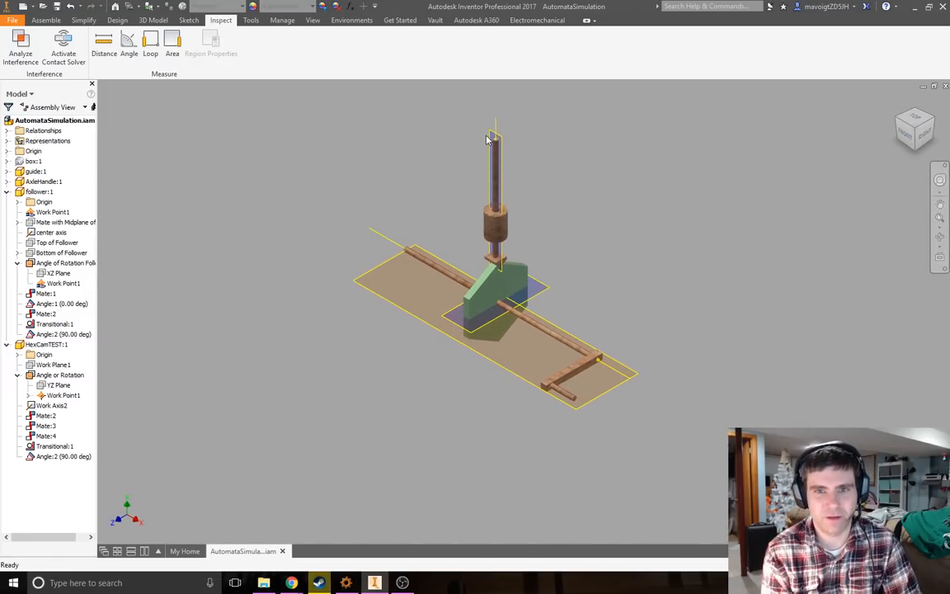